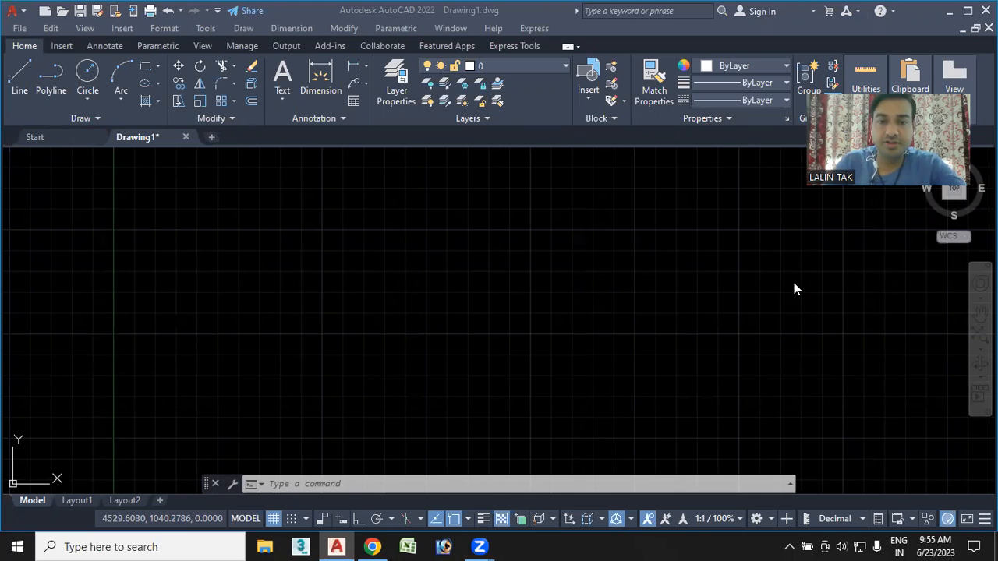
# Draw a rectangle 1200 mm long and 2100 mm wide in the empty area up and right of the origin.
pyautogui.scroll(-4, 555, 292)
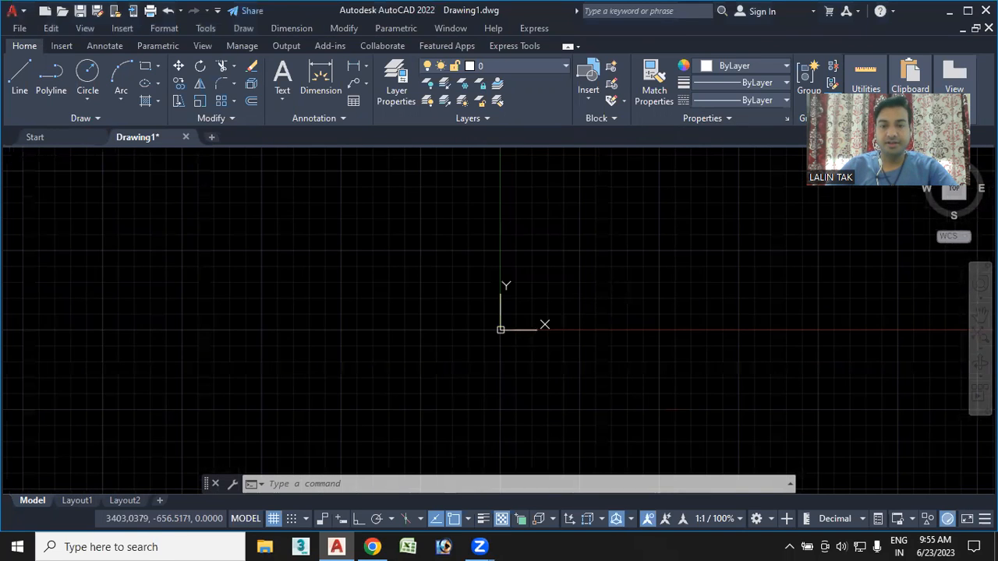
pyautogui.scroll(-2, 636, 285)
pyautogui.moveTo(637, 285); pyautogui.dragTo(408, 349, button='middle')
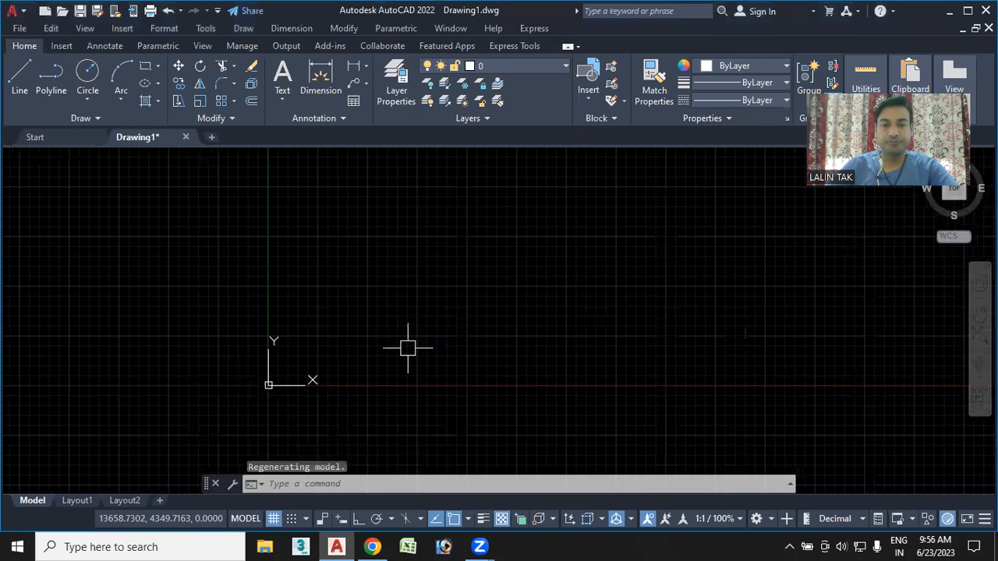
pyautogui.scroll(3, 426, 274)
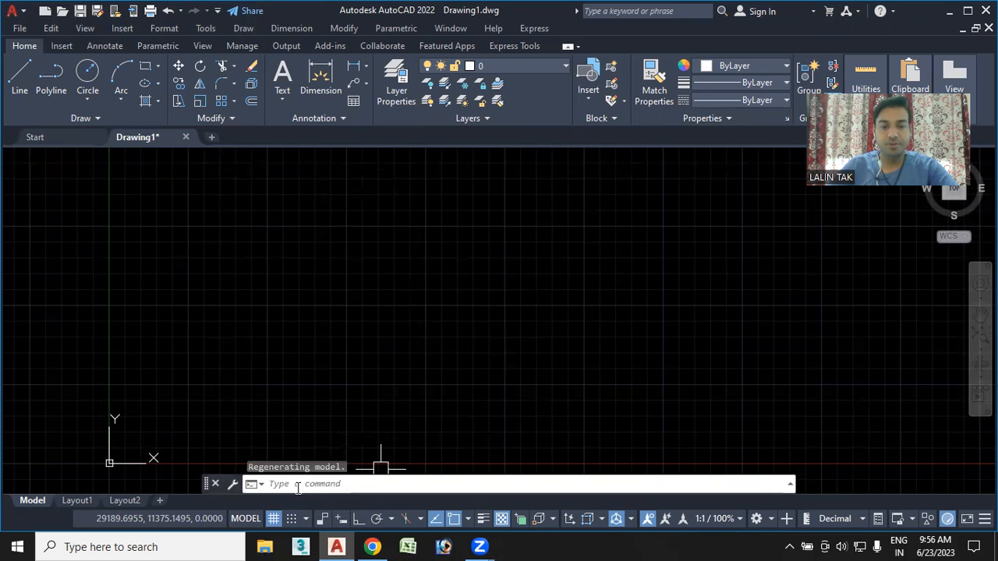
pyautogui.click(299, 484)
pyautogui.write('rec')
pyautogui.press('Return')
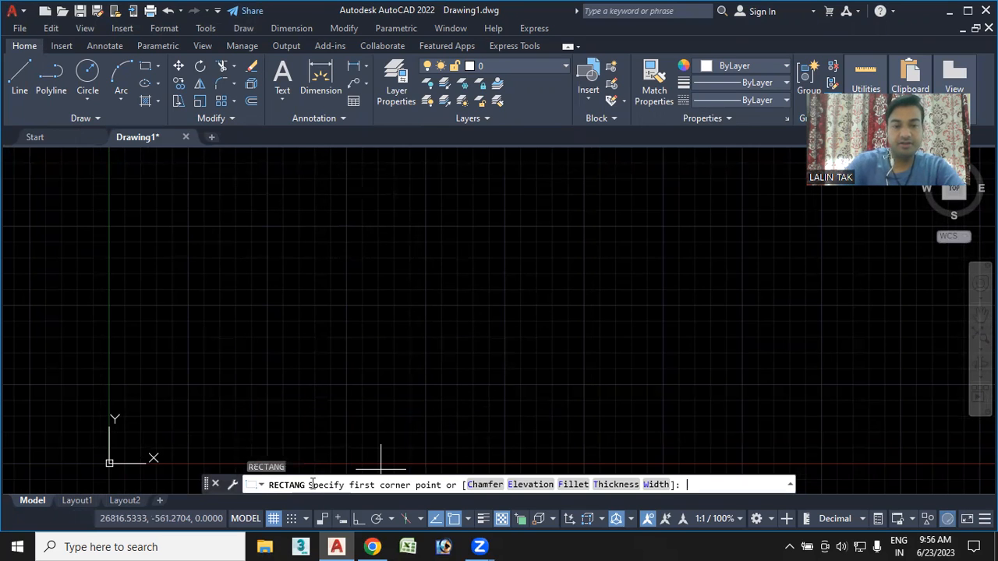
pyautogui.click(399, 380)
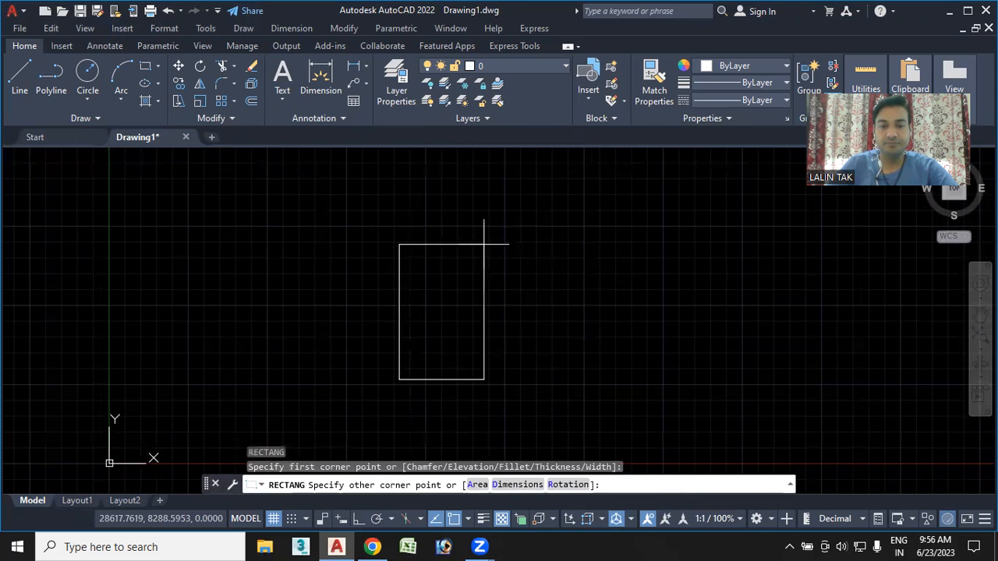
pyautogui.click(517, 484)
pyautogui.write('1')
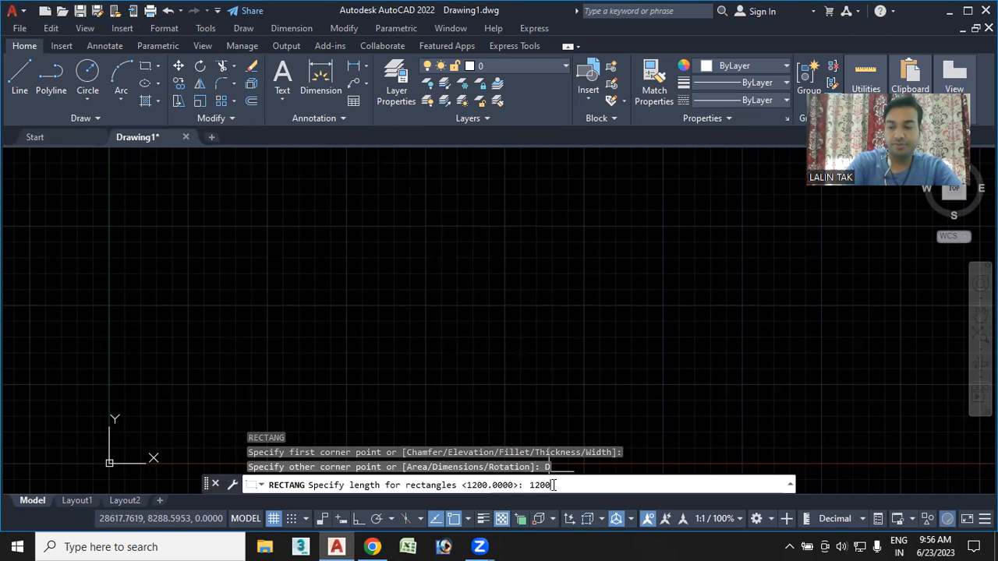
pyautogui.write('200')
pyautogui.press('Return')
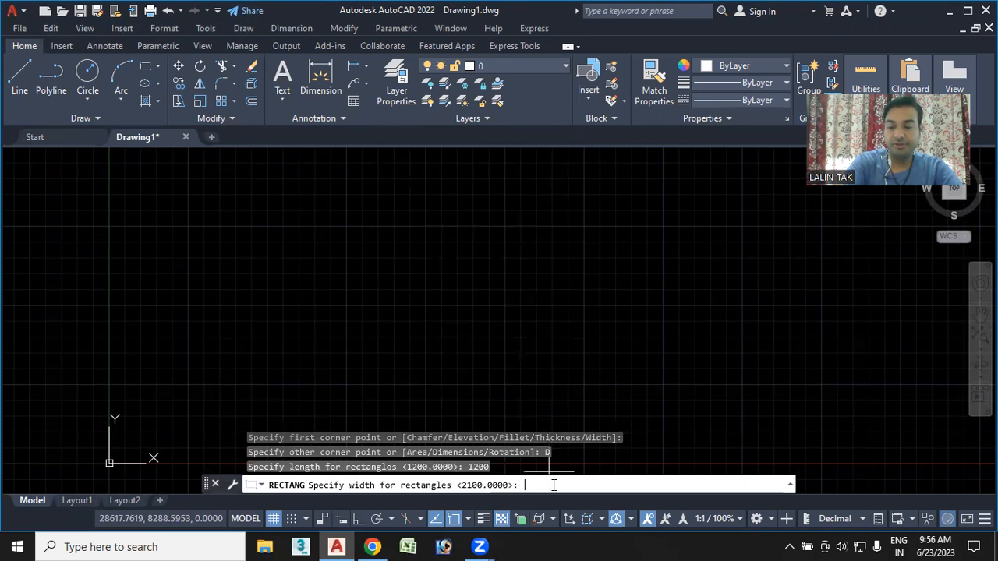
pyautogui.write('2100')
pyautogui.press('Return')
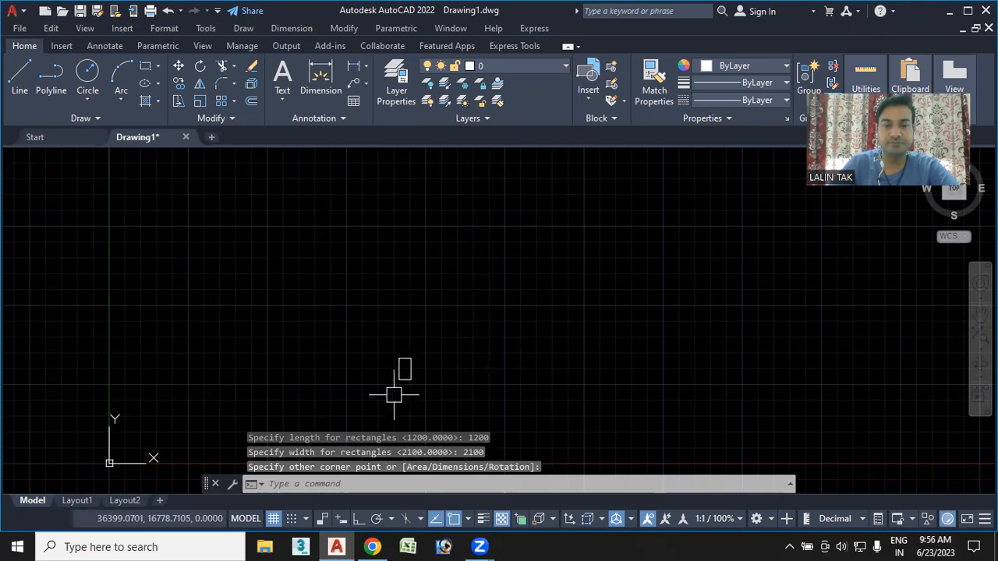
# Add a vertical linear dimension for the rectangle's height just outside its left side.
pyautogui.scroll(3, 401, 378)
pyautogui.scroll(5, 401, 377)
pyautogui.moveTo(412, 373); pyautogui.dragTo(444, 383, button='middle')
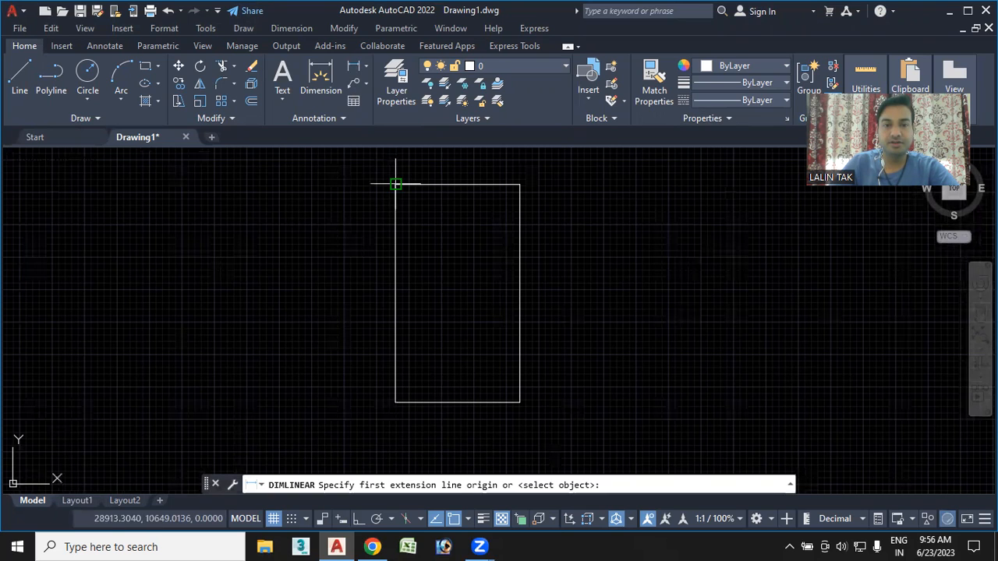
pyautogui.click(395, 185)
pyautogui.click(395, 403)
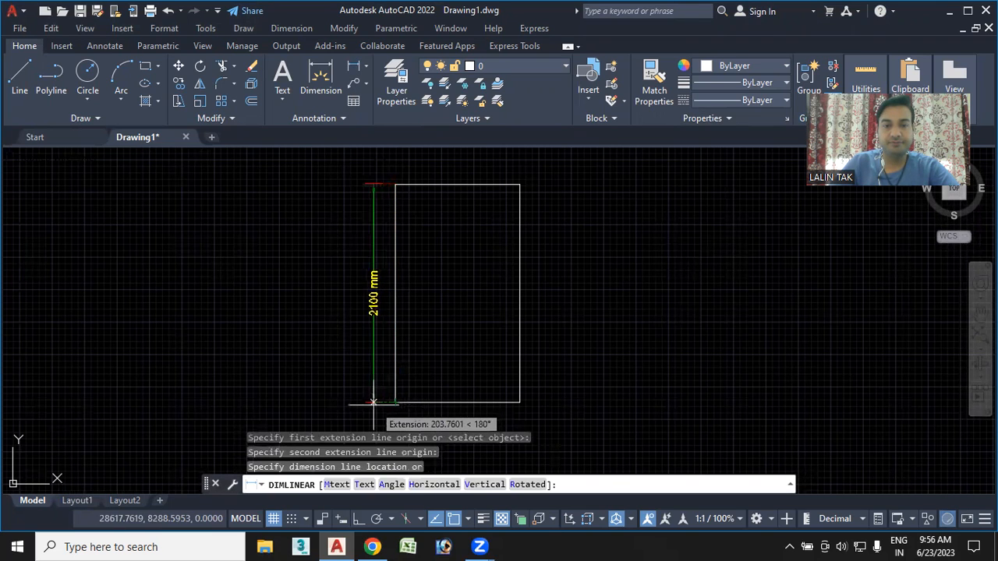
pyautogui.click(375, 404)
# Add a horizontal linear dimension for the rectangle's width just below its bottom edge.
pyautogui.press('Return')
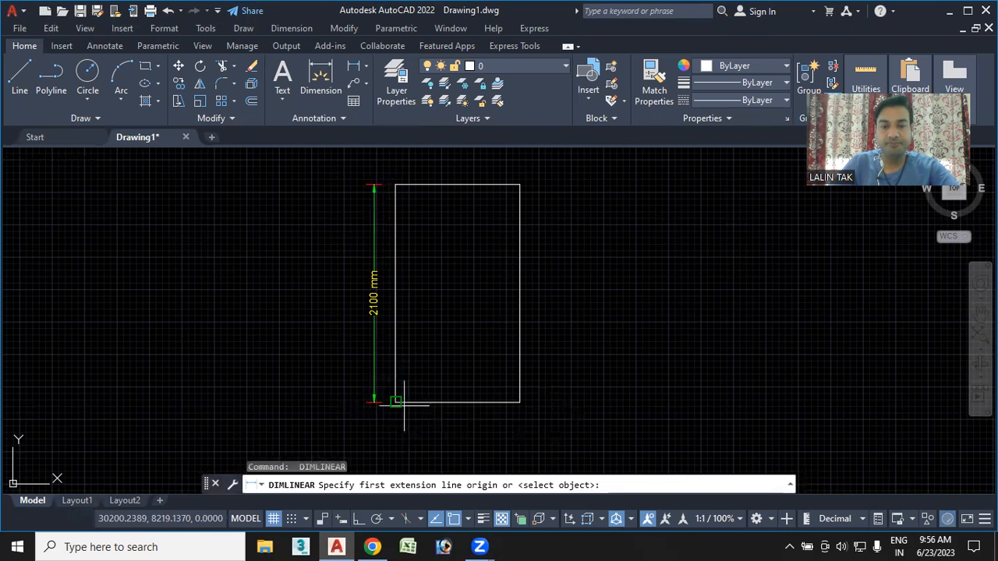
pyautogui.click(396, 403)
pyautogui.click(520, 402)
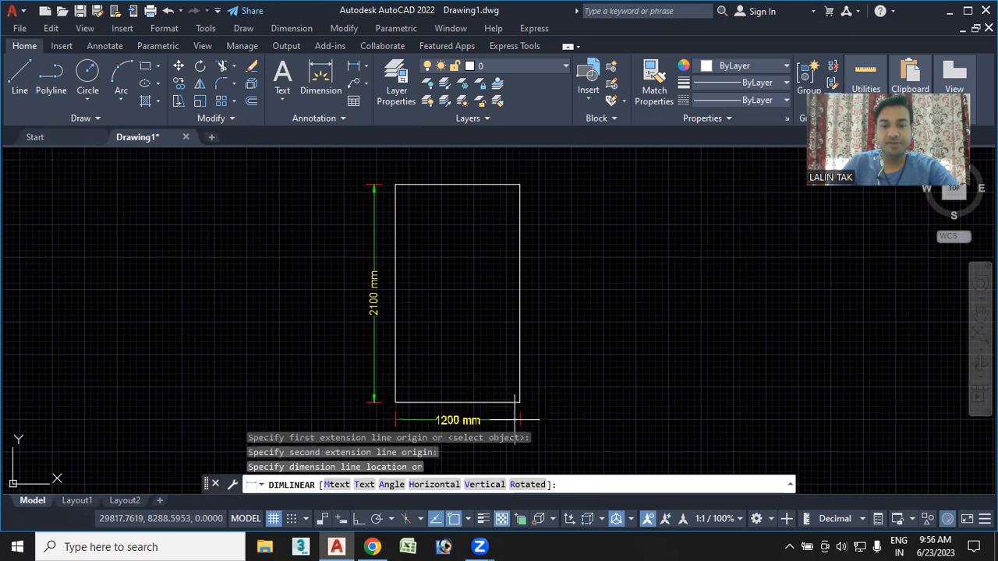
pyautogui.click(516, 418)
pyautogui.moveTo(582, 398); pyautogui.dragTo(631, 389, button='middle')
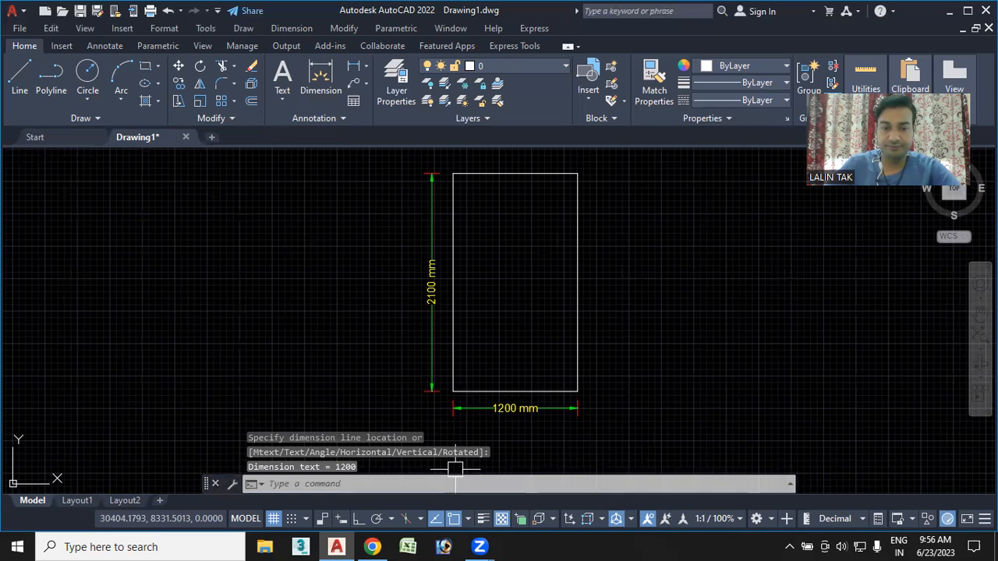
# Offset the rectangle inward with the Through option, using a point a short distance inside its right side.
pyautogui.click(325, 485)
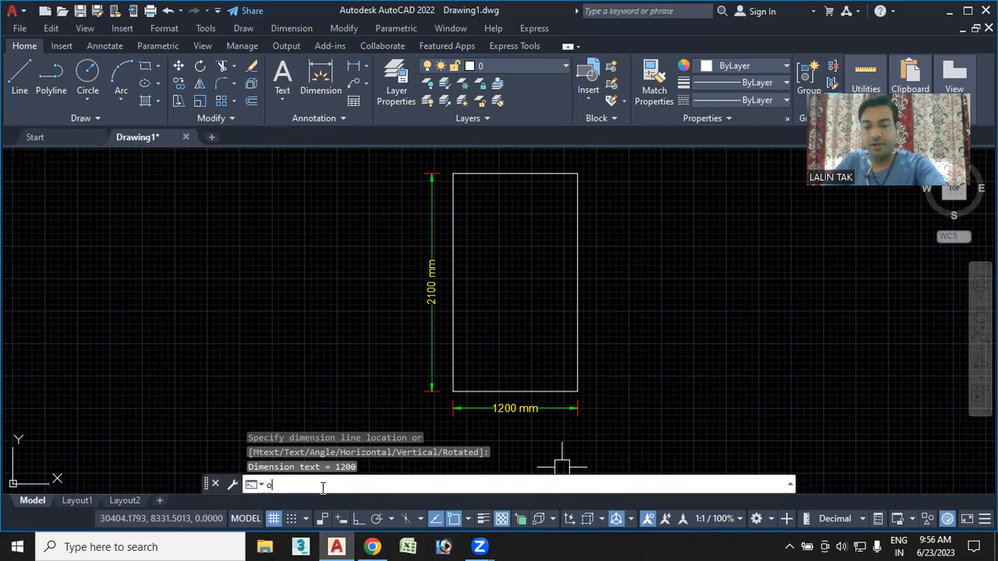
pyautogui.write('o')
pyautogui.press('Return')
pyautogui.click(469, 485)
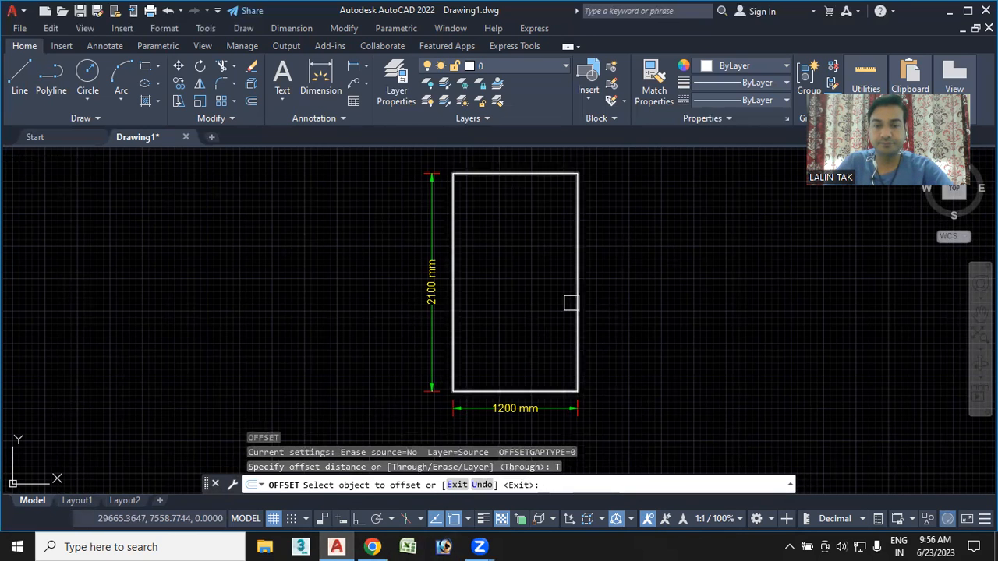
pyautogui.click(578, 319)
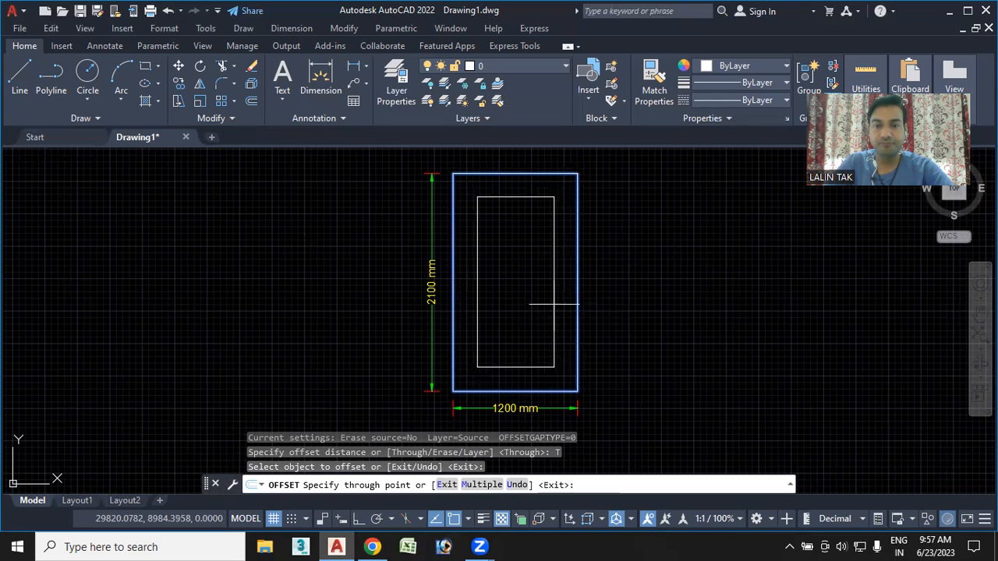
pyautogui.click(554, 304)
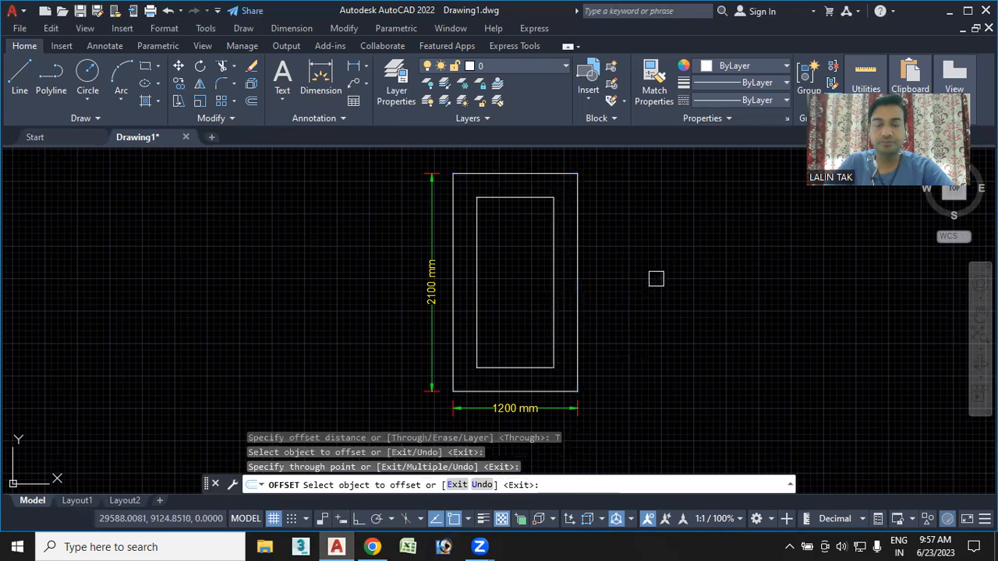
pyautogui.moveTo(641, 228); pyautogui.dragTo(634, 254, button='middle')
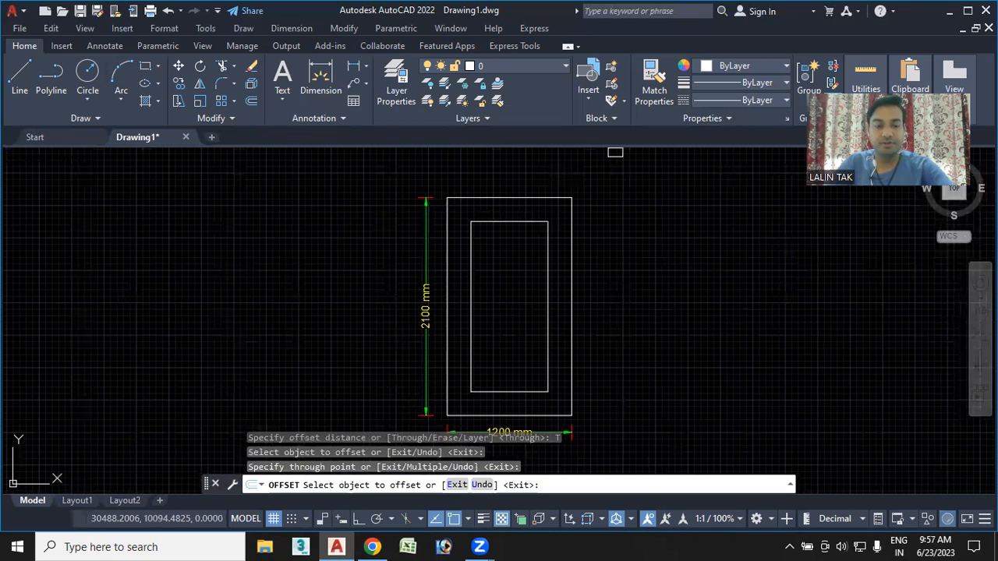
pyautogui.press('Escape')
# Convert the outer rectangle's top edge to an arc bulging upward.
pyautogui.click(501, 192)
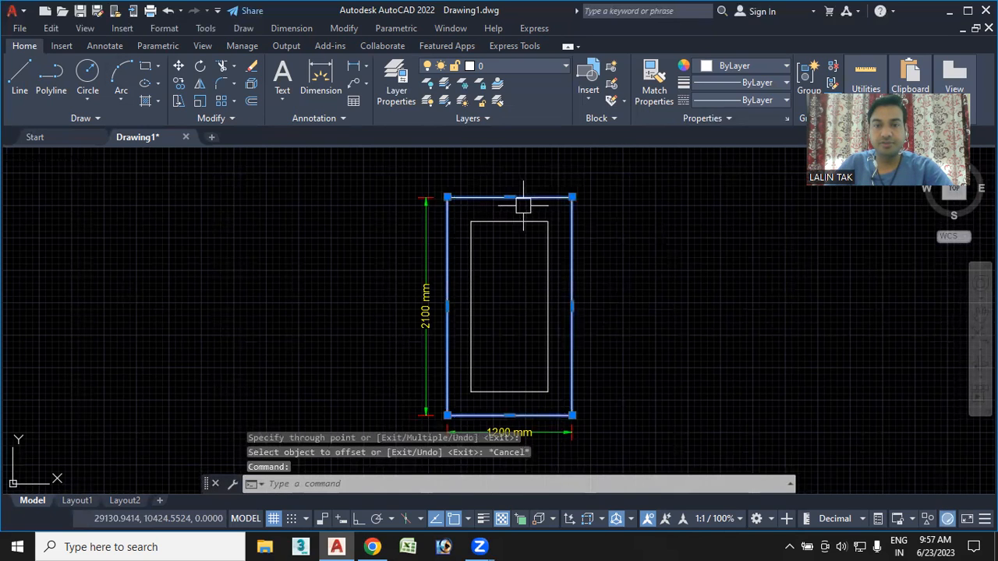
pyautogui.moveTo(509, 198)
pyautogui.click(575, 253)
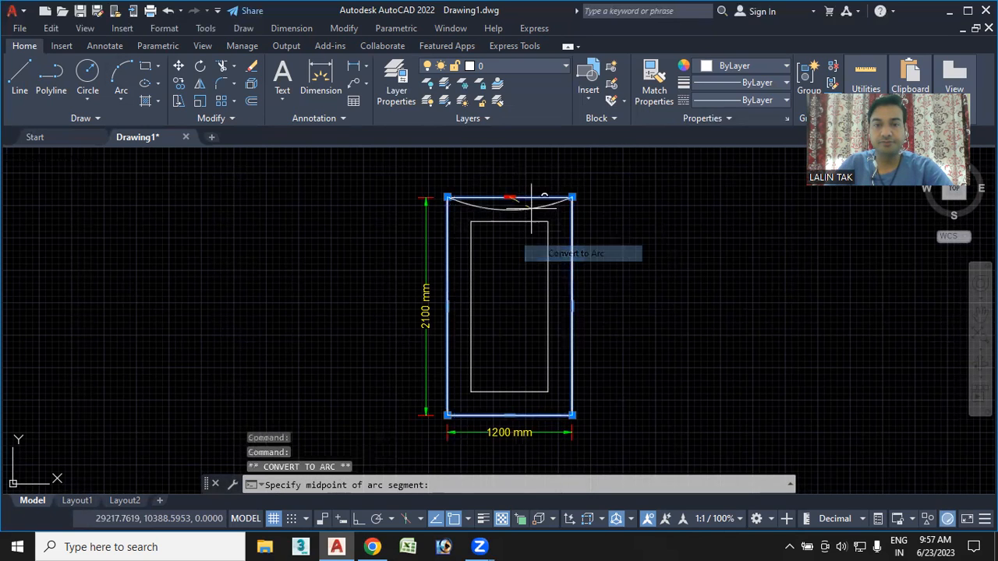
pyautogui.click(525, 174)
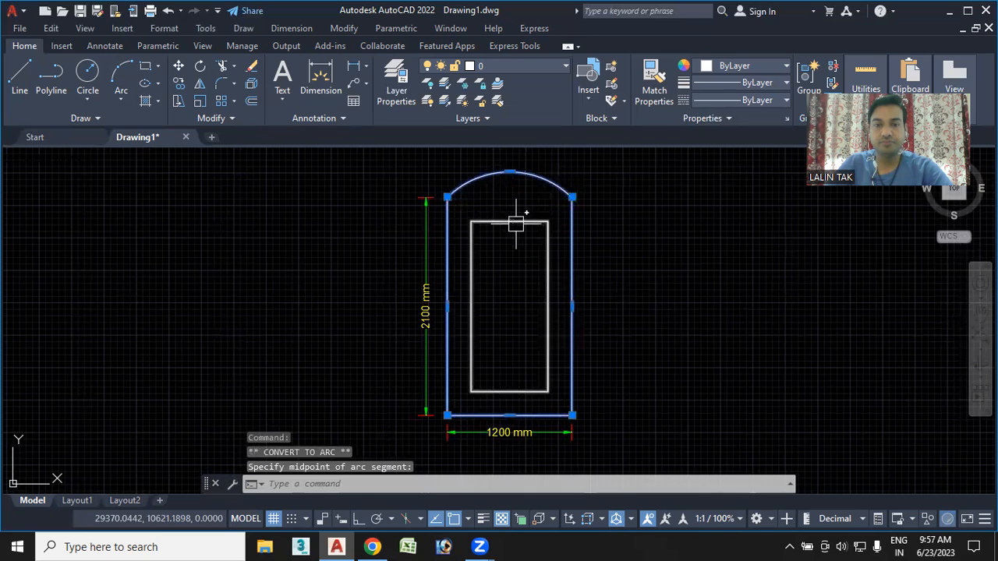
# Convert the inner rectangle's top edge to an arc bulging upward, matching the outer arch.
pyautogui.click(515, 222)
pyautogui.moveTo(509, 221)
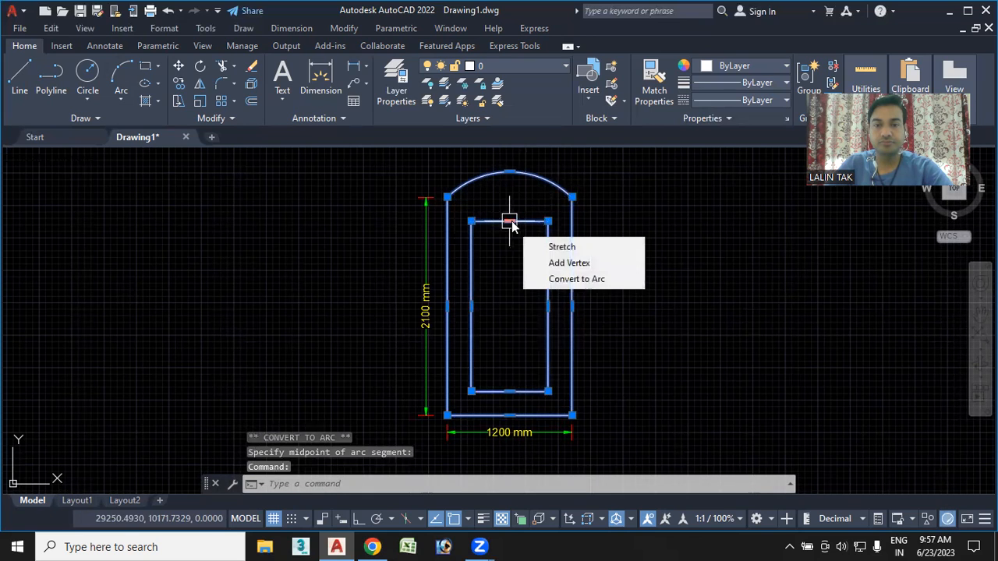
pyautogui.click(577, 279)
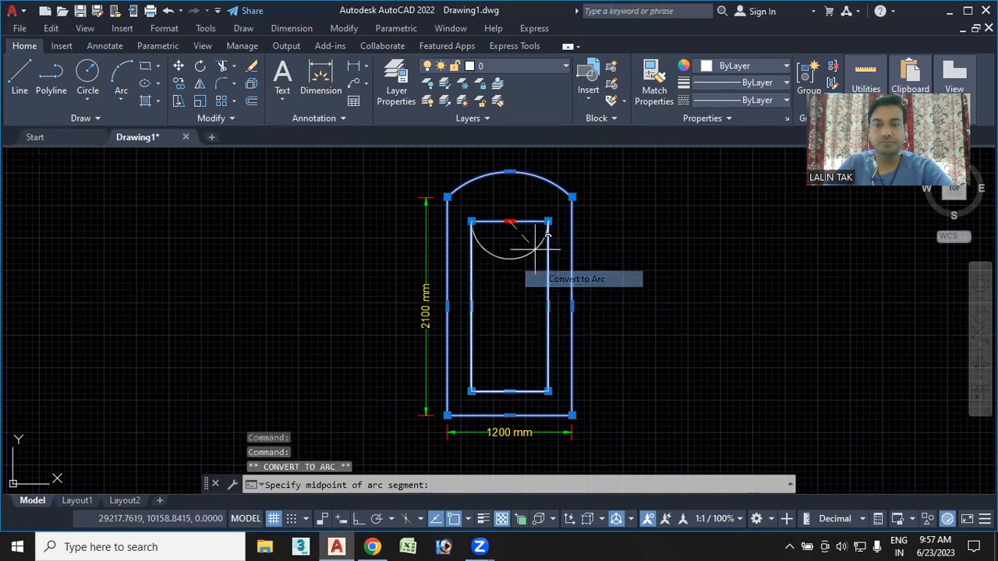
pyautogui.click(521, 198)
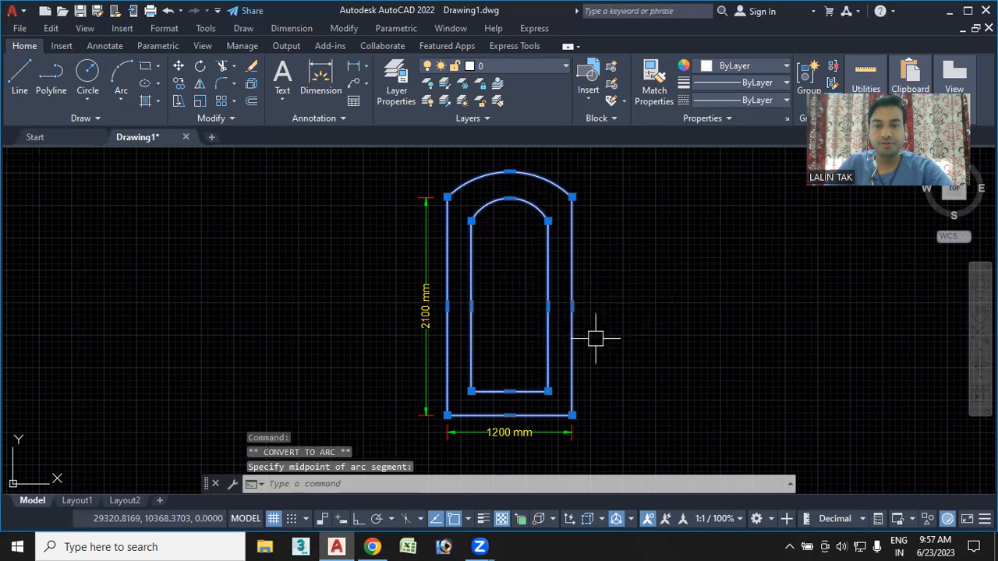
pyautogui.press('Escape')
# Draw a small, nearly square rectangle as the handle plate between the right sides of the inner and outer outlines.
pyautogui.scroll(2, 551, 313)
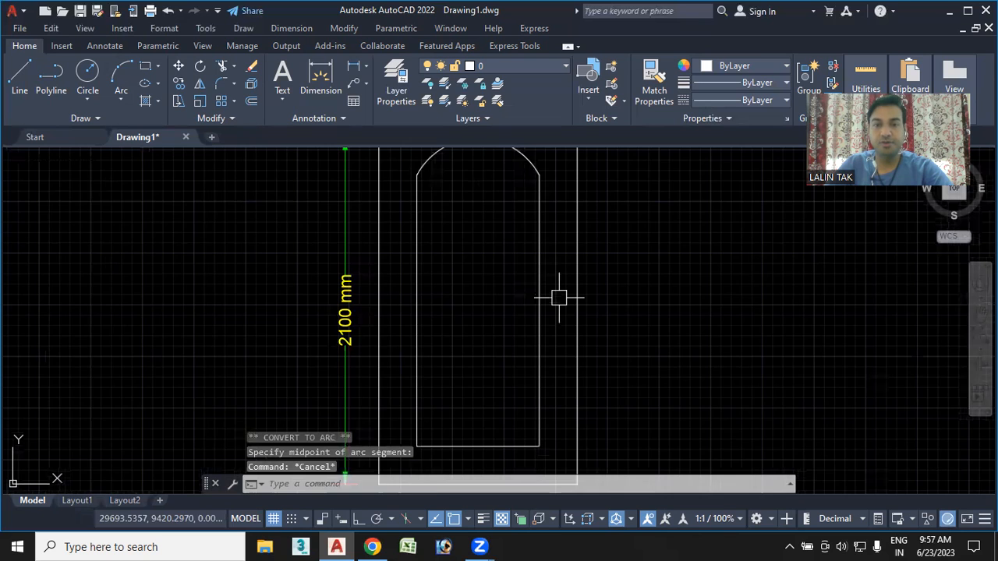
pyautogui.scroll(4, 585, 300)
pyautogui.click(146, 67)
pyautogui.scroll(-4, 400, 312)
pyautogui.scroll(-2, 424, 326)
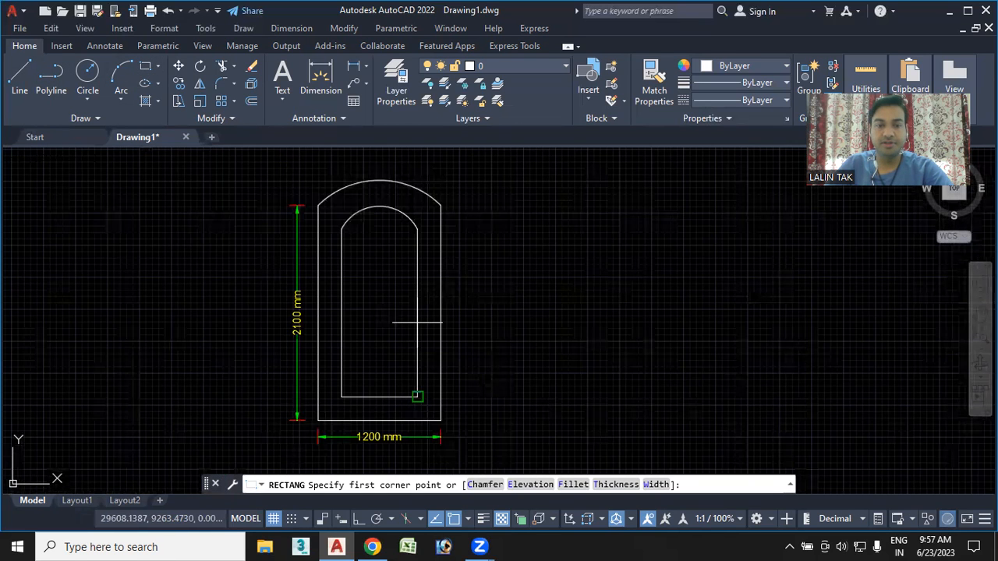
pyautogui.scroll(4, 475, 282)
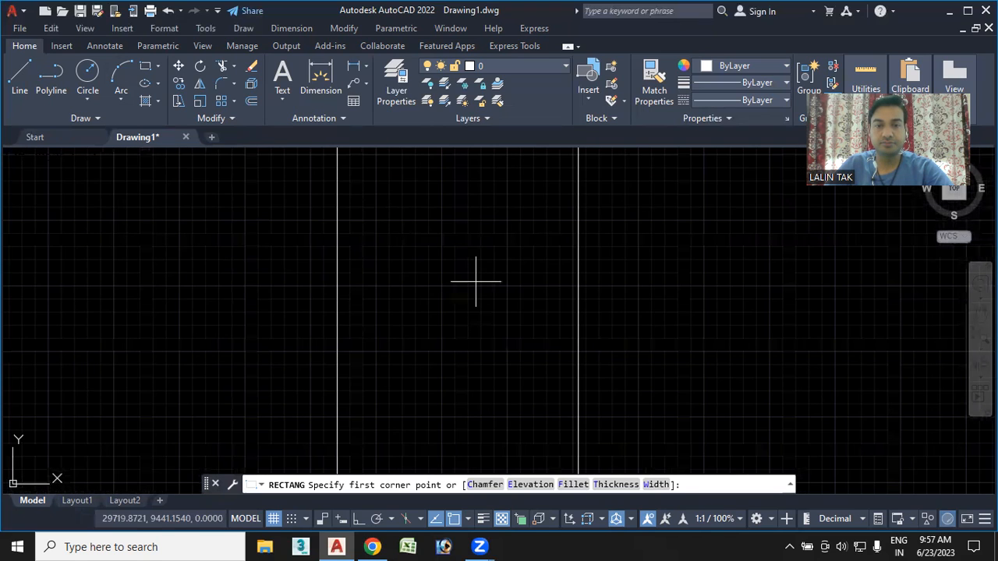
pyautogui.click(475, 210)
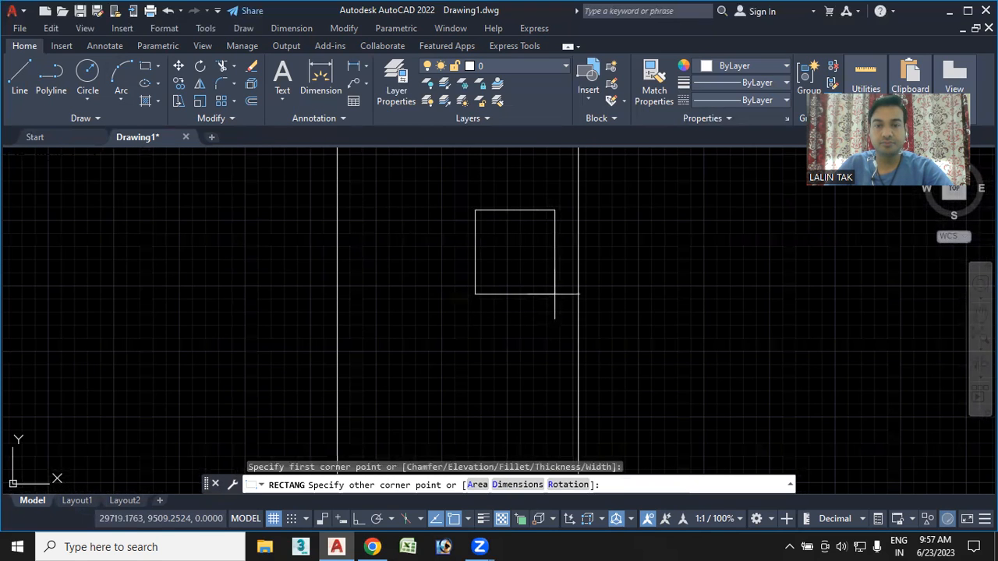
pyautogui.click(557, 288)
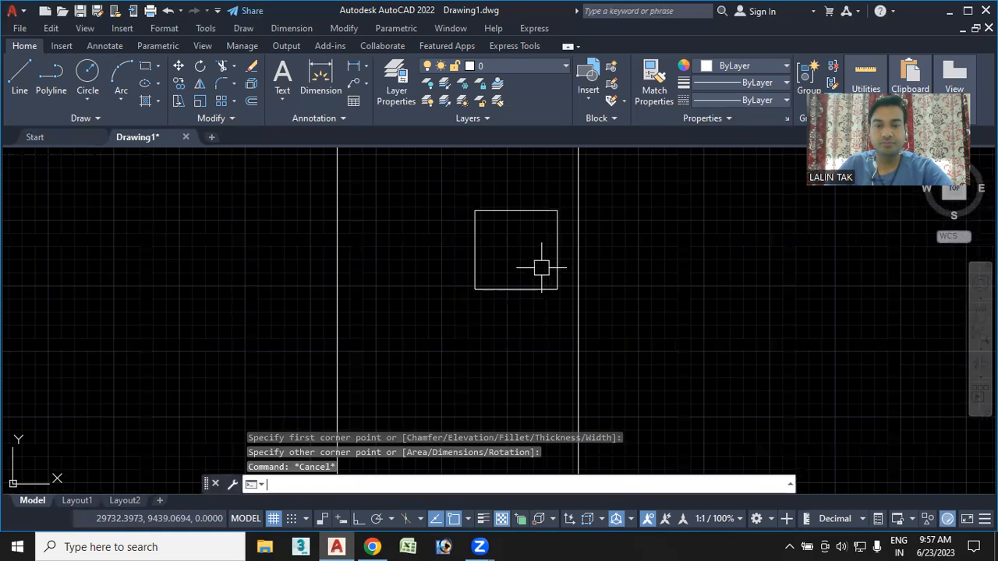
# Draw a smaller rectangle inside the handle plate and a narrow horizontal bar that overlaps it and extends left past the plate.
pyautogui.press('Return')
pyautogui.click(492, 233)
pyautogui.click(540, 269)
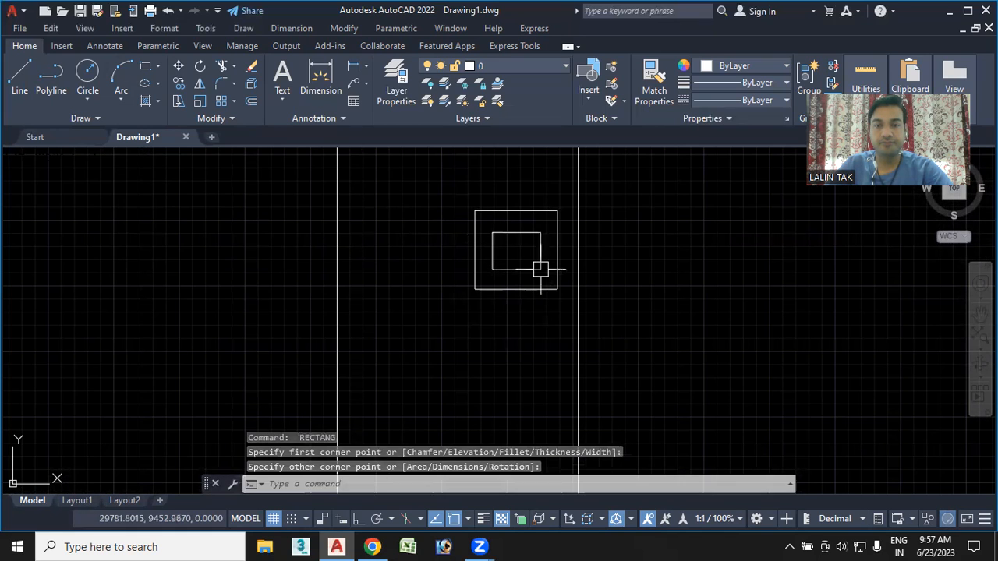
pyautogui.press('Return')
pyautogui.click(375, 241)
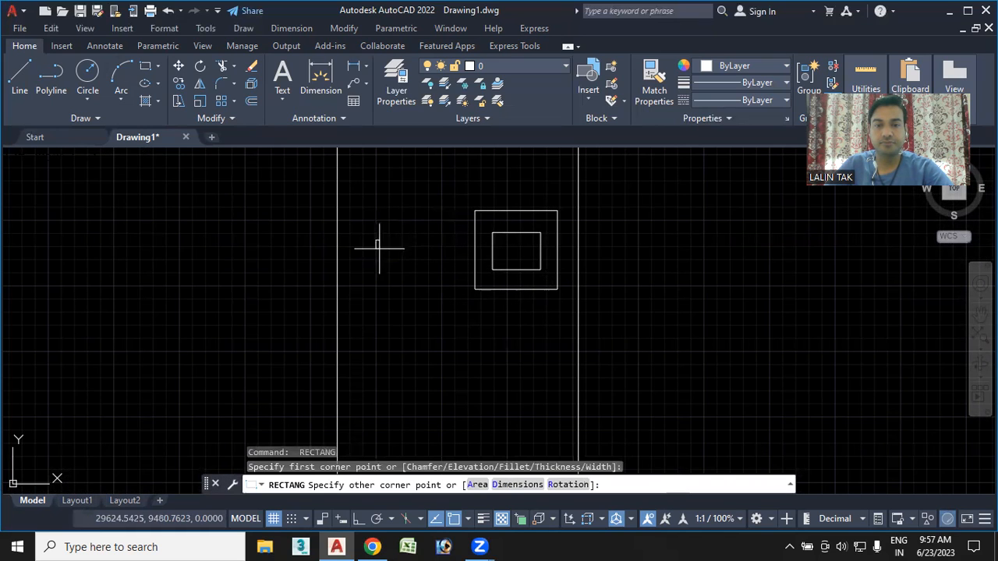
pyautogui.click(506, 261)
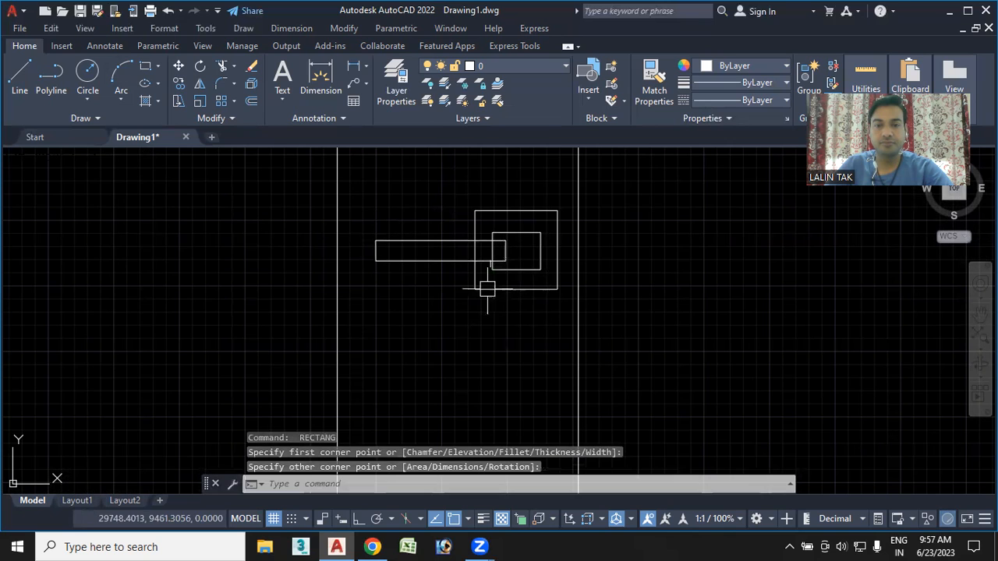
pyautogui.scroll(-2, 481, 331)
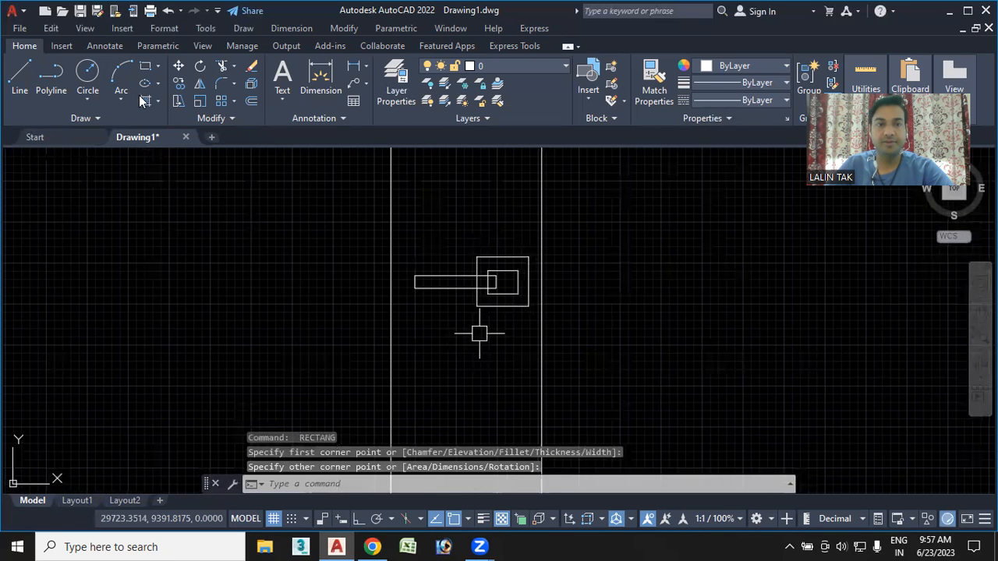
pyautogui.scroll(-2, 480, 334)
pyautogui.click(87, 72)
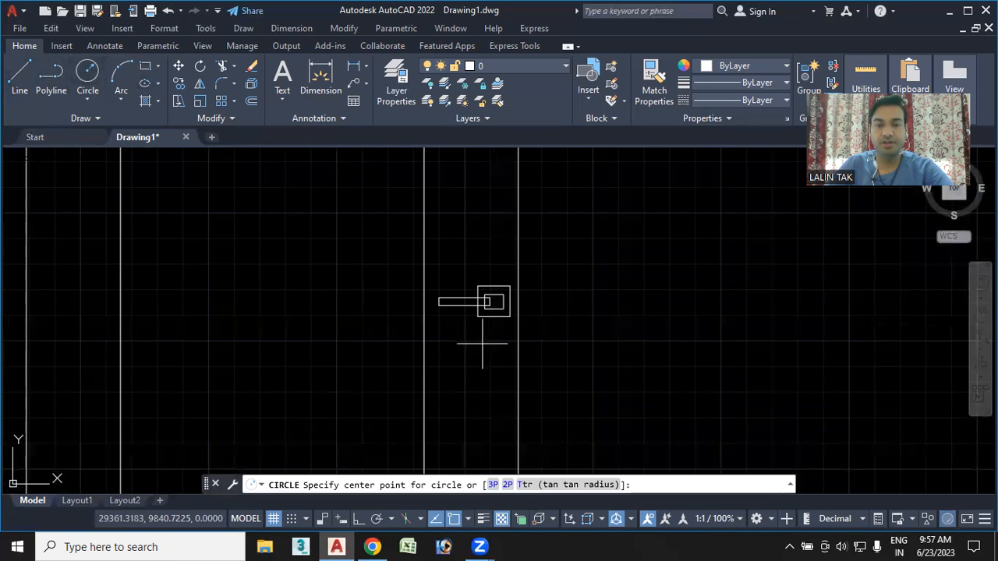
pyautogui.scroll(2, 482, 343)
pyautogui.scroll(2, 482, 344)
pyautogui.click(479, 323)
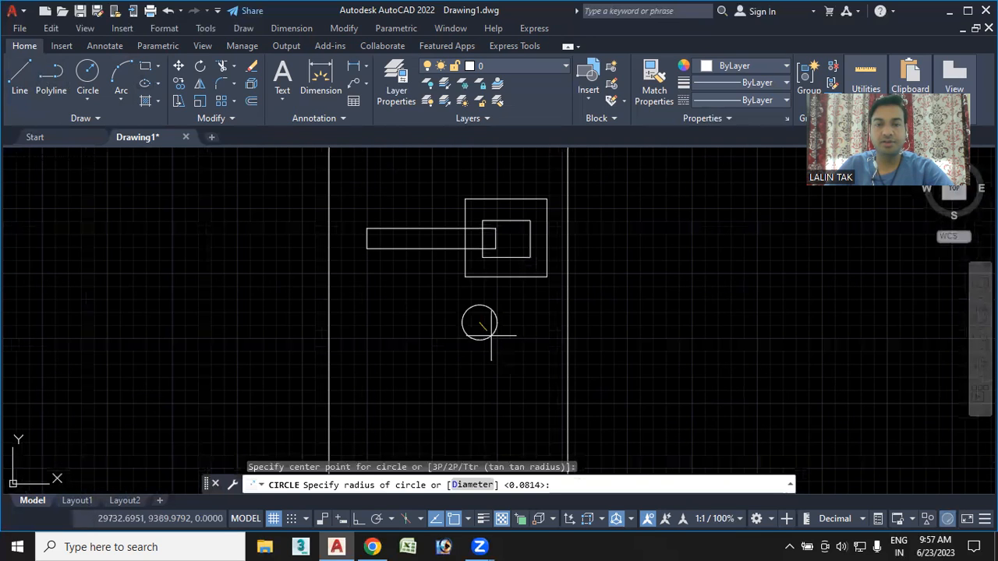
pyautogui.press('Escape')
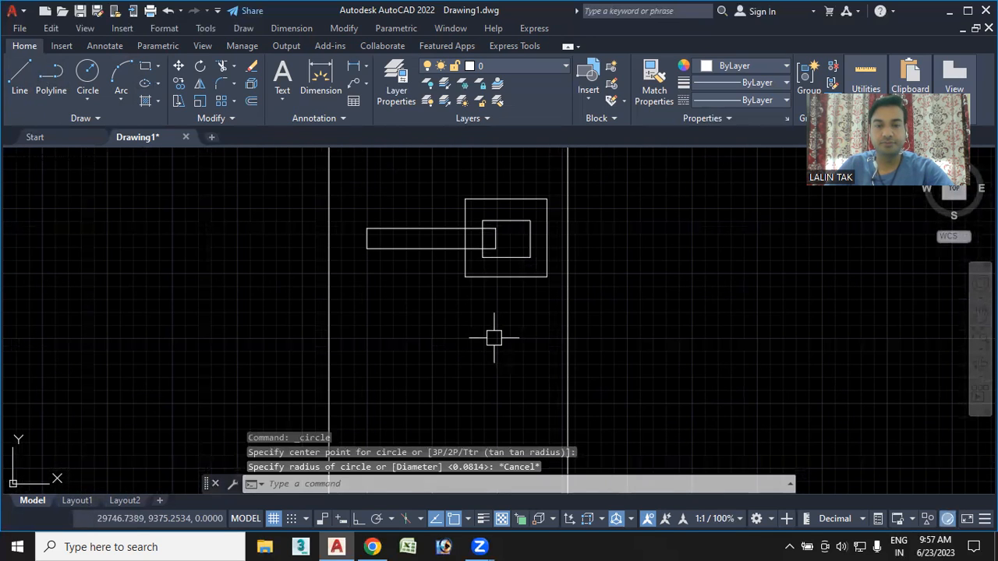
# Draw a keyhole below the handle plate as a circle of about 22 mm radius with a smaller concentric circle inside.
pyautogui.press('Return')
pyautogui.click(505, 322)
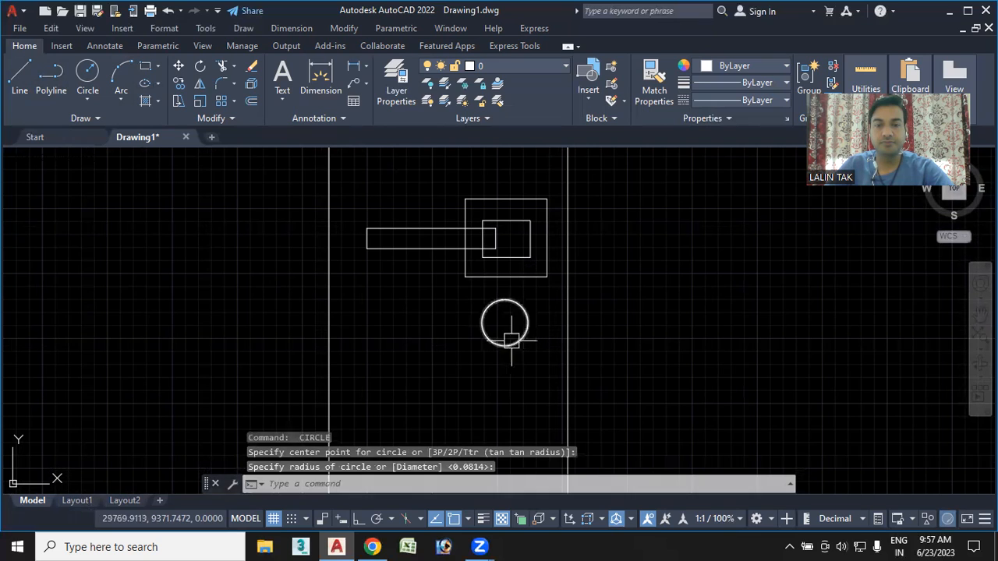
pyautogui.click(519, 336)
pyautogui.press('Return')
pyautogui.click(505, 322)
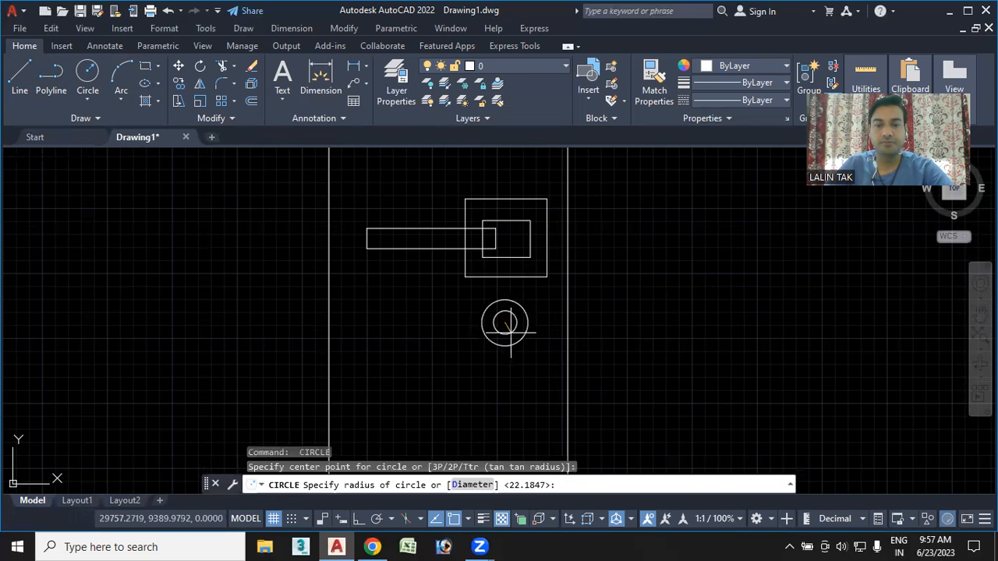
pyautogui.click(510, 329)
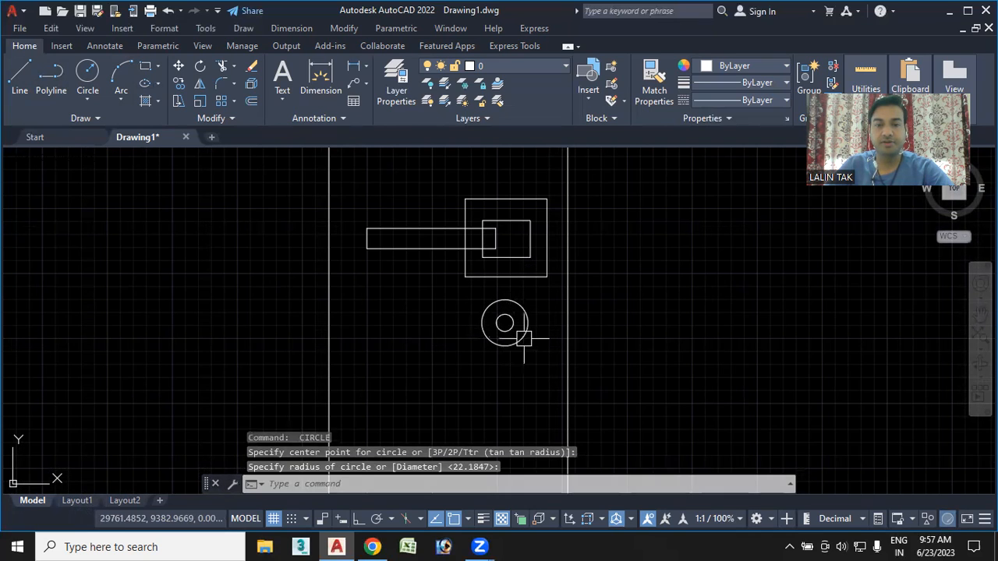
# Hatch the door frame between the outer and inner outlines with a Solid pattern in the brown colour 26.
pyautogui.scroll(-3, 522, 338)
pyautogui.scroll(-4, 523, 338)
pyautogui.moveTo(563, 339); pyautogui.dragTo(607, 310, button='middle')
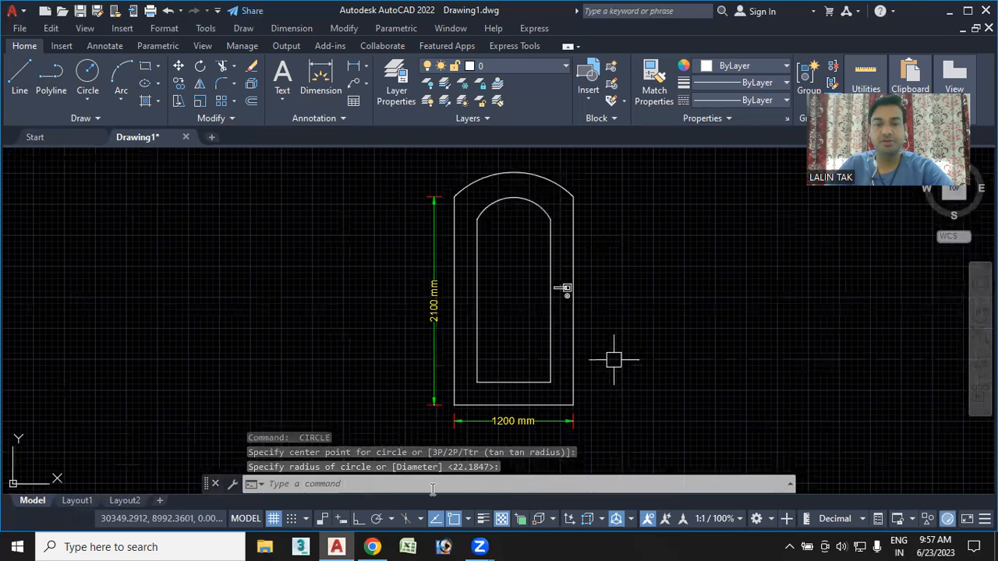
pyautogui.write('HATCH')
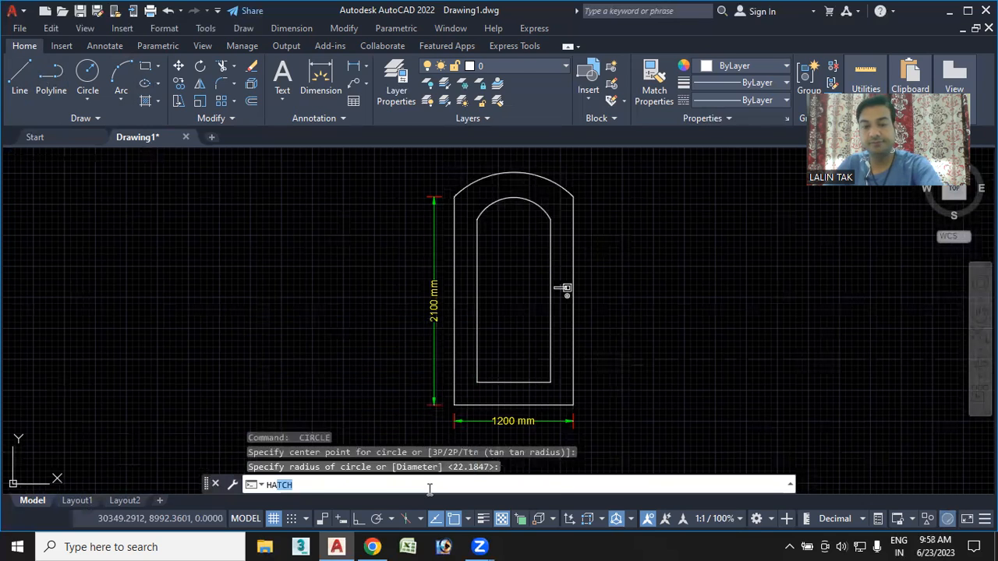
pyautogui.press('Return')
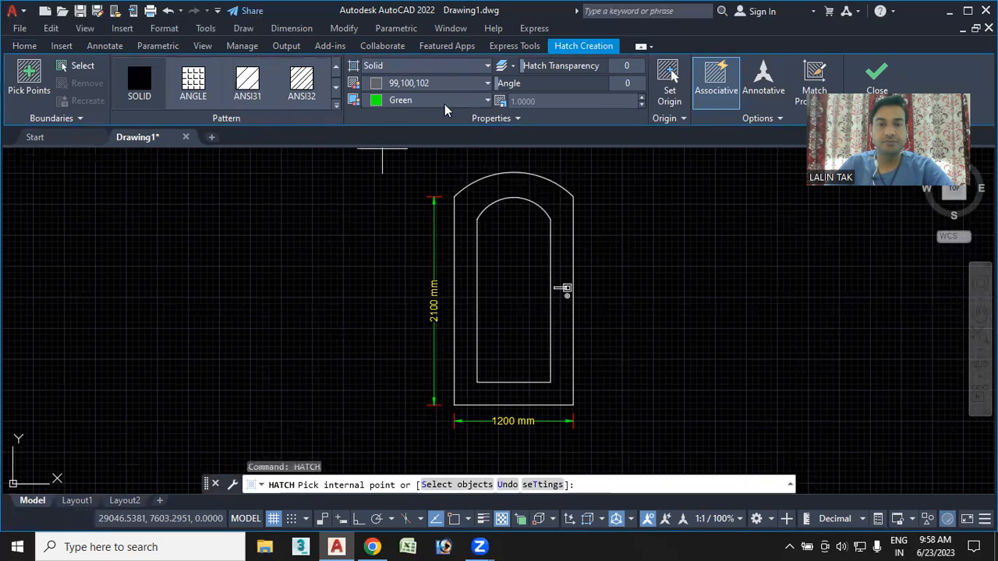
pyautogui.click(463, 102)
pyautogui.click(473, 84)
pyautogui.click(473, 84)
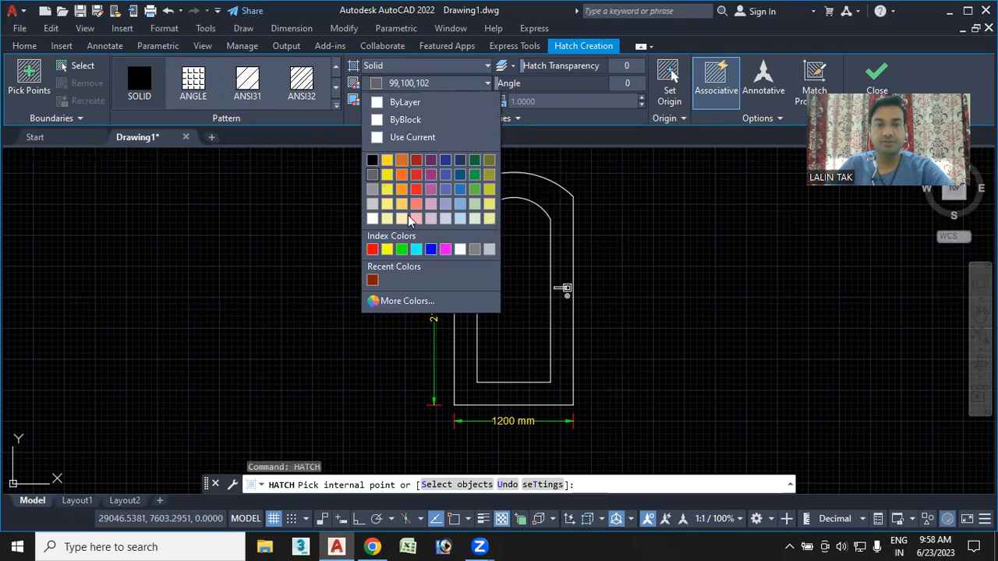
pyautogui.click(373, 281)
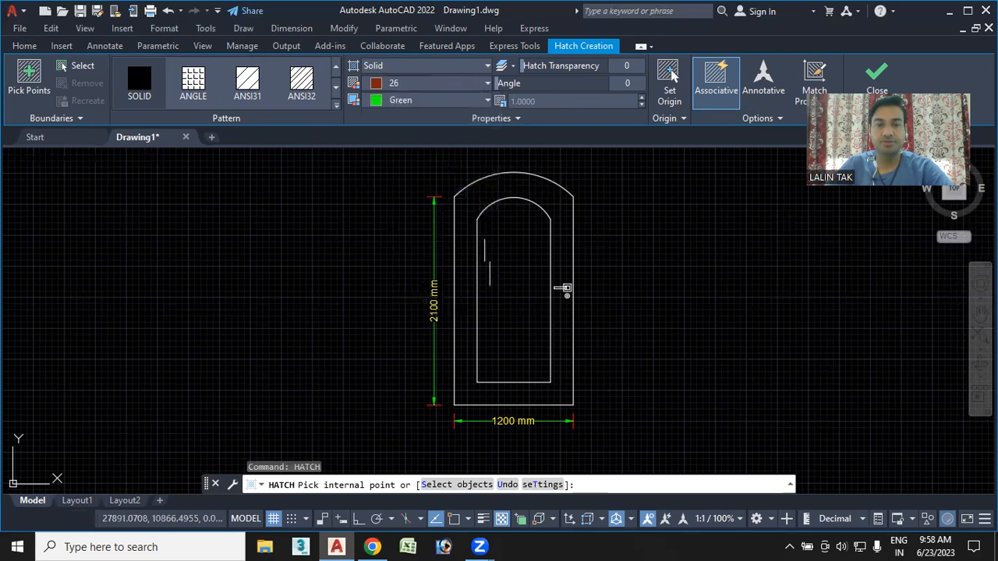
pyautogui.click(563, 287)
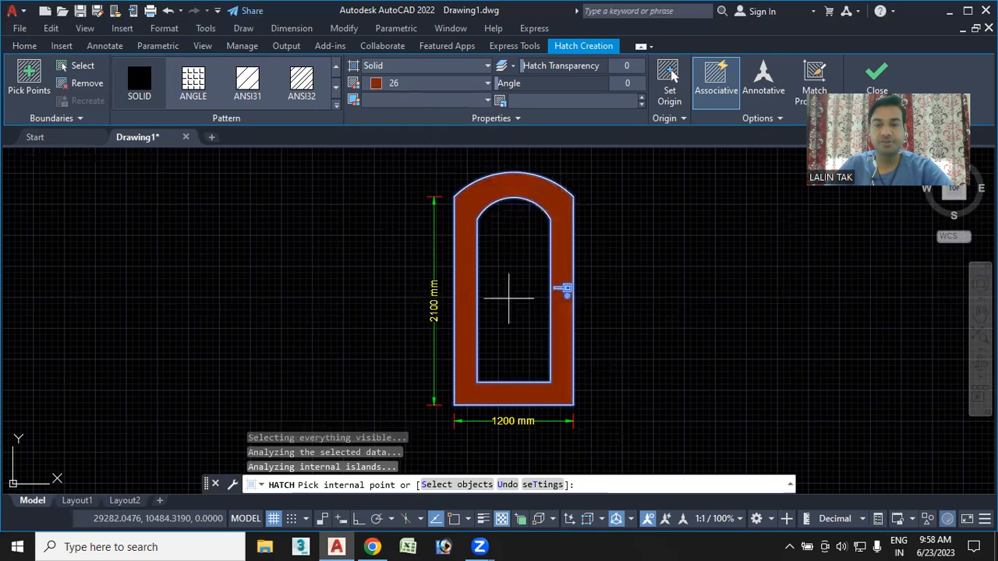
# Try grey 99,100,102 as the frame's hatch colour and restore colour 26.
pyautogui.click(485, 83)
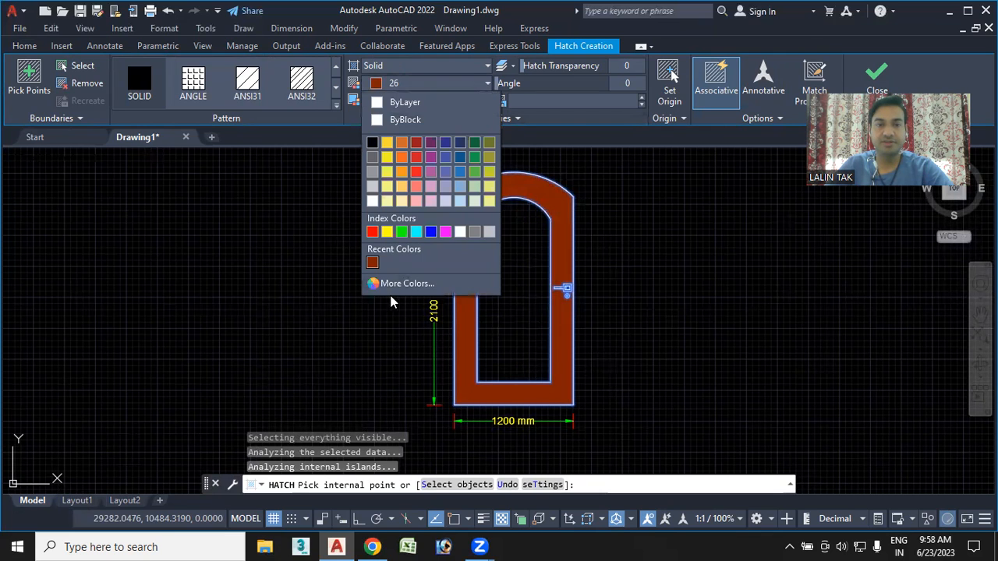
pyautogui.click(371, 157)
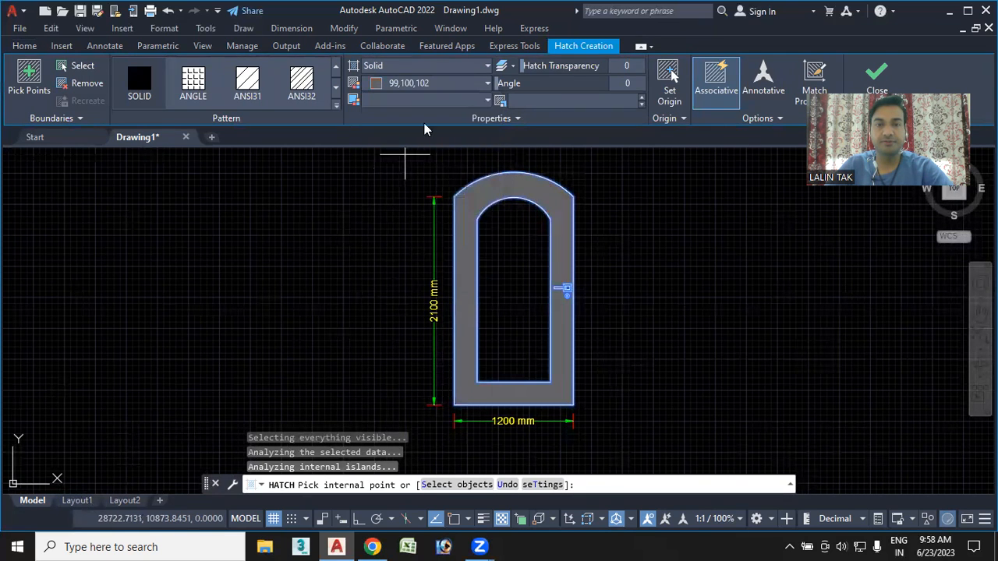
pyautogui.click(471, 83)
pyautogui.click(372, 264)
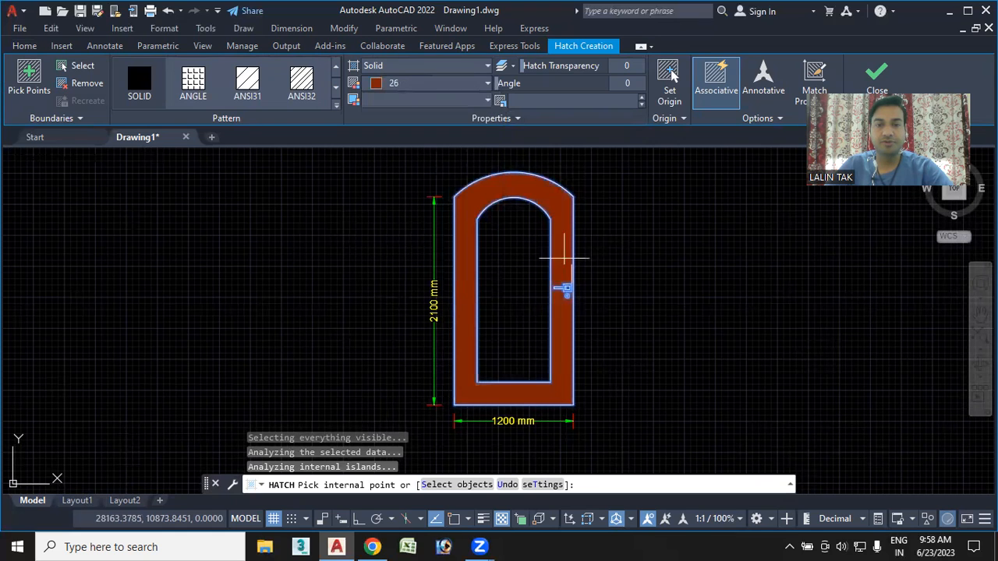
# Finish the frame hatch and fill the inner arched panel with a solid hatch in grey 99,100,102.
pyautogui.press('Escape')
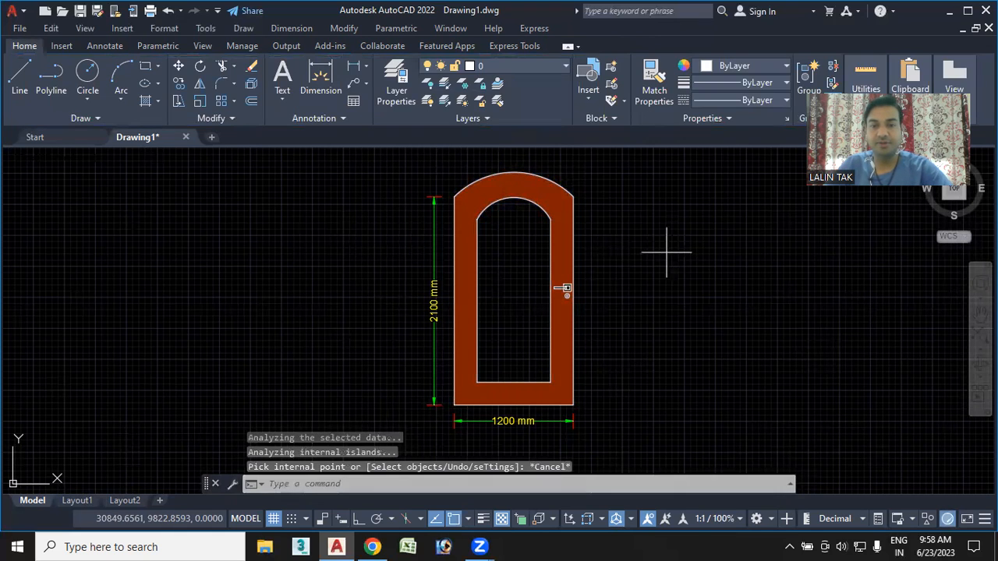
pyautogui.press('Return')
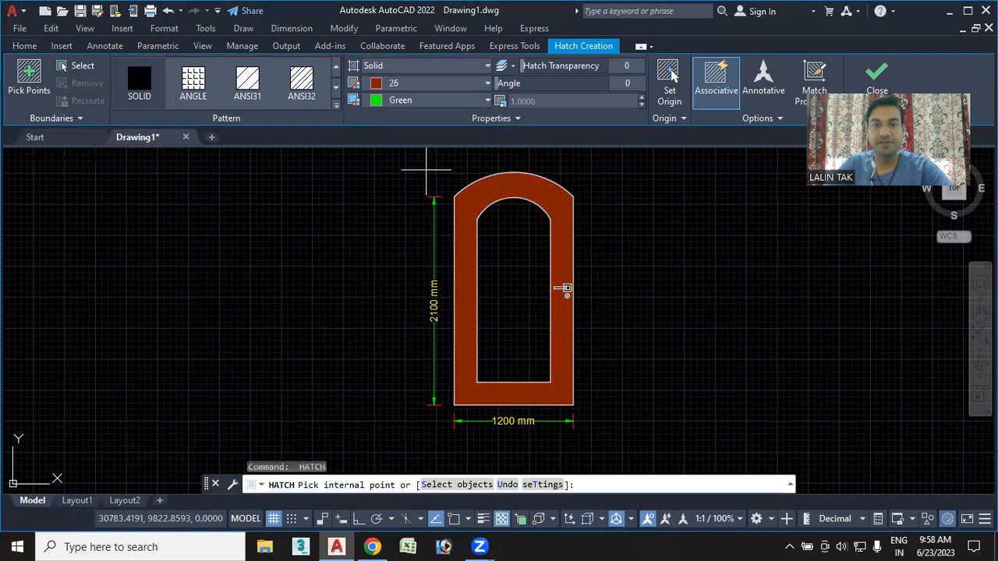
pyautogui.click(428, 102)
pyautogui.click(373, 162)
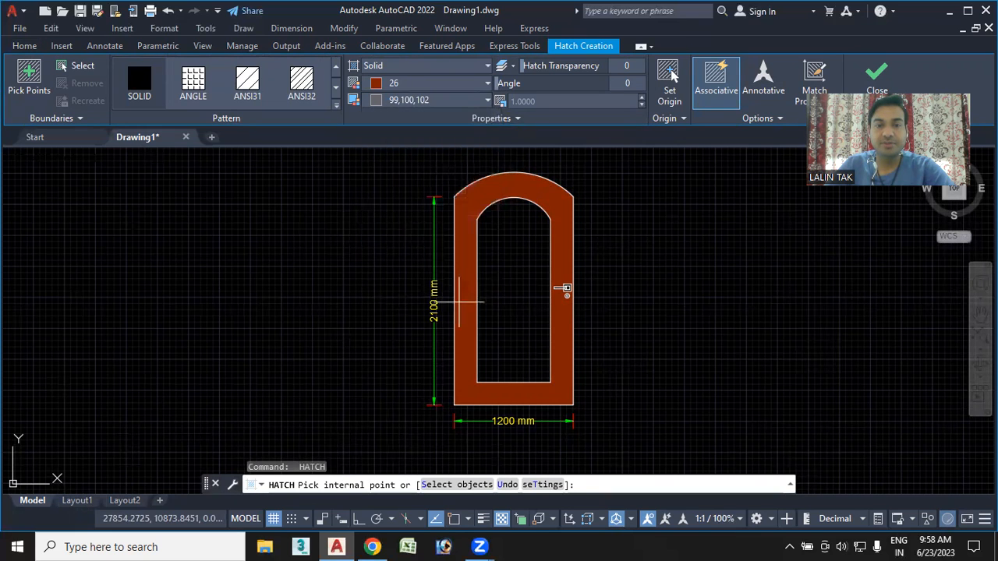
pyautogui.click(513, 308)
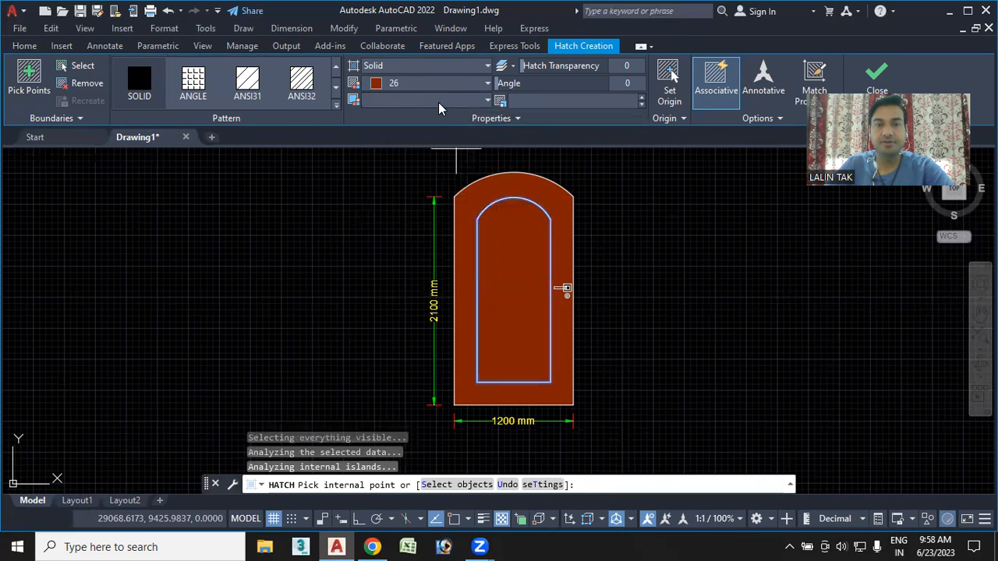
pyautogui.click(461, 82)
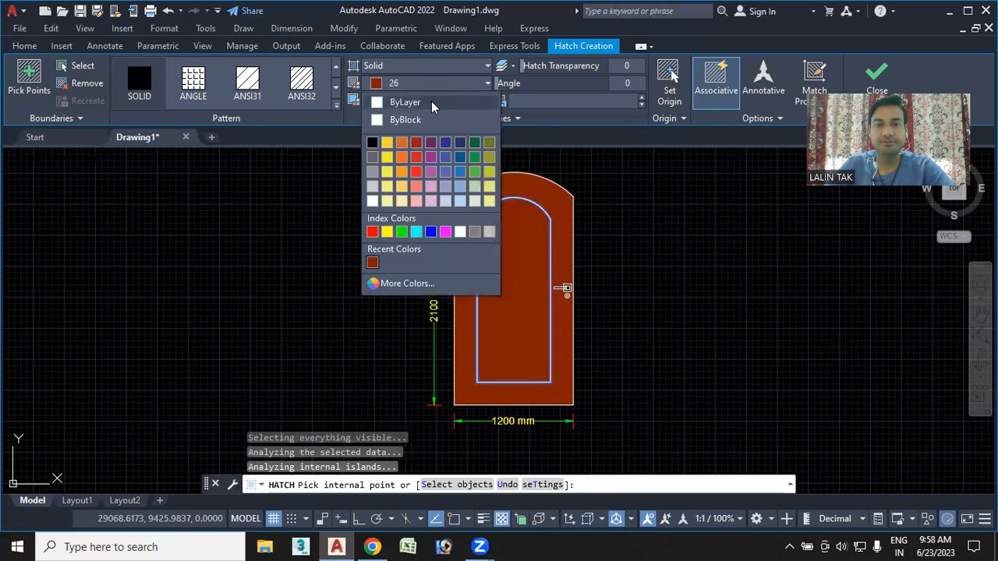
pyautogui.click(373, 157)
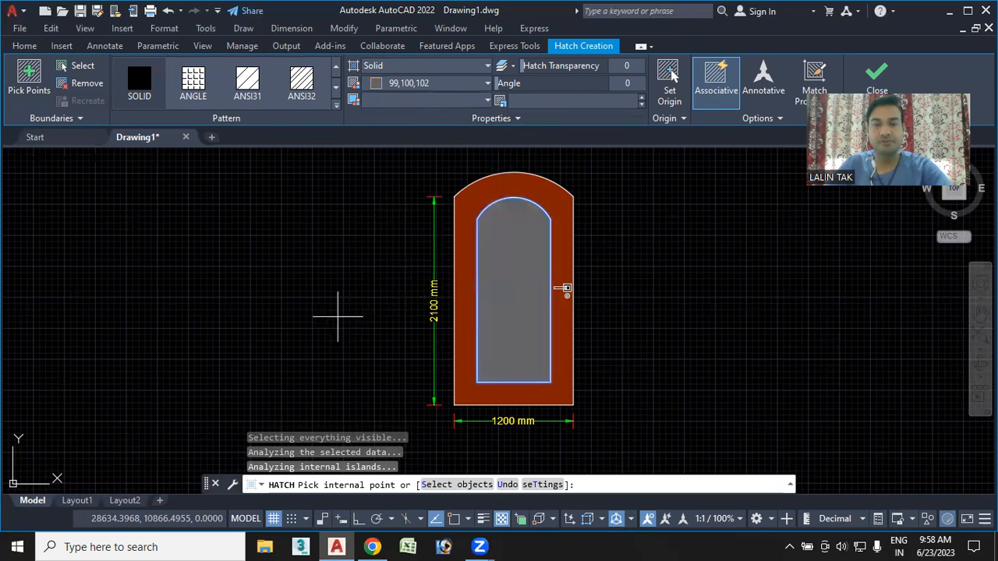
pyautogui.press('Escape')
# Start a block definition named Door 2100X1200 and select the whole door without its dimensions as the block's objects.
pyautogui.moveTo(644, 312)
pyautogui.mouseDown(button='middle')
pyautogui.moveTo(564, 333)
pyautogui.moveTo(567, 313)
pyautogui.mouseUp(button='middle')
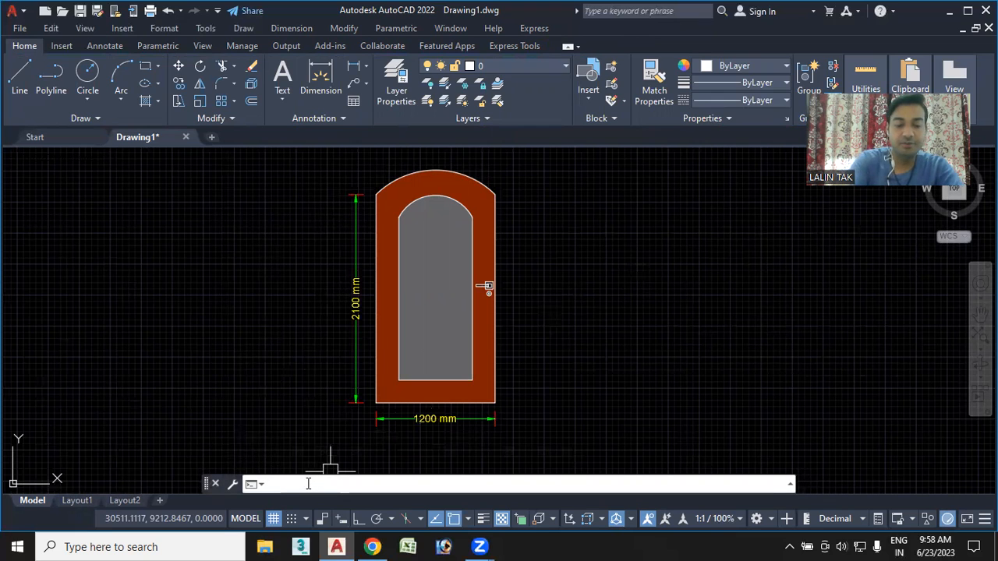
pyautogui.write('B')
pyautogui.press('Return')
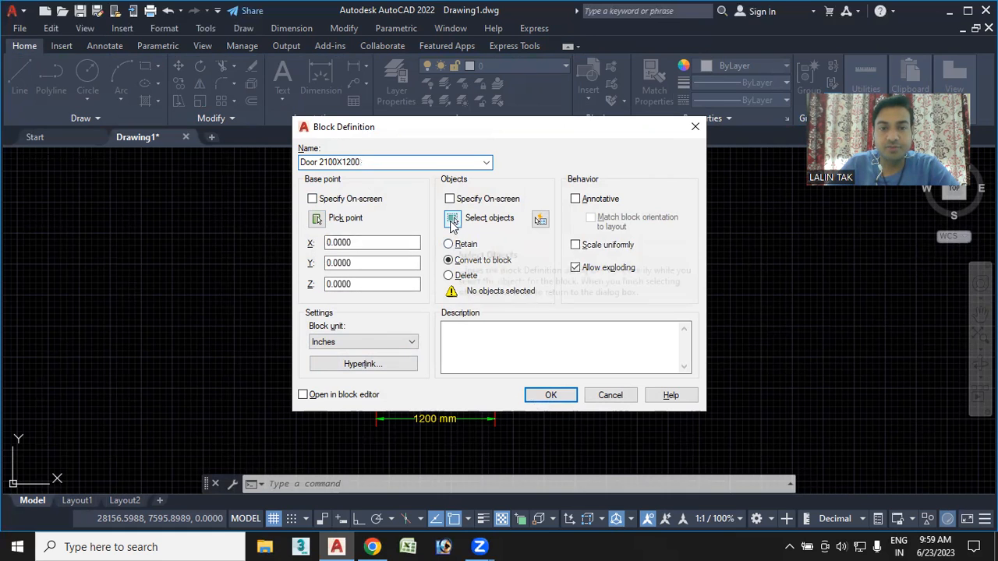
pyautogui.click(453, 219)
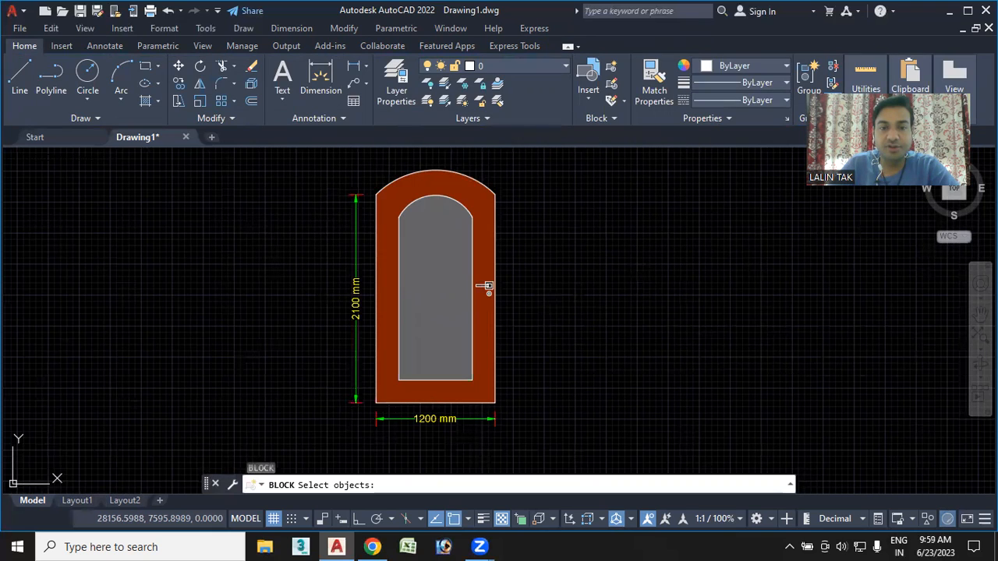
pyautogui.click(366, 154)
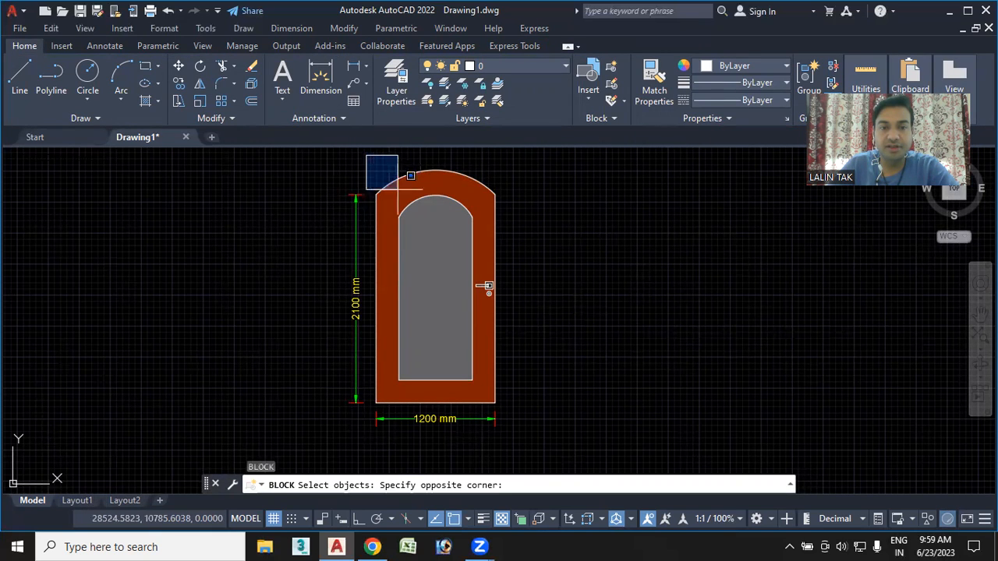
pyautogui.click(552, 405)
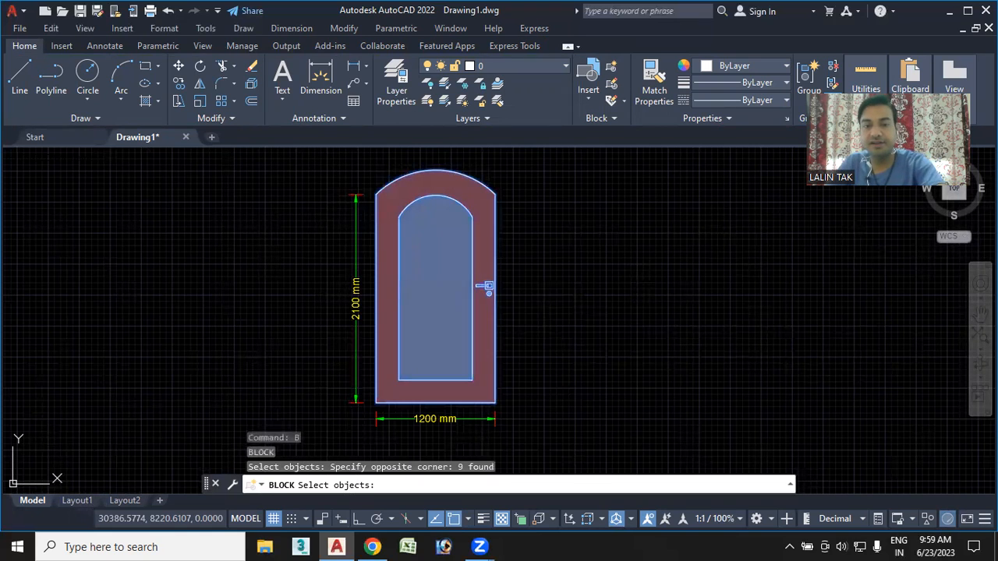
pyautogui.press('Return')
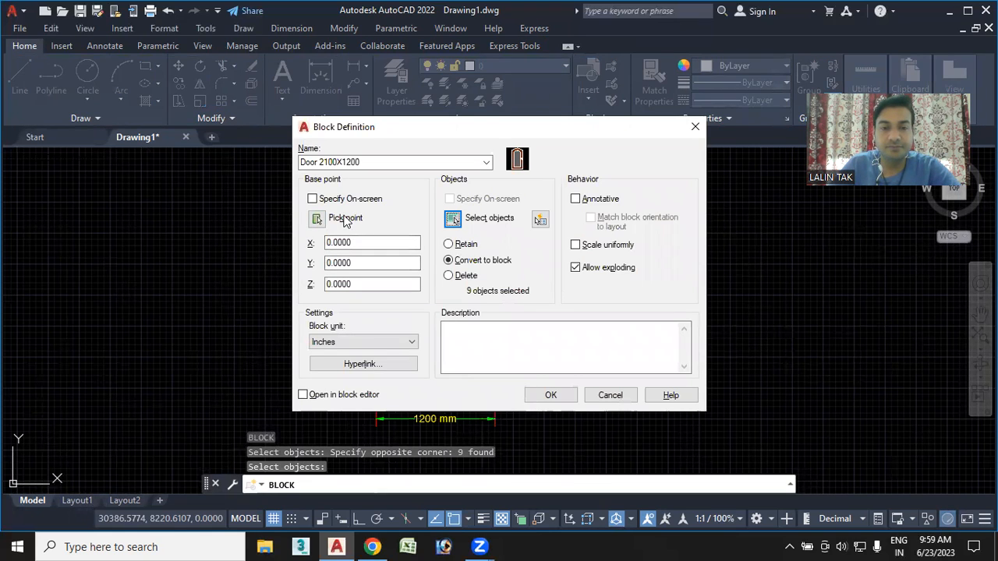
# Set the block's base point at the door's lower-left corner and create the block.
pyautogui.click(348, 220)
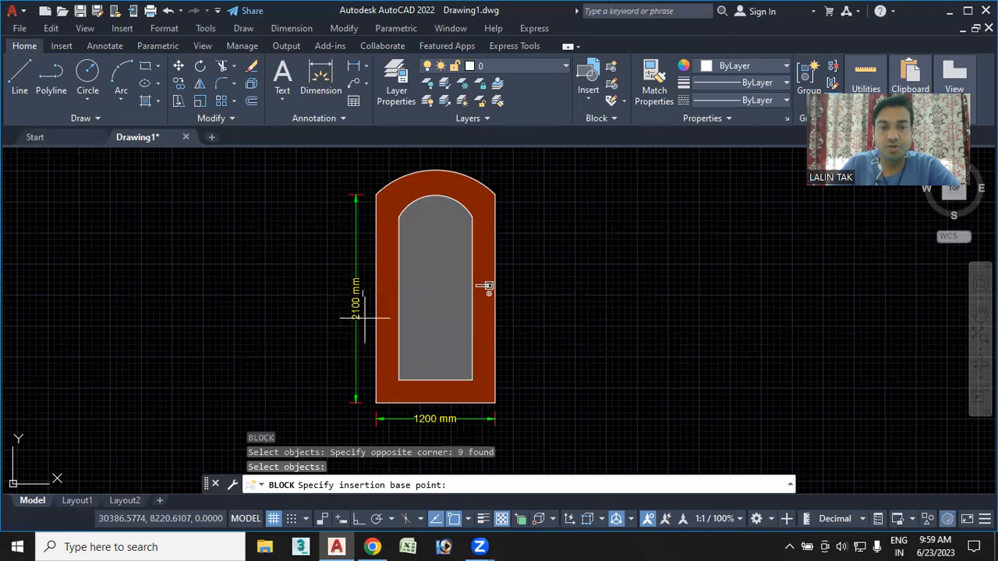
pyautogui.click(376, 403)
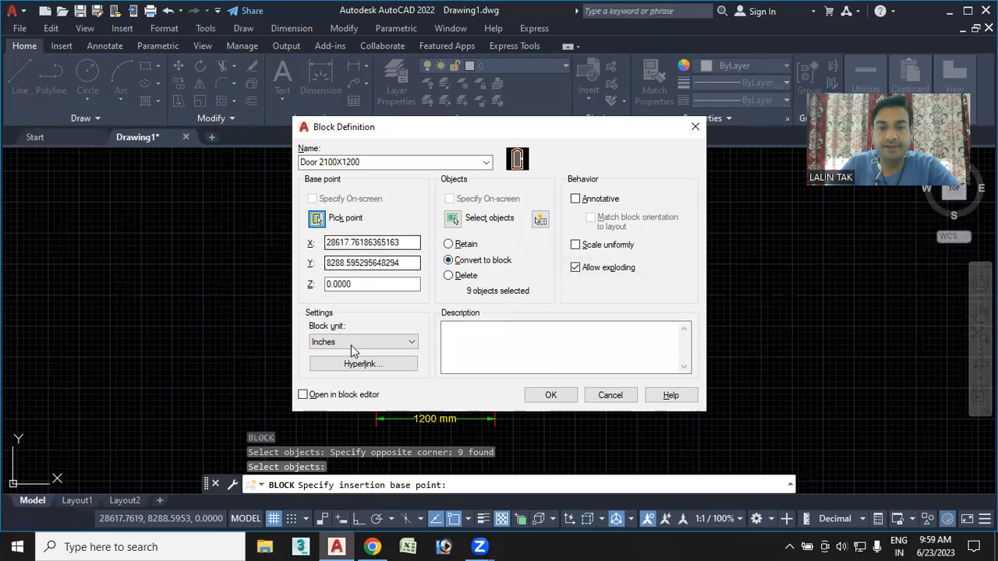
pyautogui.click(549, 396)
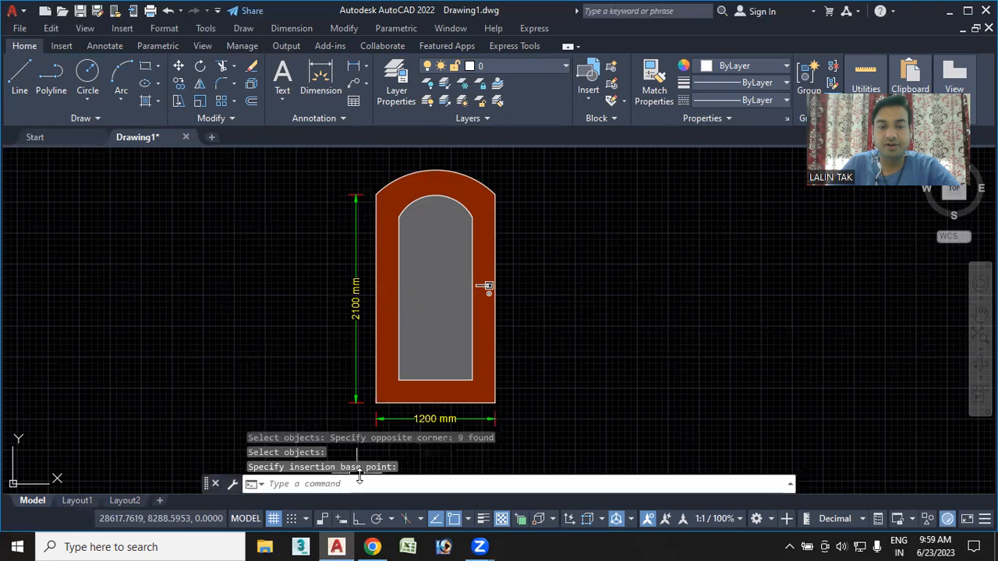
pyautogui.scroll(-1, 538, 354)
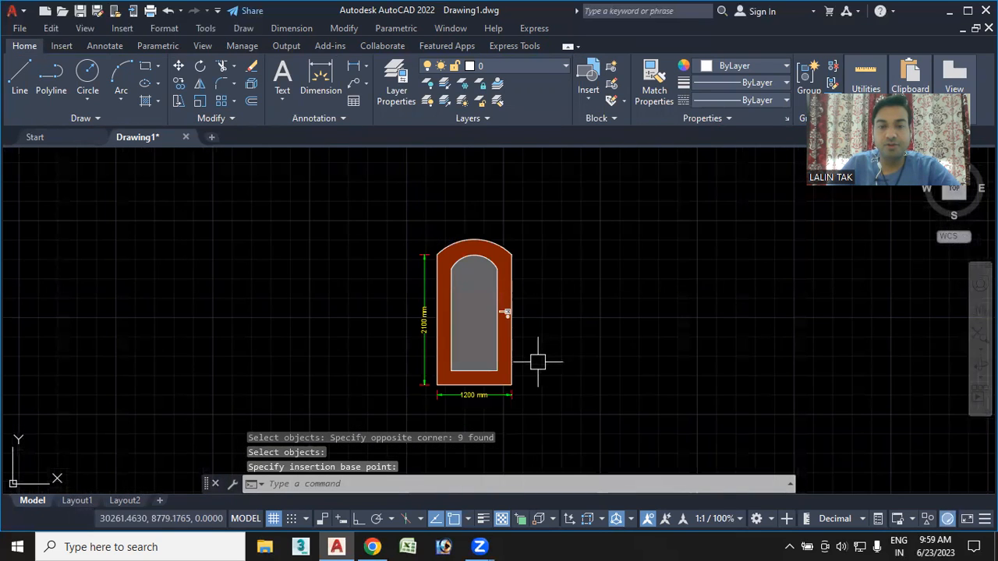
pyautogui.scroll(1, 537, 360)
pyautogui.moveTo(536, 359)
pyautogui.mouseDown(button='middle')
pyautogui.moveTo(503, 334)
pyautogui.moveTo(495, 343)
pyautogui.moveTo(409, 336)
pyautogui.mouseUp(button='middle')
pyautogui.scroll(-2, 504, 336)
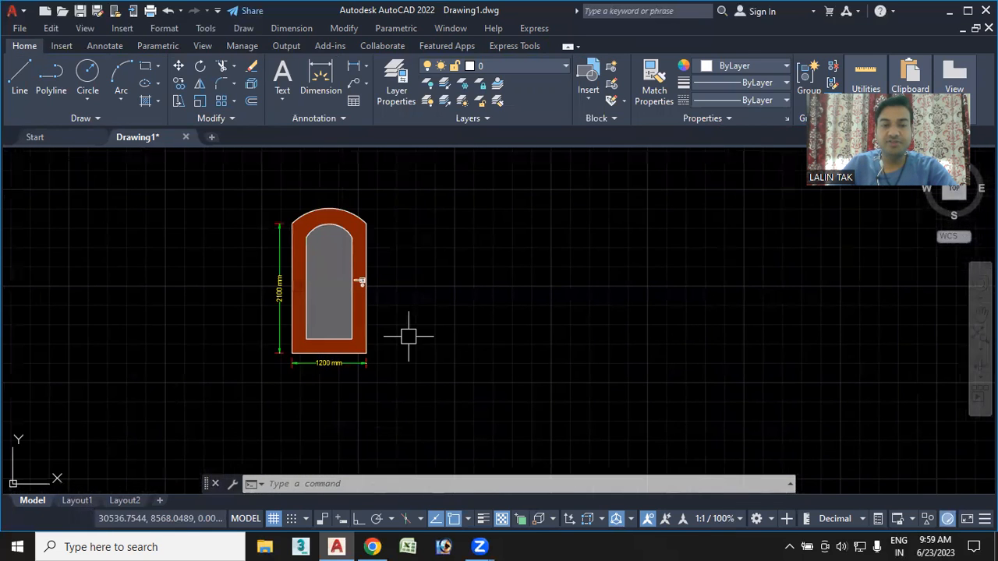
pyautogui.click(346, 484)
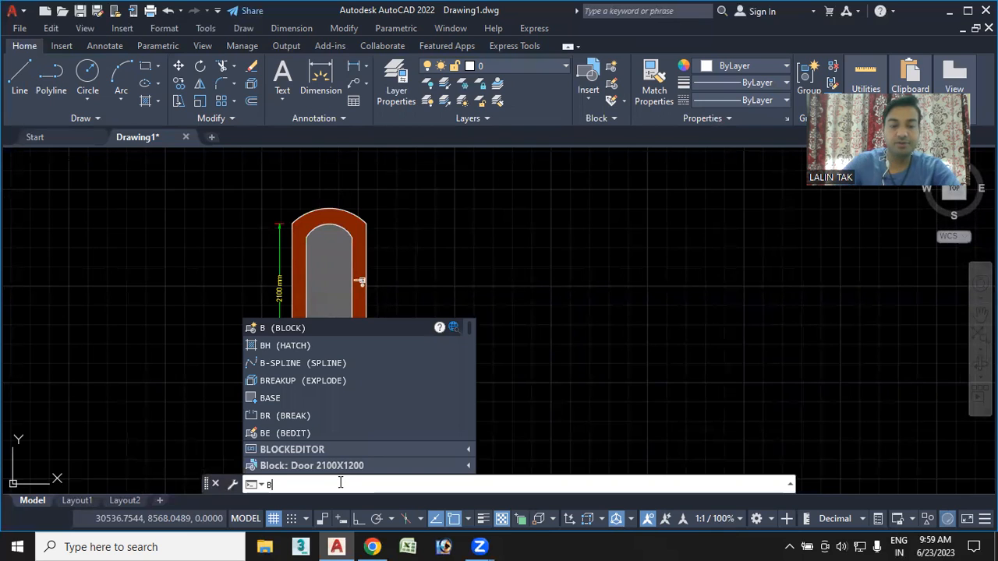
pyautogui.press('Escape')
pyautogui.click(322, 484)
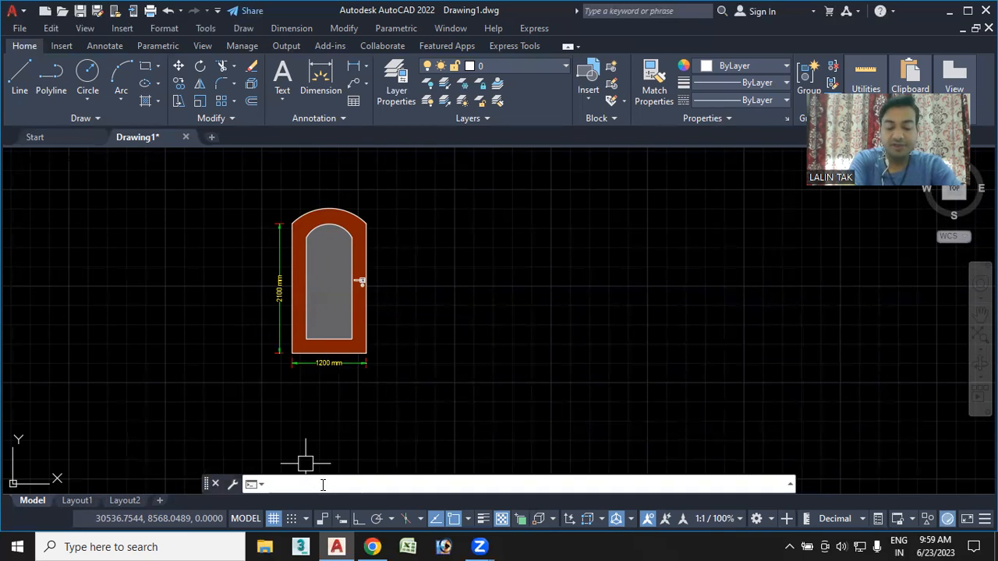
# Insert a copy of the Door 2100X1200 block in the empty area to the right of the dimensioned door.
pyautogui.write('i')
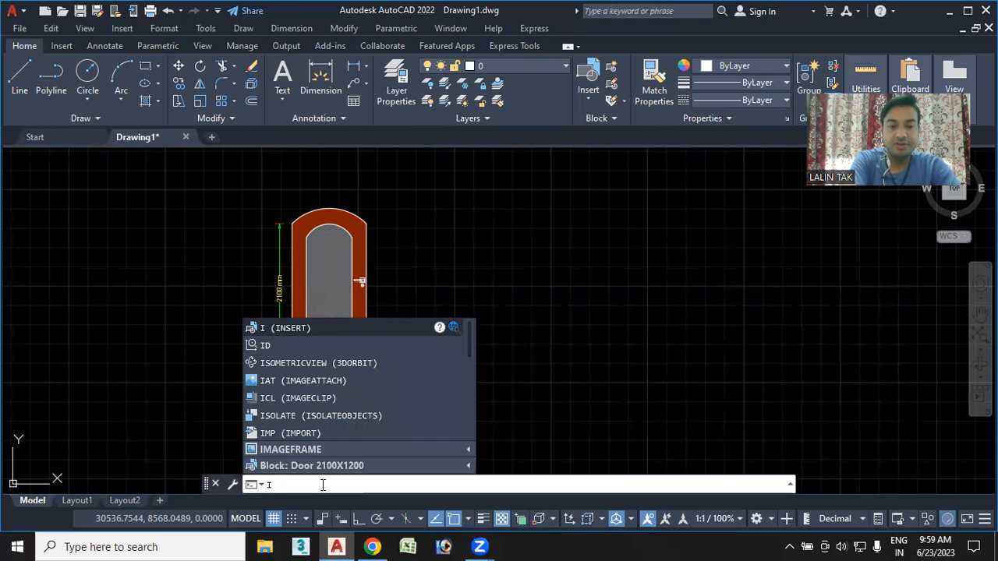
pyautogui.press('Return')
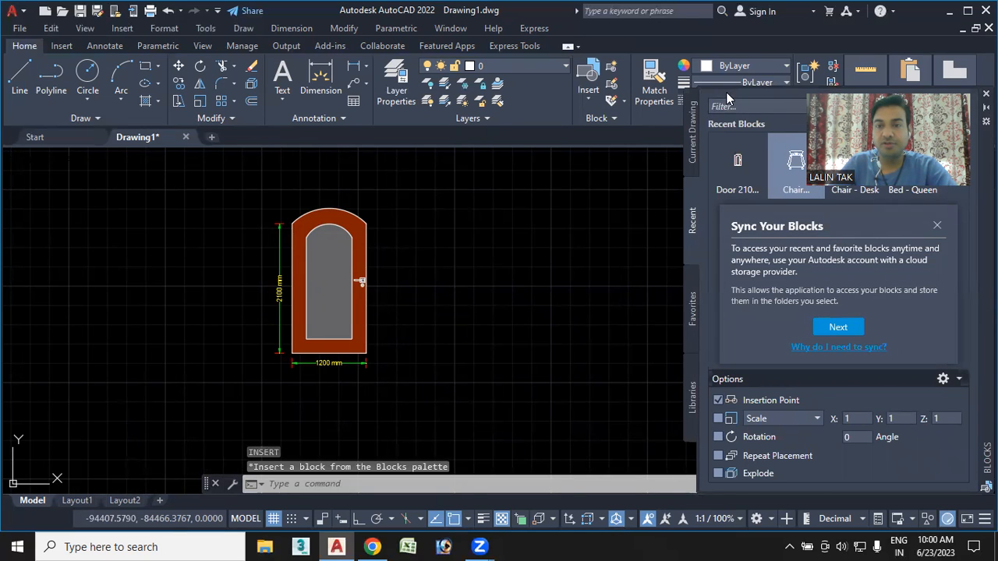
pyautogui.click(733, 174)
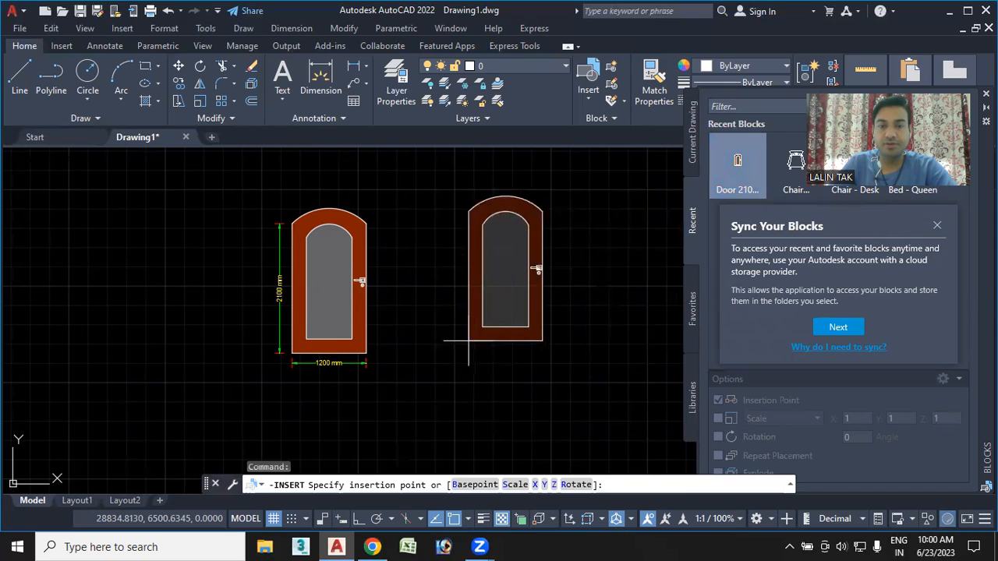
pyautogui.moveTo(468, 341); pyautogui.dragTo(296, 345, button='middle')
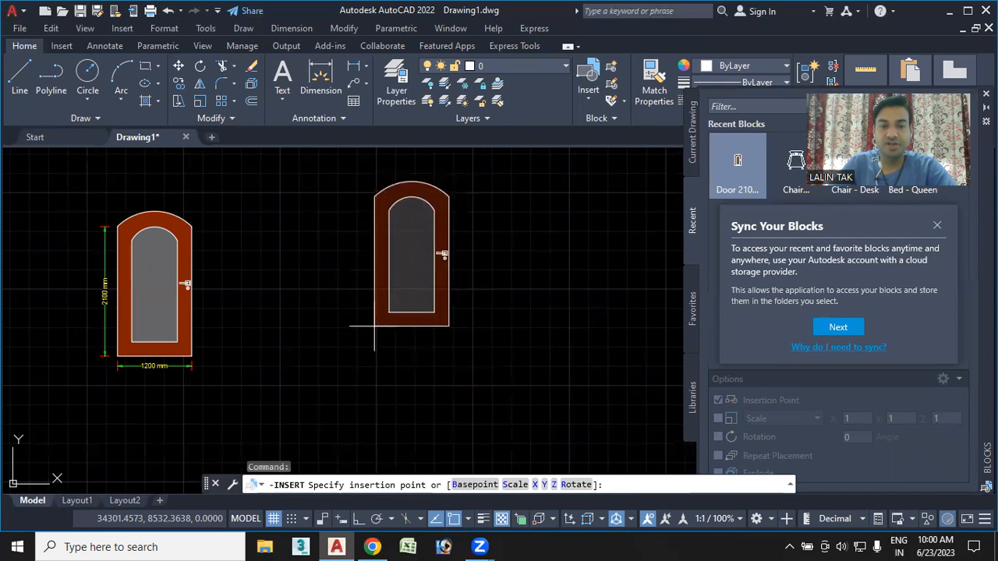
pyautogui.click(375, 329)
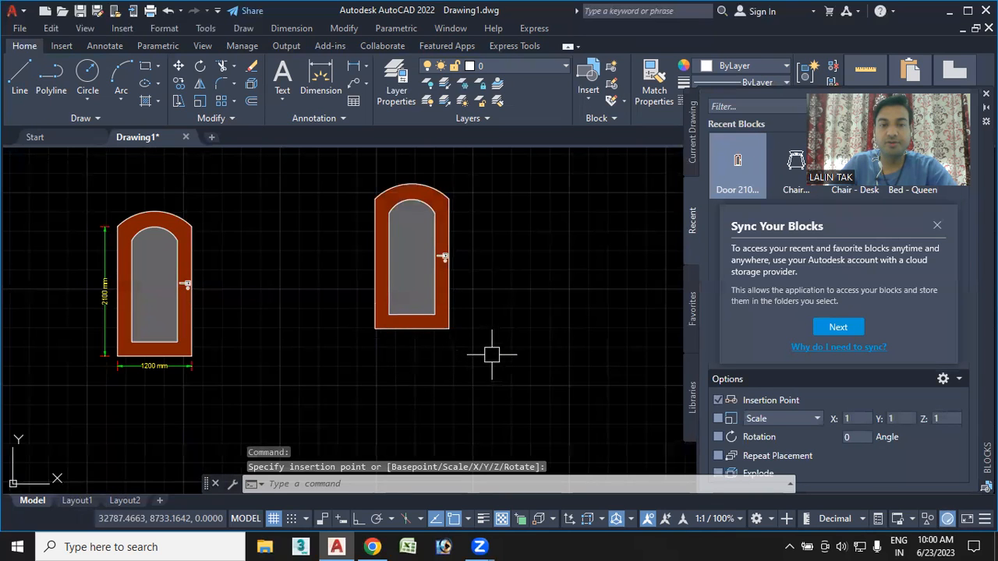
# Examine the inserted door block beside the original dimensioned door, and close the block library.
pyautogui.scroll(-4, 503, 310)
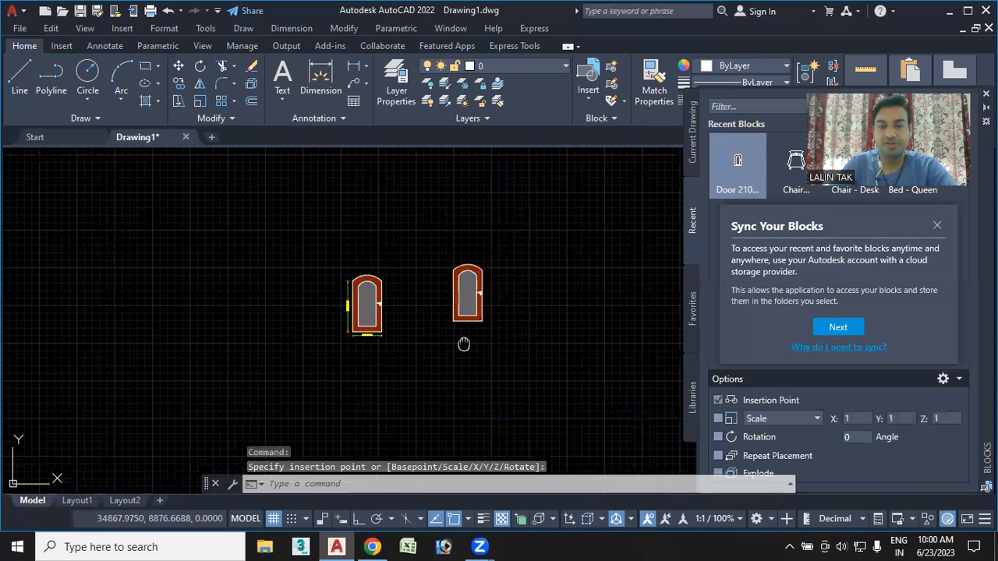
pyautogui.scroll(5, 464, 344)
pyautogui.scroll(-3, 405, 308)
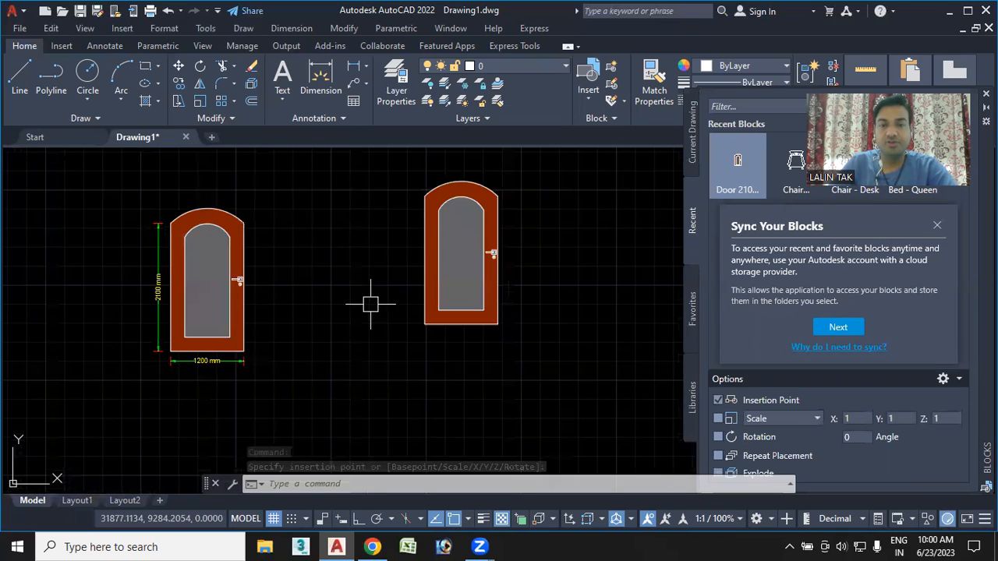
pyautogui.scroll(-2, 326, 369)
pyautogui.moveTo(318, 364); pyautogui.dragTo(374, 350, button='middle')
pyautogui.scroll(2, 366, 347)
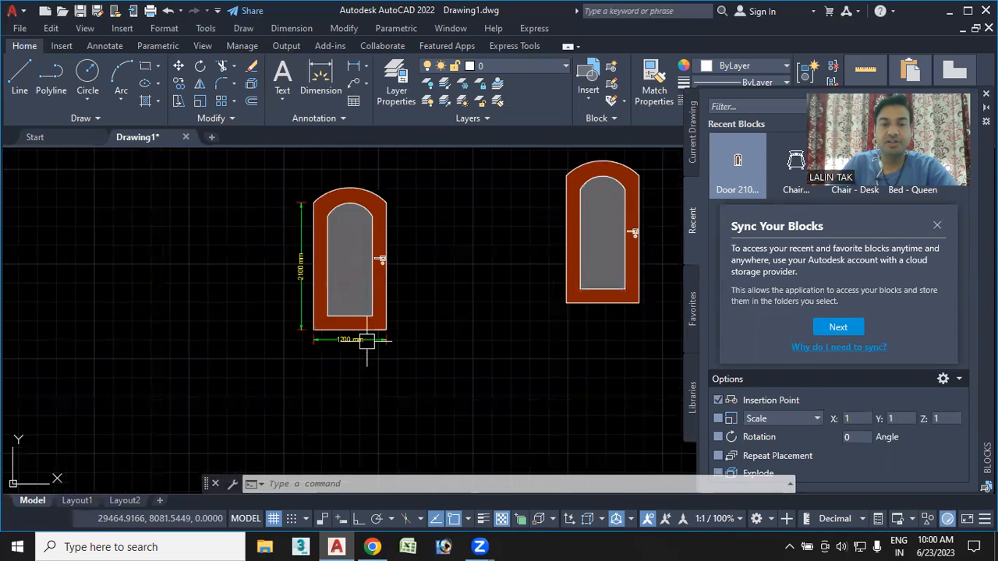
pyautogui.moveTo(507, 296); pyautogui.dragTo(426, 339, button='middle')
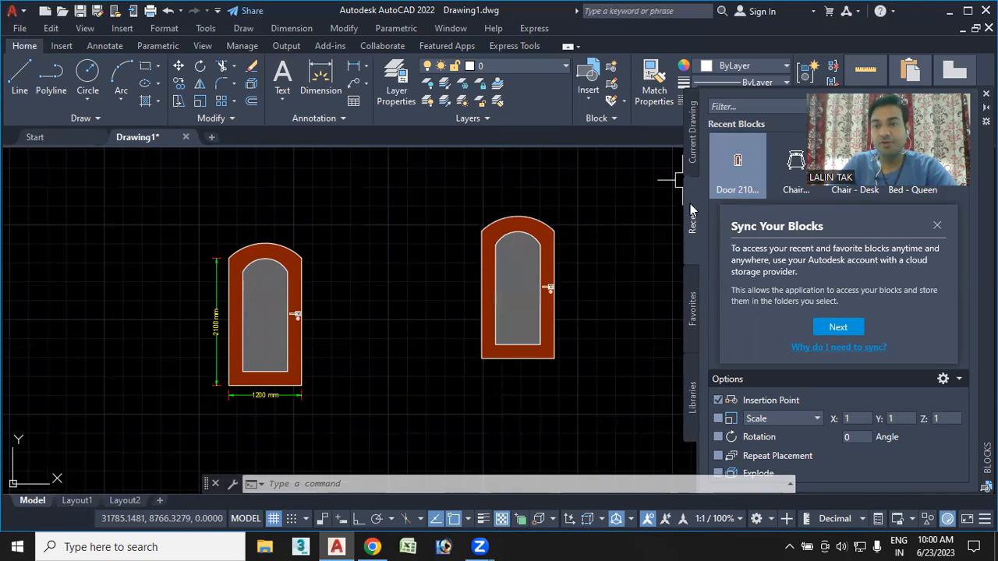
pyautogui.click(986, 94)
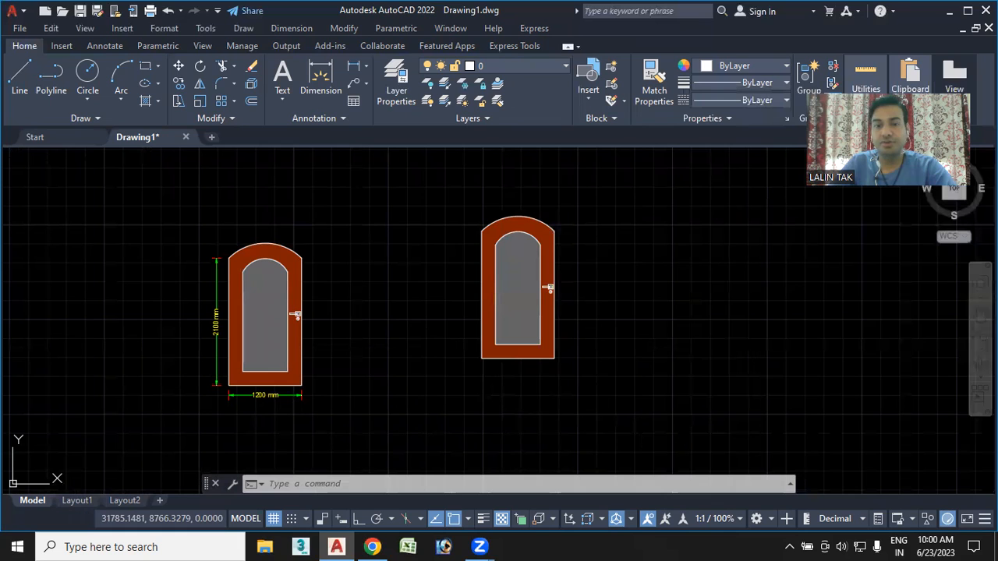
pyautogui.moveTo(348, 275); pyautogui.dragTo(457, 241, button='middle')
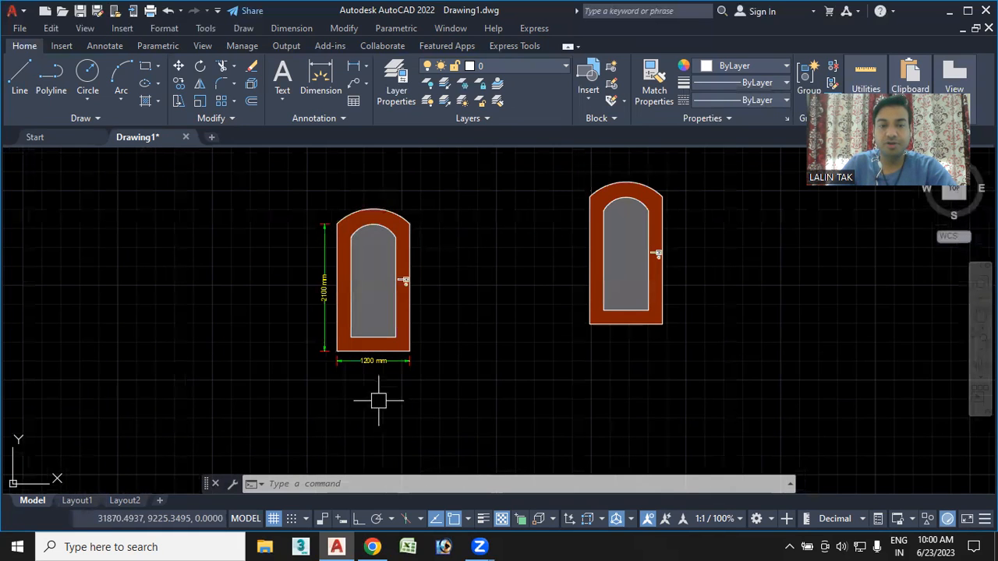
pyautogui.moveTo(490, 350); pyautogui.dragTo(414, 354, button='middle')
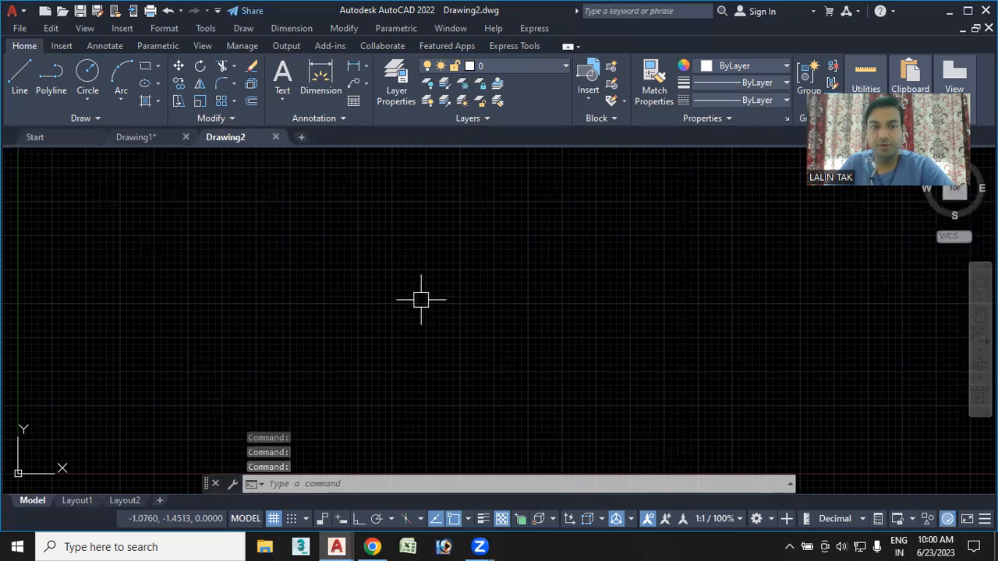
# Return to Drawing1 and start a Write Block export with Objects as its source.
pyautogui.click(153, 136)
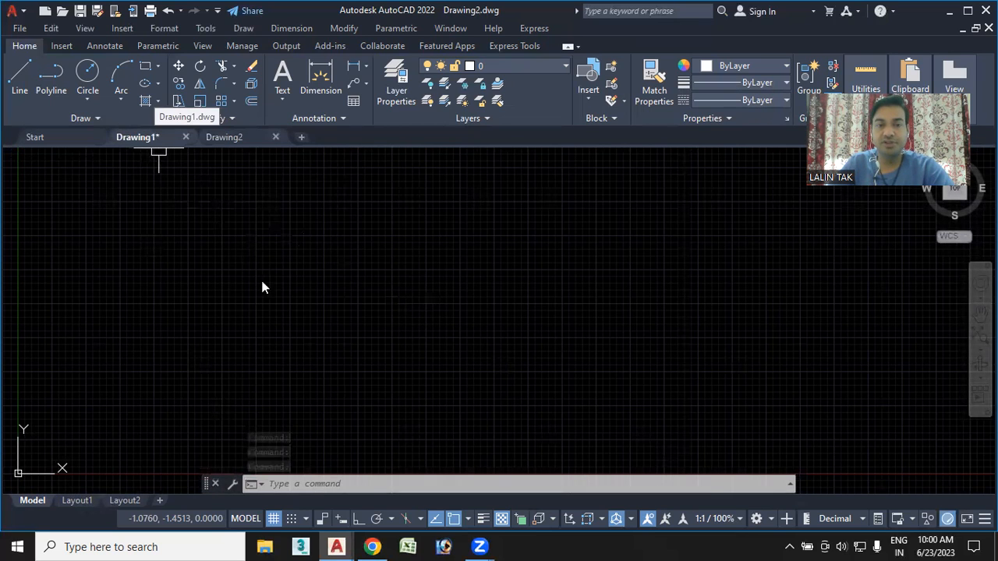
pyautogui.click(361, 486)
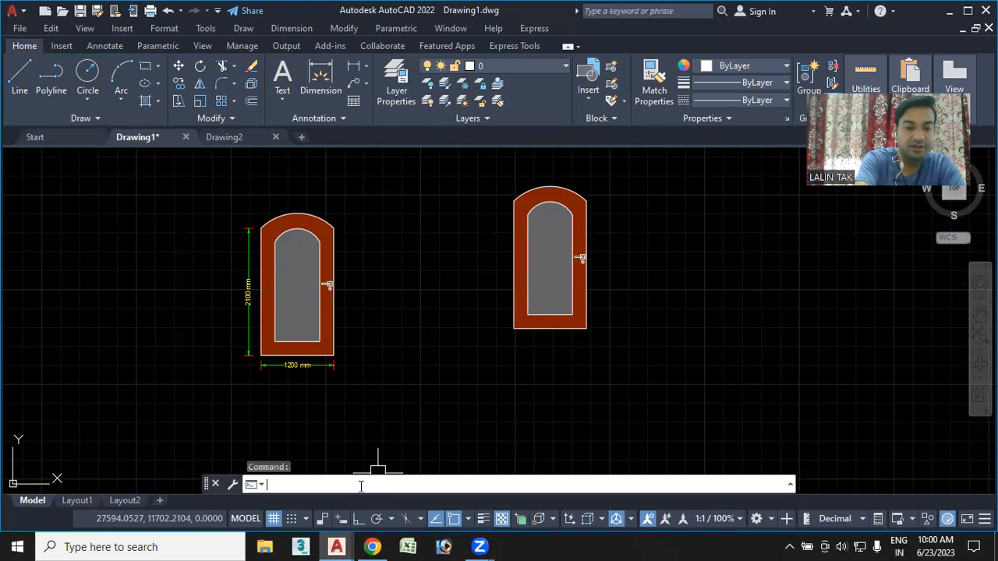
pyautogui.hotkey('shift', 'w')
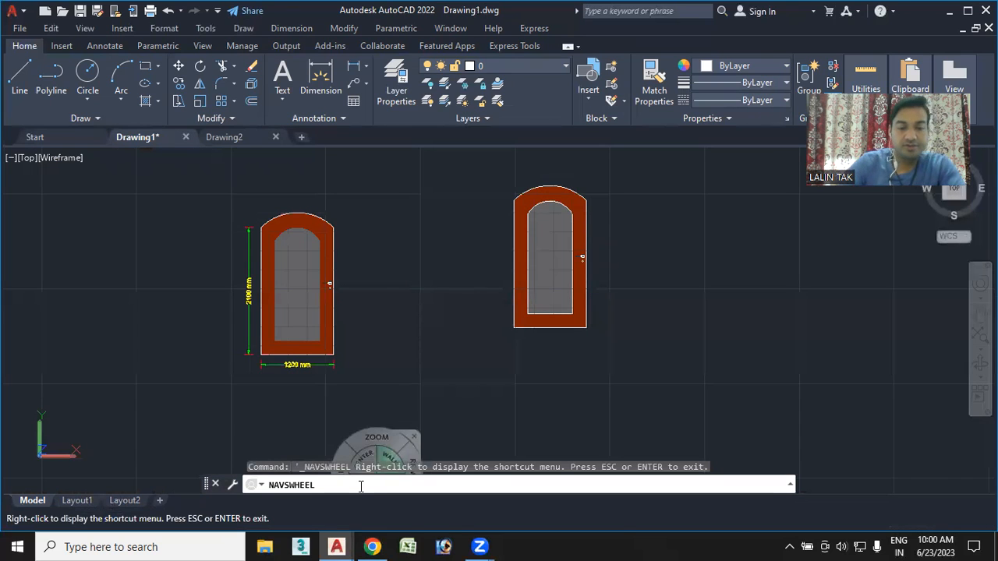
pyautogui.press('Escape')
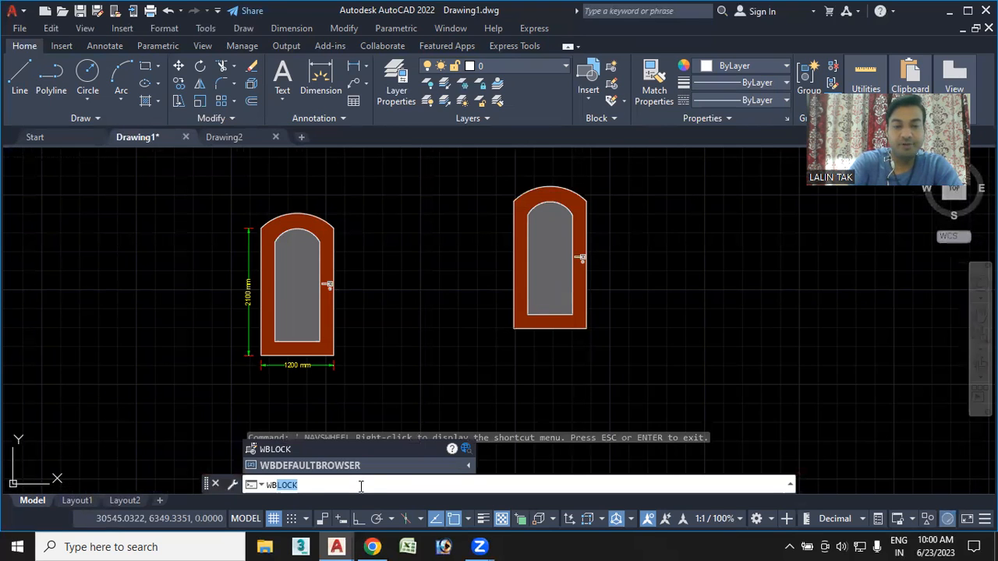
pyautogui.press('Return')
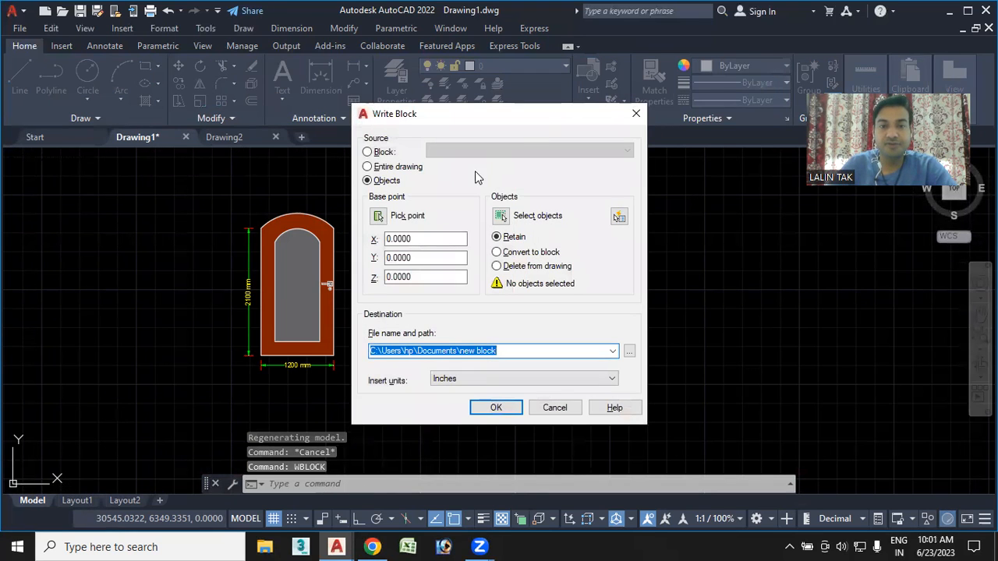
pyautogui.click(367, 152)
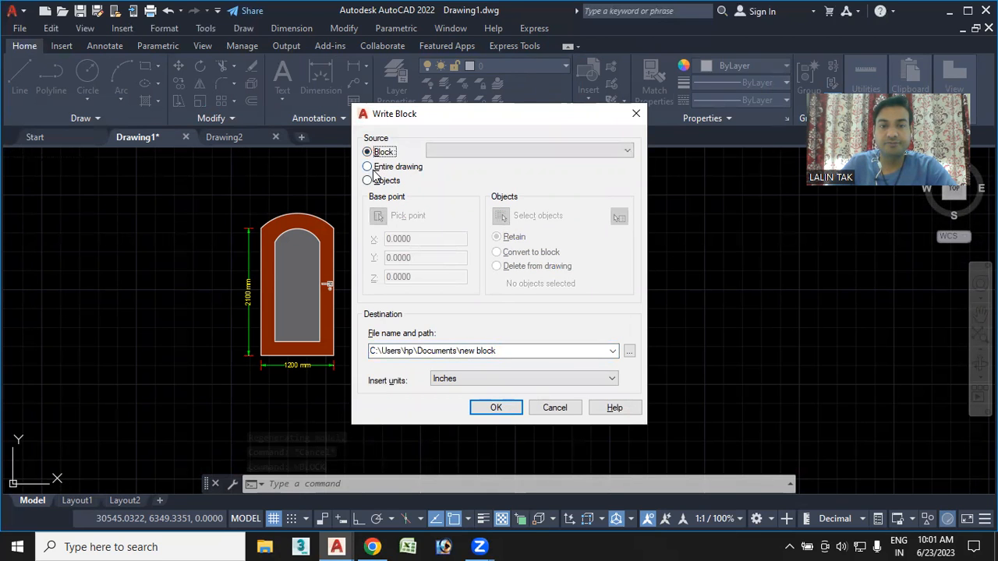
pyautogui.click(367, 180)
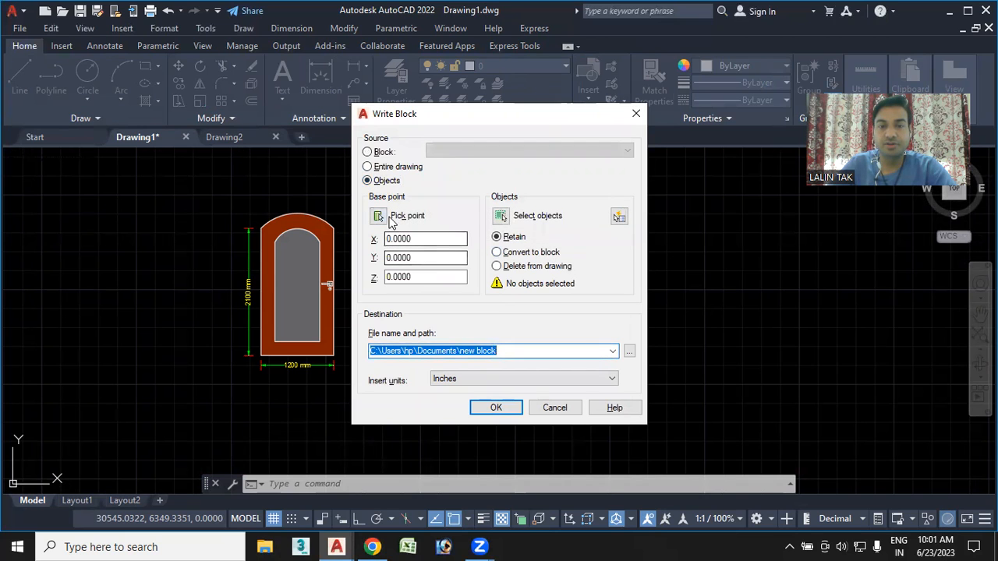
# Select the inserted door as the object to export and set its lower-left corner as the base point.
pyautogui.click(501, 217)
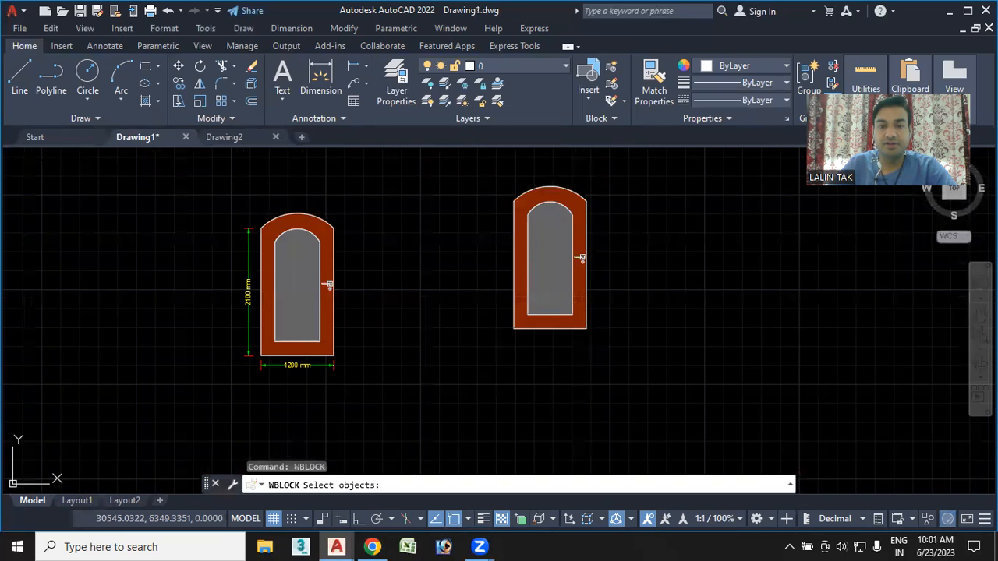
pyautogui.click(473, 169)
pyautogui.click(637, 375)
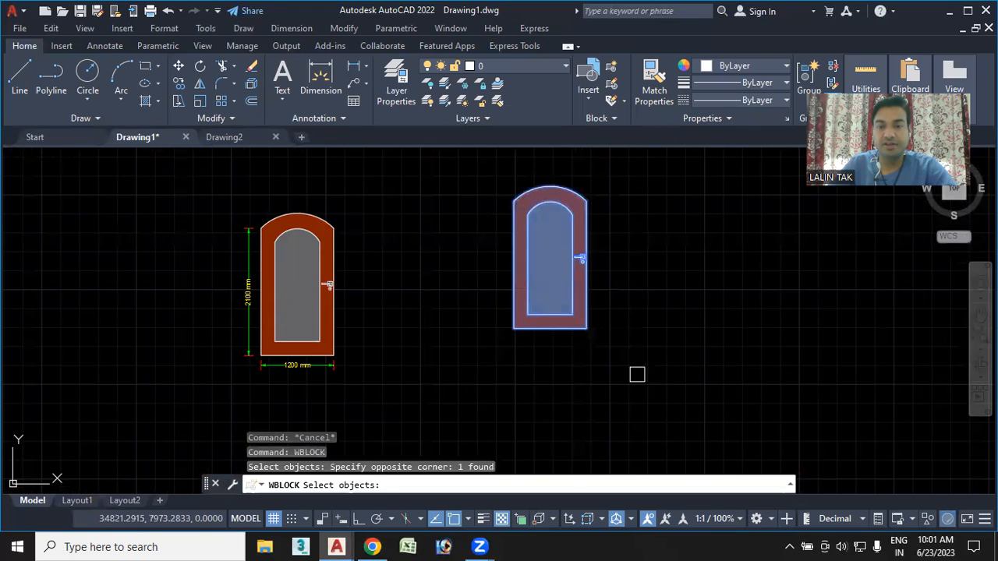
pyautogui.press('Return')
pyautogui.press('Return')
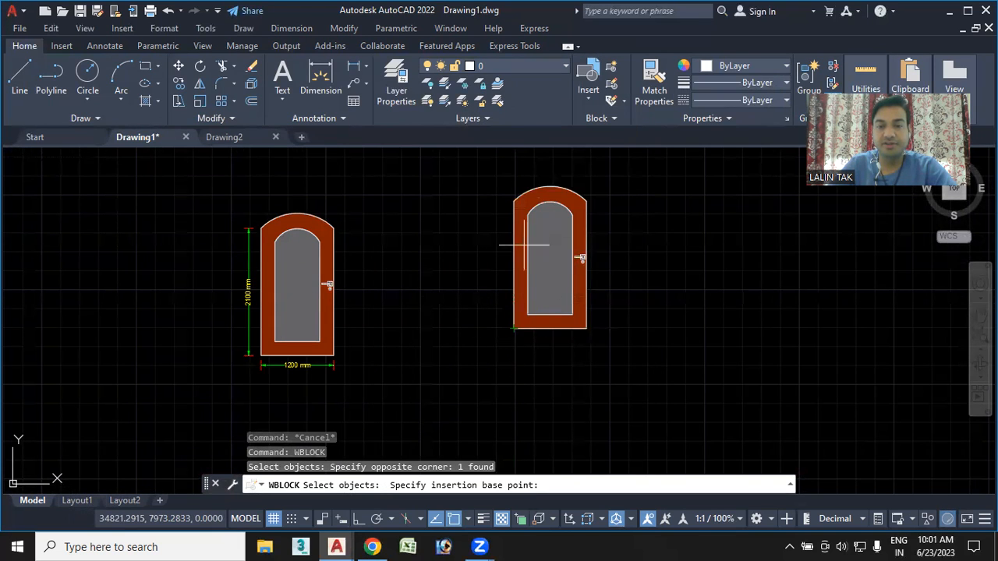
pyautogui.click(514, 328)
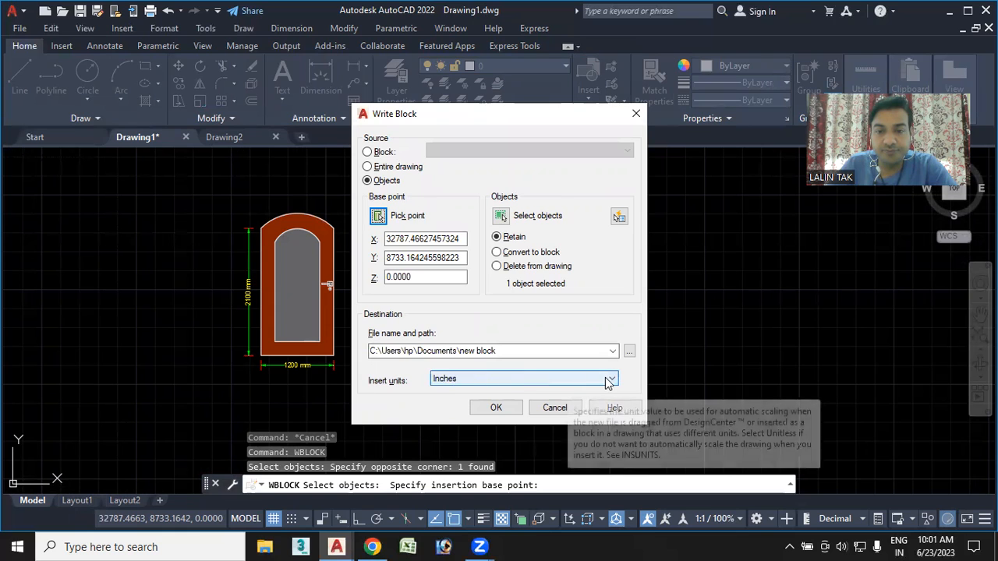
# Set the export destination to door.dwg on the Desktop and write the block to that file.
pyautogui.click(384, 351)
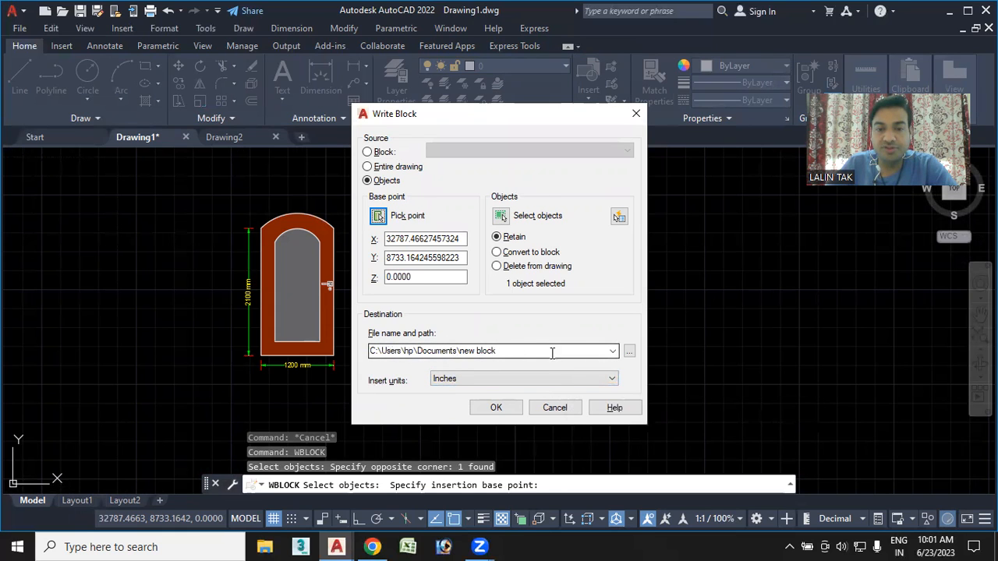
pyautogui.click(628, 351)
pyautogui.click(306, 236)
pyautogui.click(428, 410)
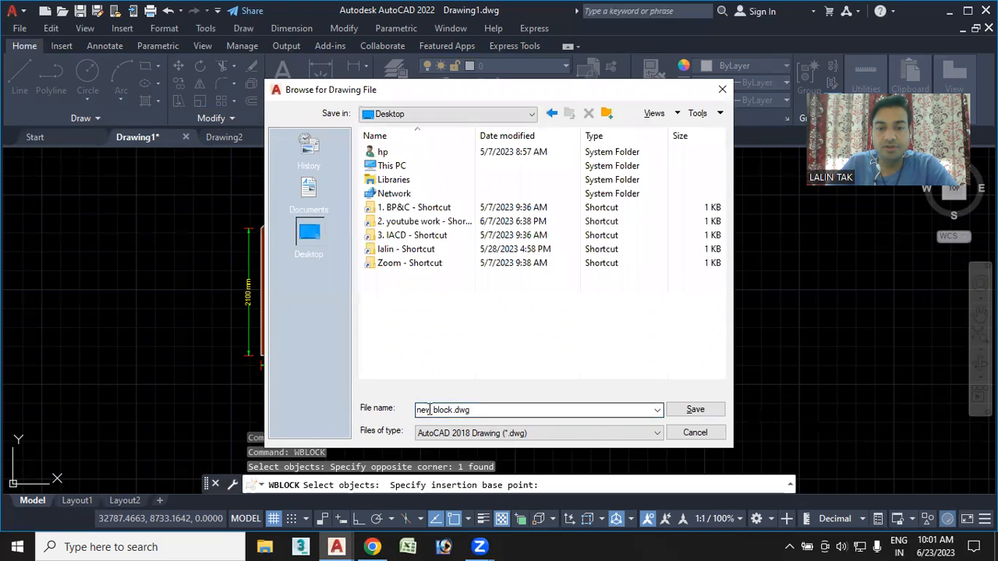
pyautogui.doubleClick(450, 411)
pyautogui.click(453, 412)
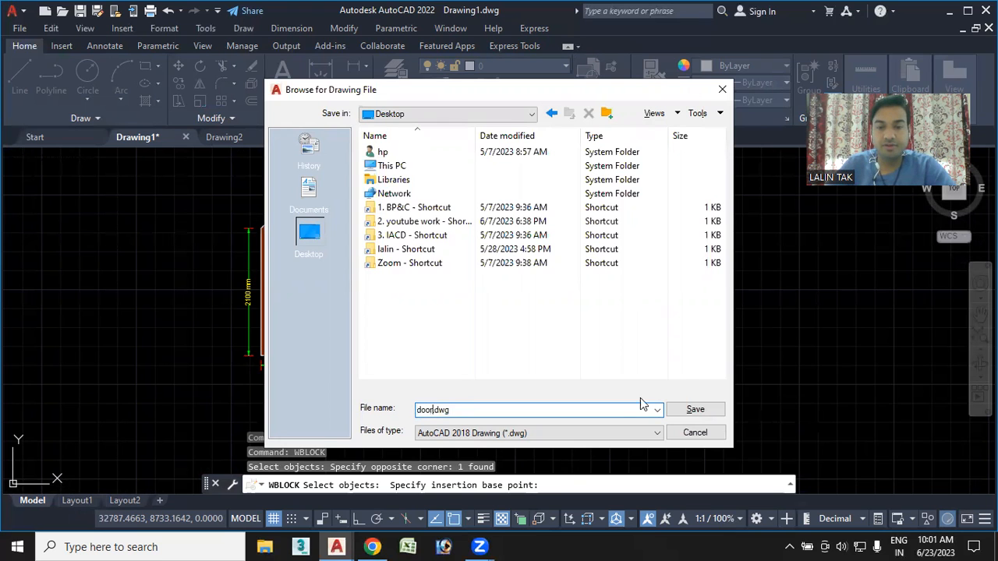
pyautogui.click(693, 408)
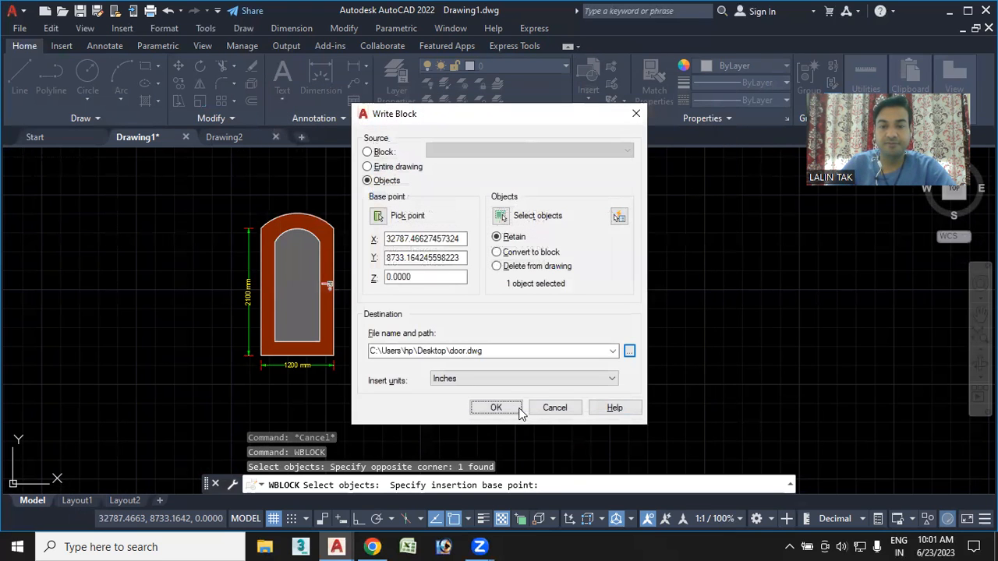
pyautogui.click(496, 408)
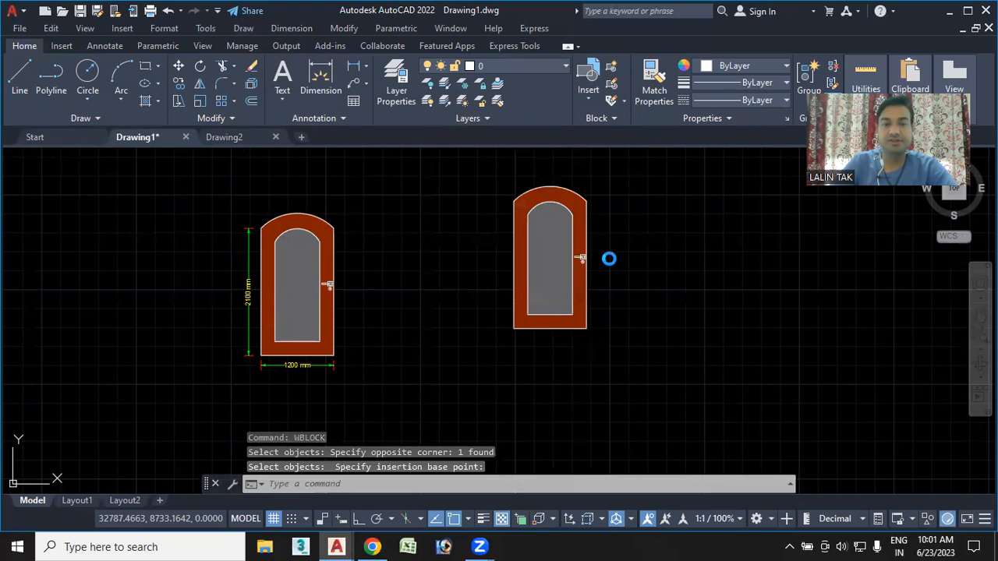
# Switch to the blank Drawing2 and start the Insert command to bring up the available blocks.
pyautogui.click(225, 137)
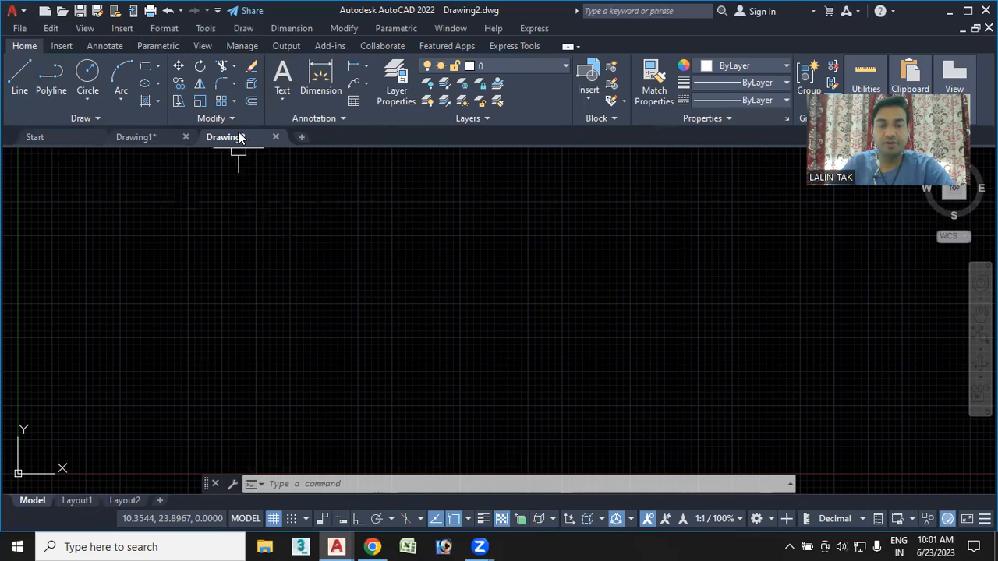
pyautogui.click(317, 481)
pyautogui.write('l')
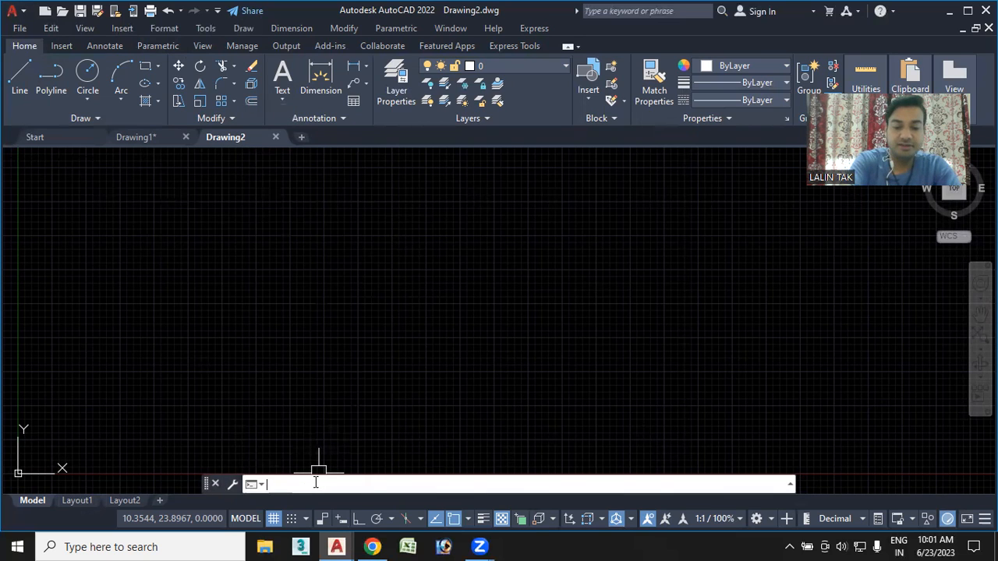
pyautogui.press('Return')
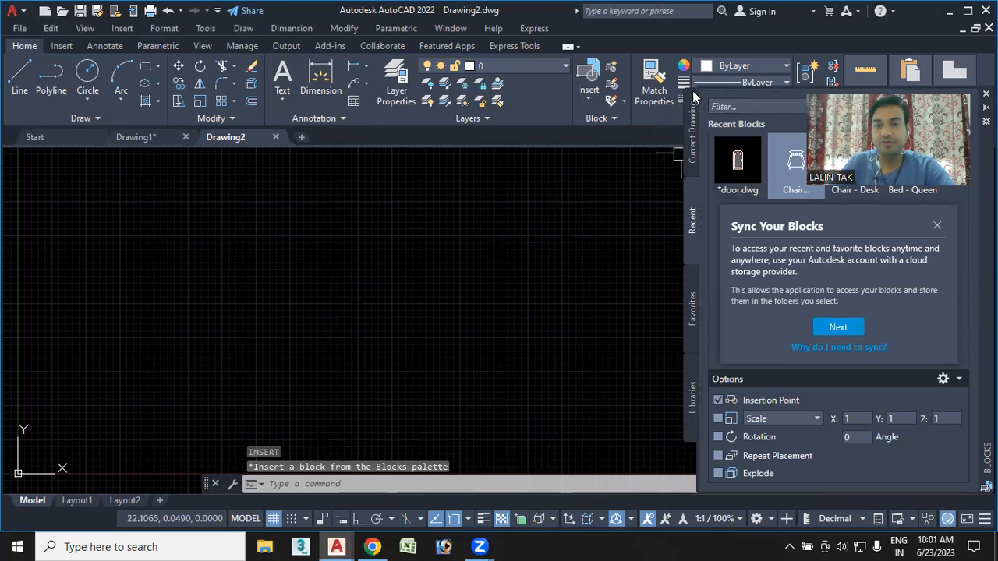
# Review the current drawing's blocks and the recently used blocks, and dismiss the Sync Your Blocks notice.
pyautogui.click(691, 141)
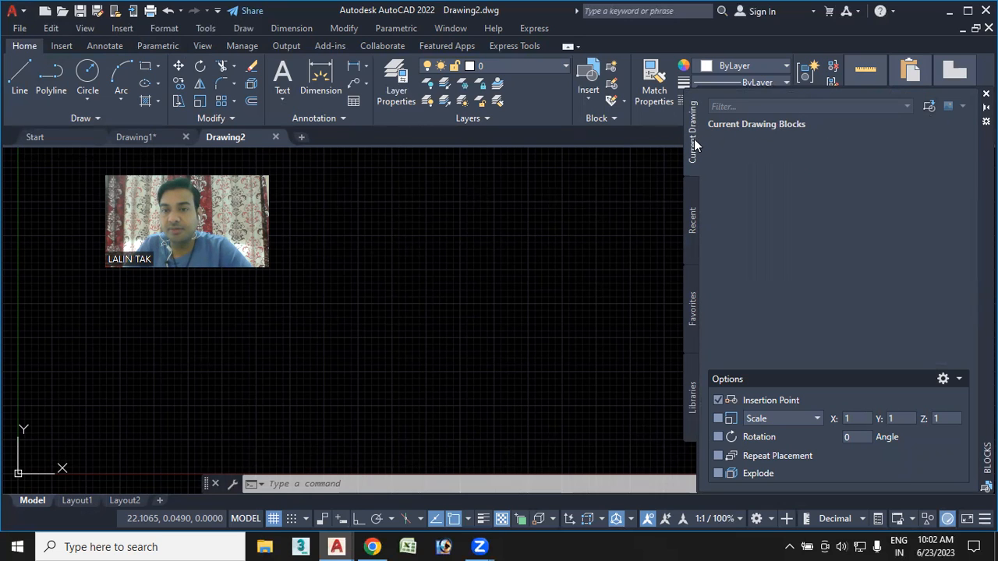
pyautogui.click(692, 222)
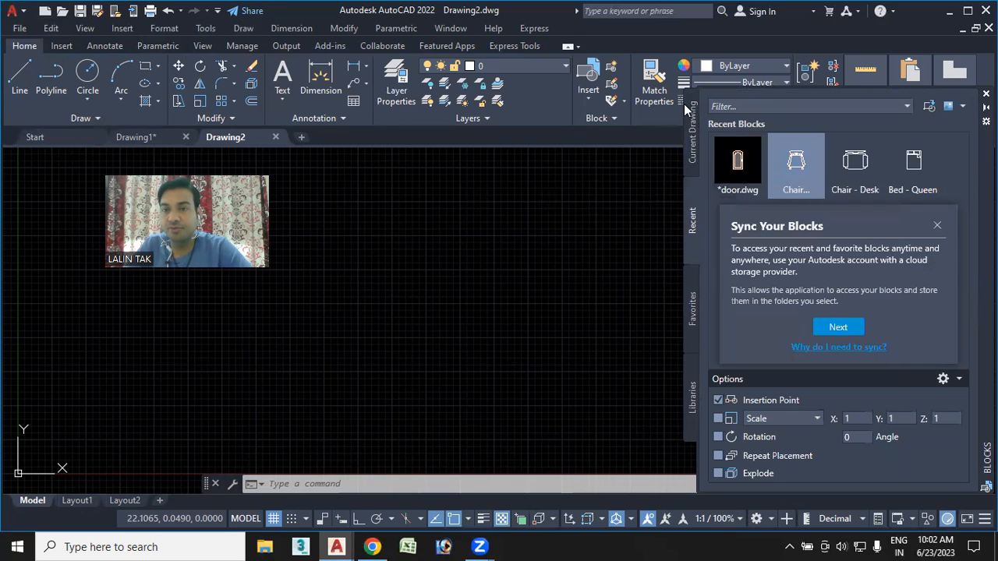
pyautogui.click(761, 107)
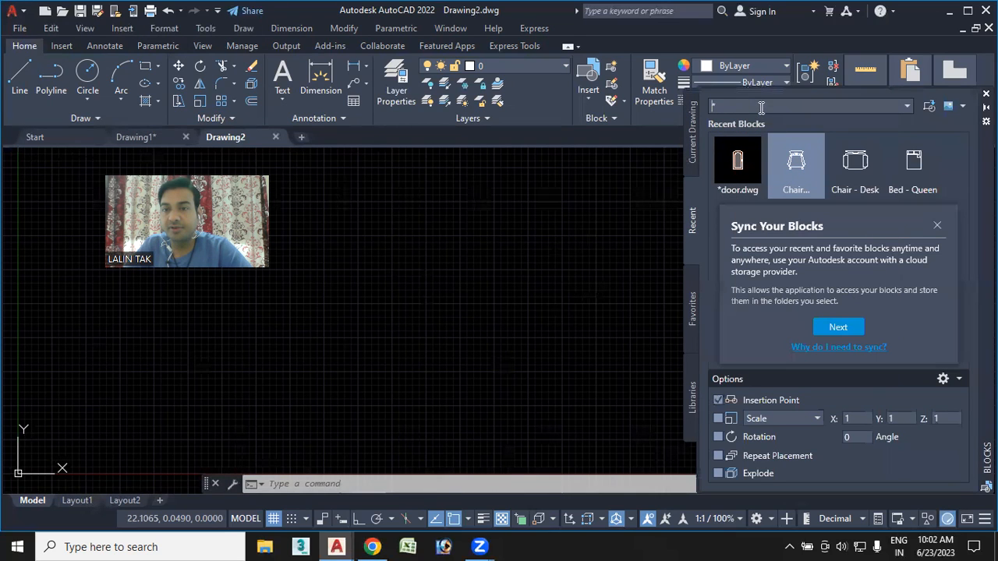
pyautogui.click(909, 104)
pyautogui.click(908, 105)
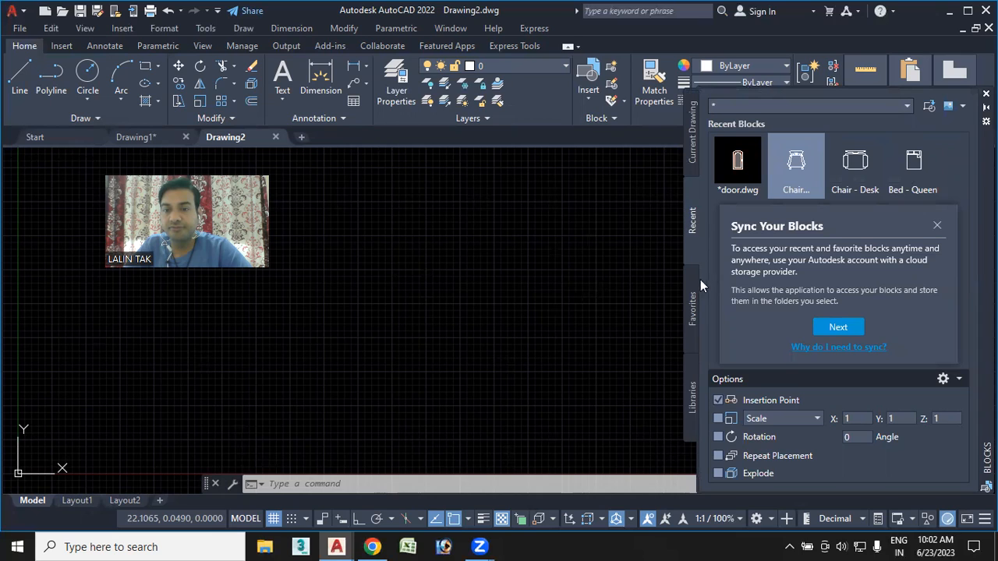
pyautogui.click(937, 227)
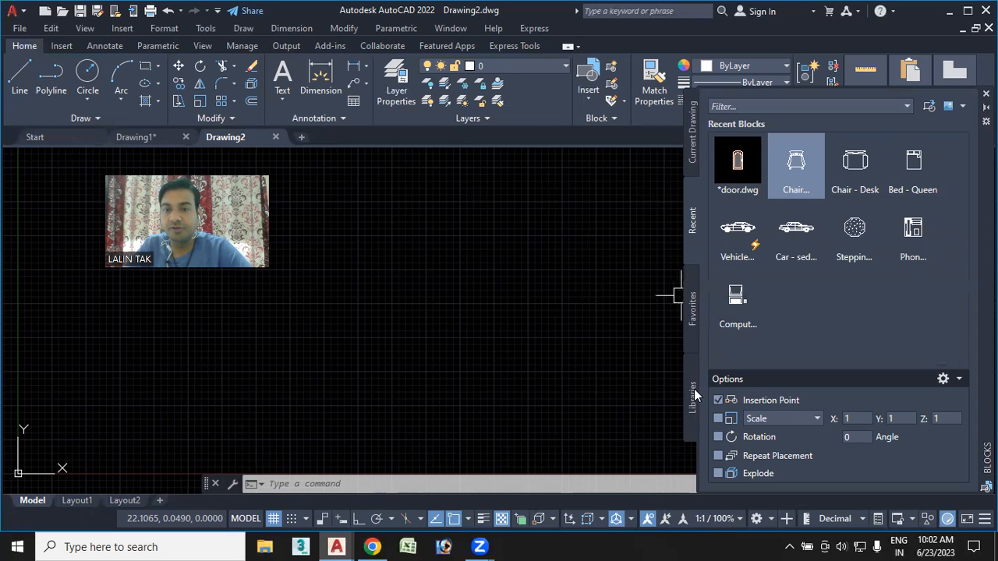
pyautogui.click(694, 140)
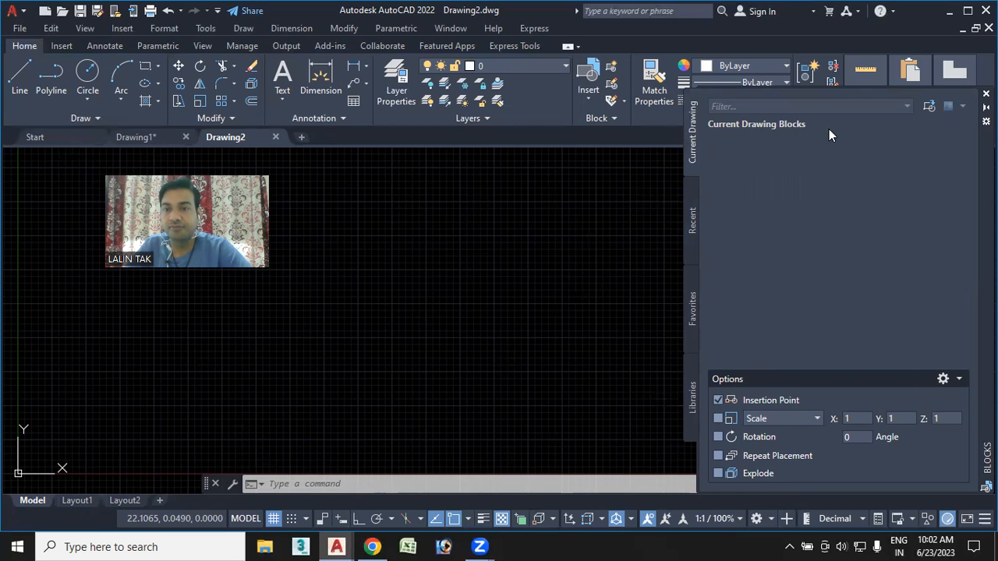
pyautogui.click(693, 140)
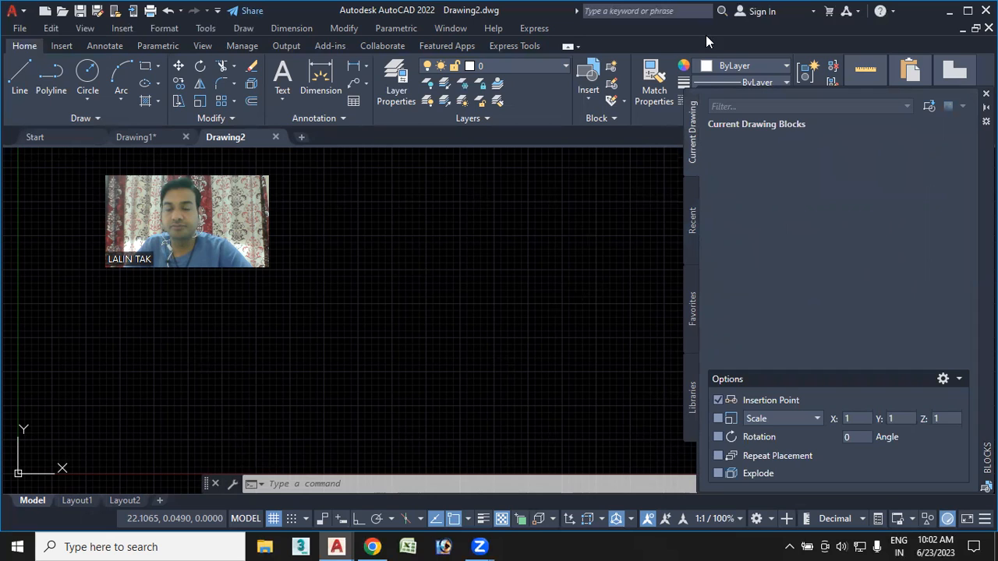
pyautogui.moveTo(480, 545)
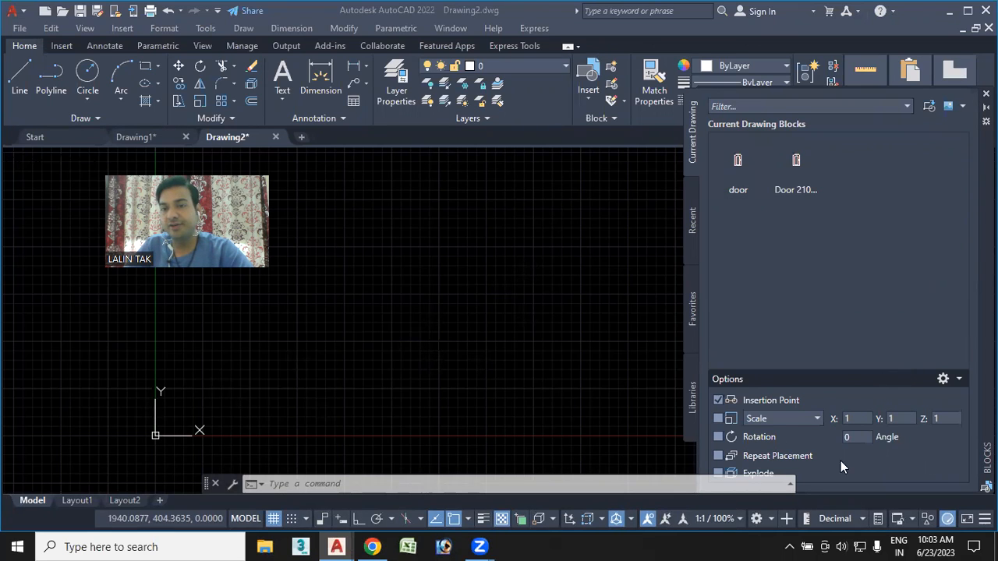
# Insert the door file from the Desktop as a block in the empty area of Drawing2 and close the block browser.
pyautogui.click(929, 108)
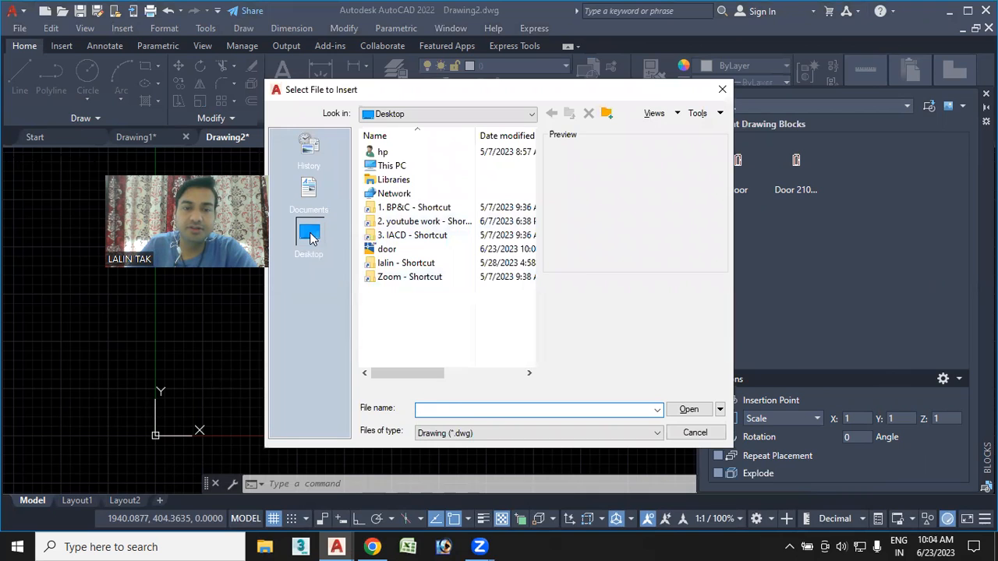
pyautogui.click(388, 250)
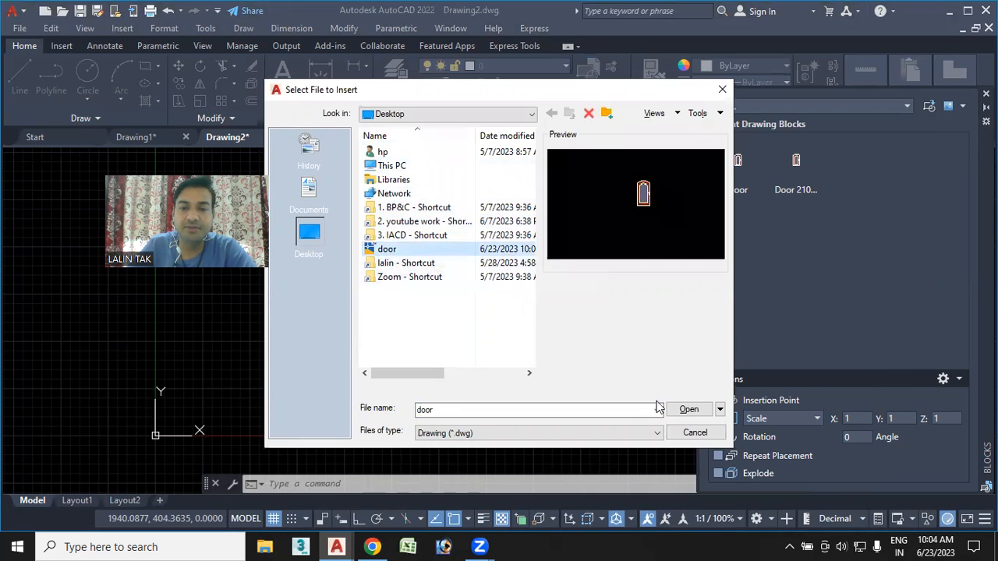
pyautogui.click(686, 410)
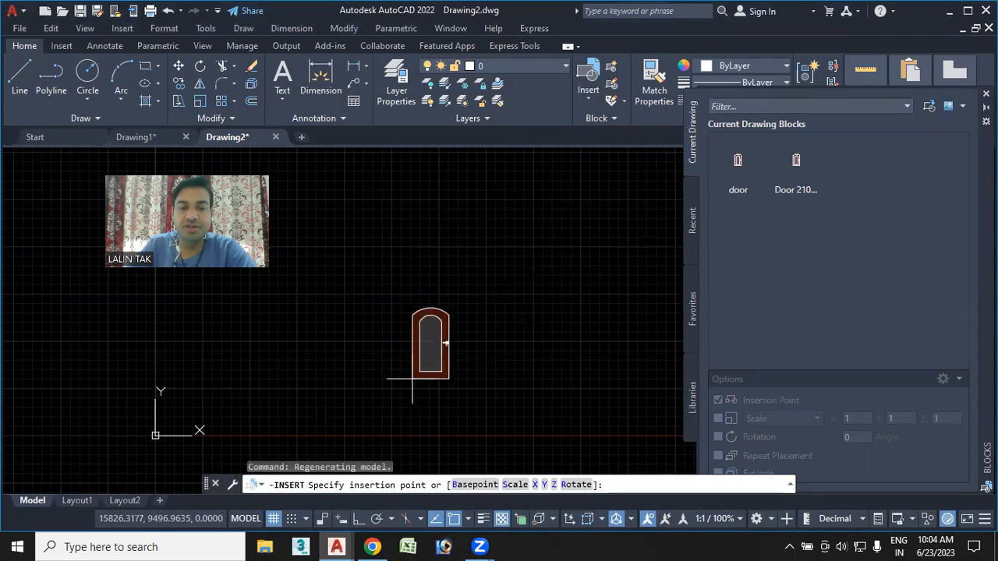
pyautogui.click(407, 293)
pyautogui.scroll(5, 431, 256)
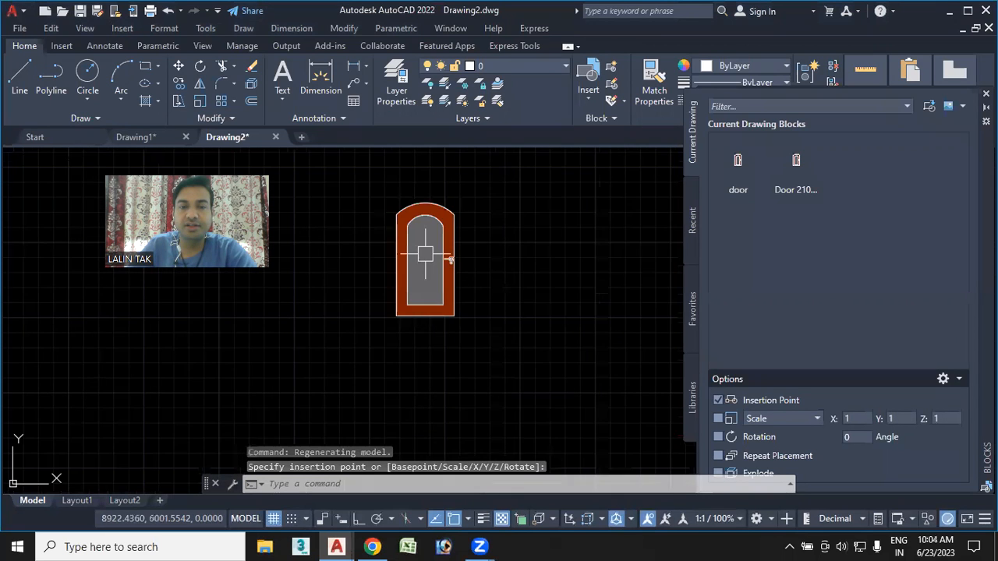
pyautogui.scroll(-3, 491, 284)
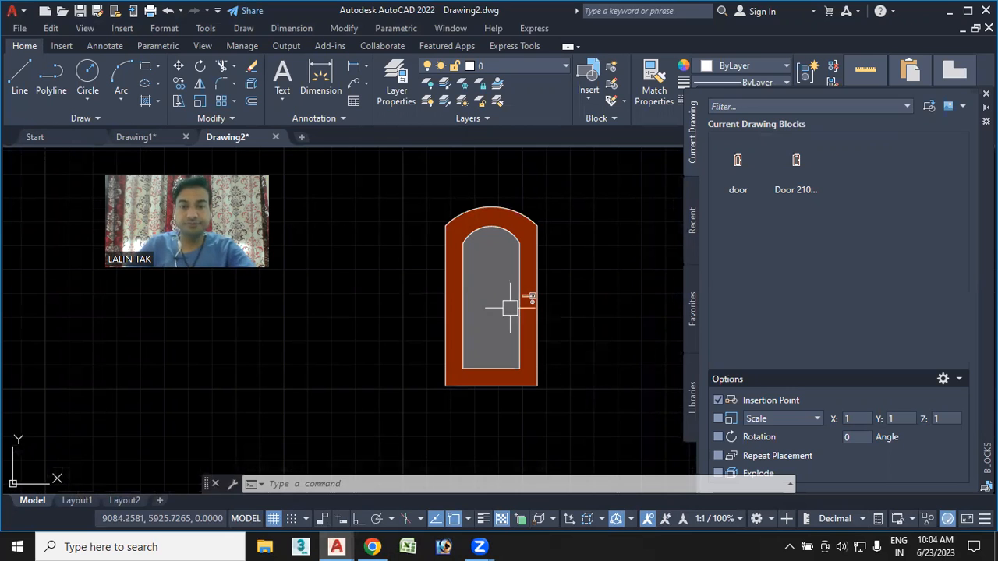
pyautogui.scroll(-4, 520, 303)
pyautogui.moveTo(533, 316); pyautogui.dragTo(368, 391, button='middle')
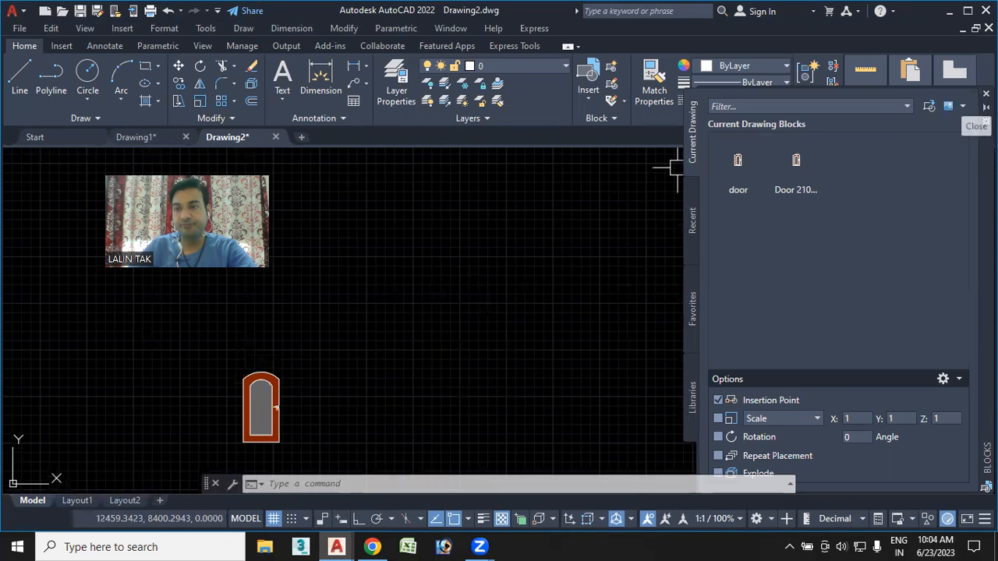
pyautogui.click(986, 93)
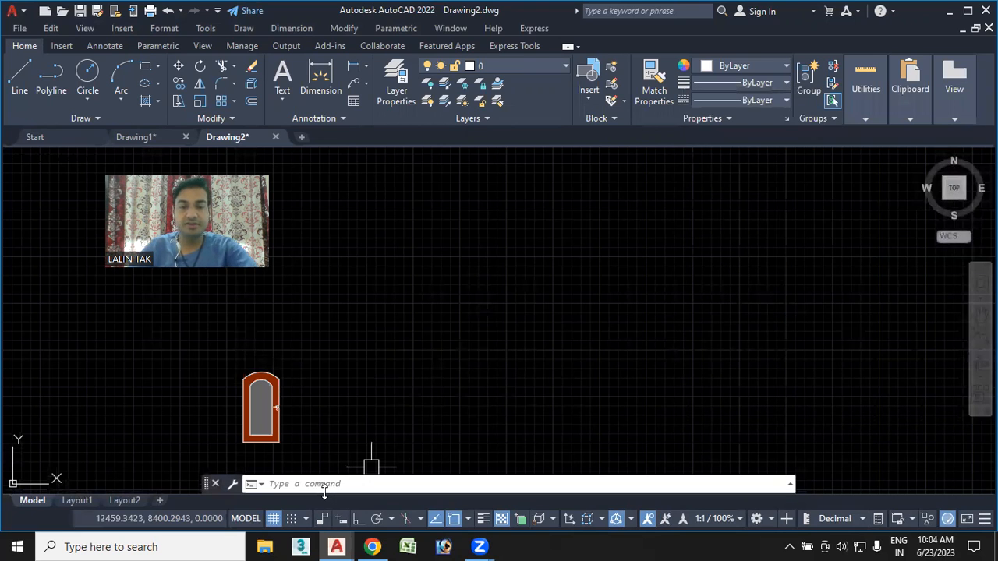
# Insert a Standard-style table with 5 columns and 5 data rows in the empty space beyond the door, leaving its title blank.
pyautogui.moveTo(350, 461); pyautogui.dragTo(325, 410, button='middle')
pyautogui.click(328, 485)
pyautogui.write('table')
pyautogui.press('Return')
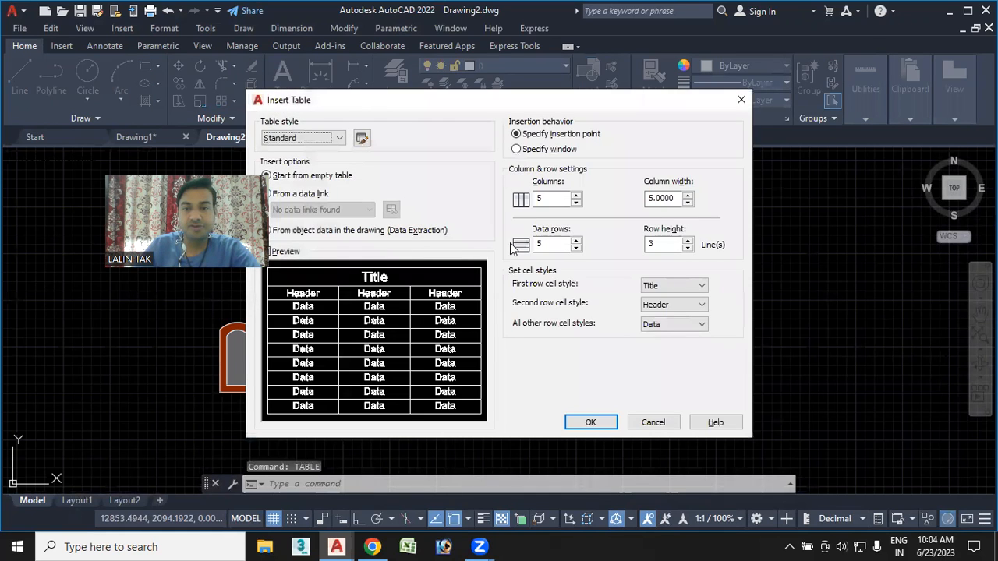
pyautogui.click(590, 425)
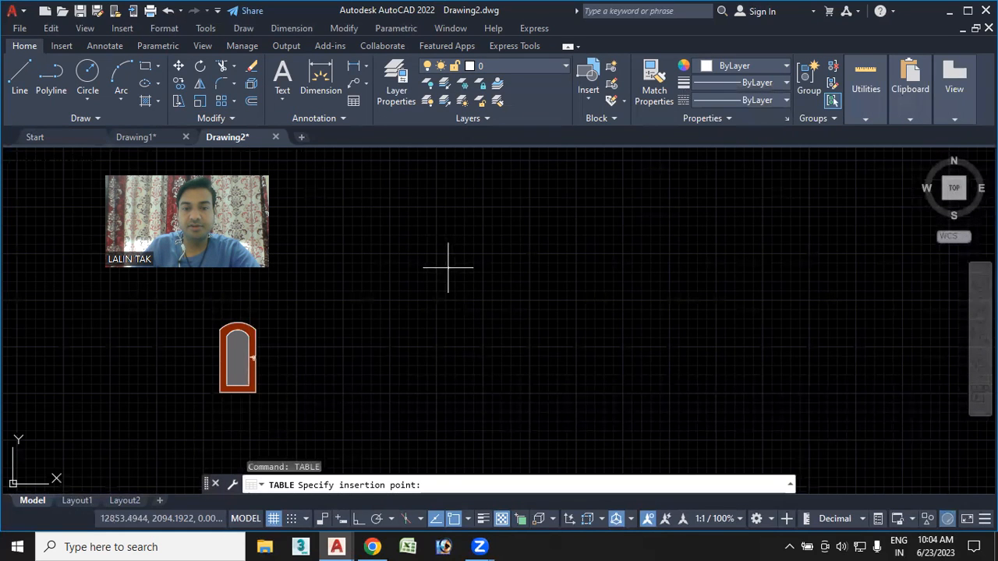
pyautogui.click(428, 263)
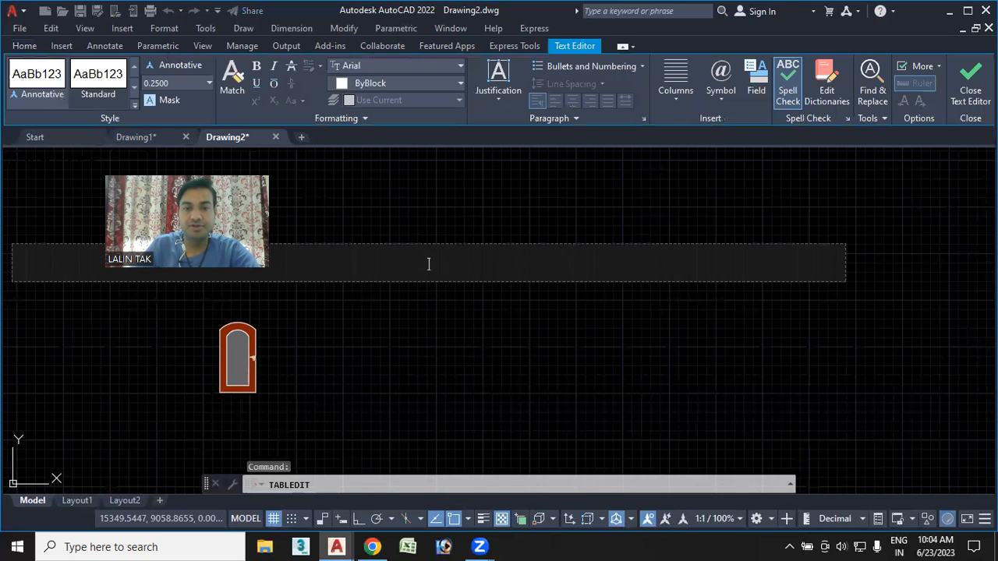
pyautogui.click(432, 310)
# Use TINSERT to place the door block in table cell A4 with AutoFit, rotation angle 0 and Top Left alignment.
pyautogui.scroll(6, 427, 269)
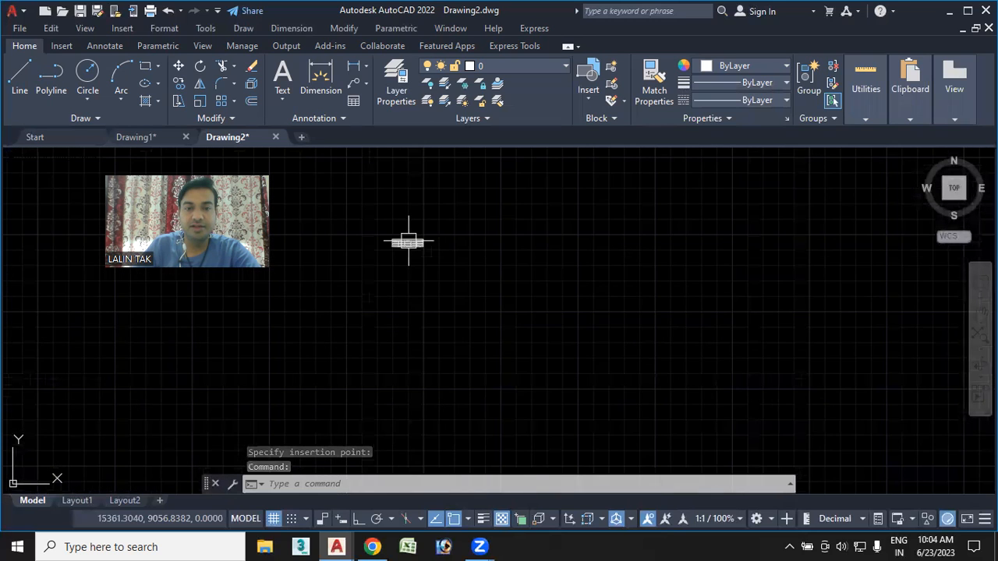
pyautogui.scroll(5, 390, 252)
pyautogui.scroll(4, 298, 269)
pyautogui.moveTo(299, 269); pyautogui.dragTo(511, 294, button='middle')
pyautogui.scroll(-2, 512, 295)
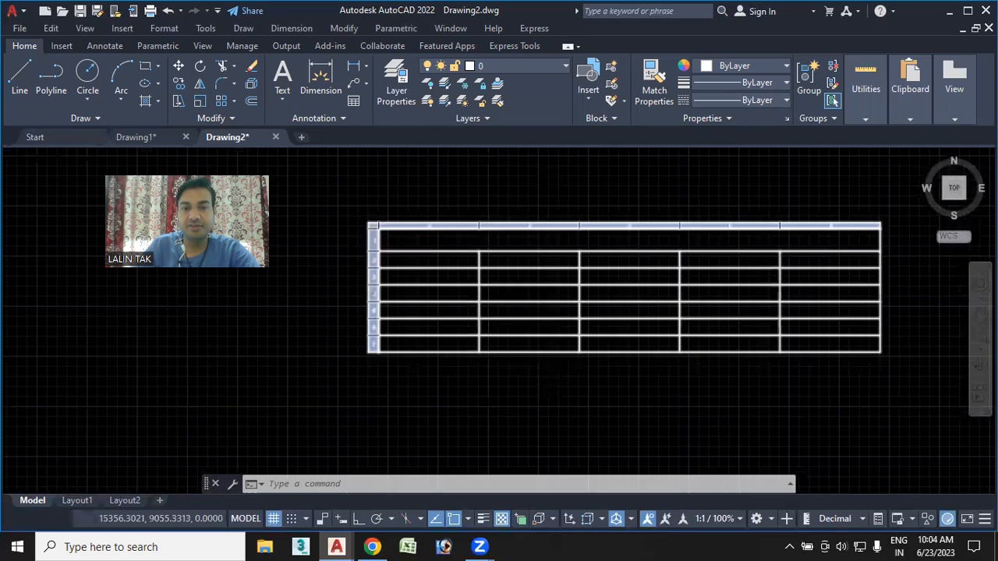
pyautogui.moveTo(452, 268); pyautogui.dragTo(459, 268, button='middle')
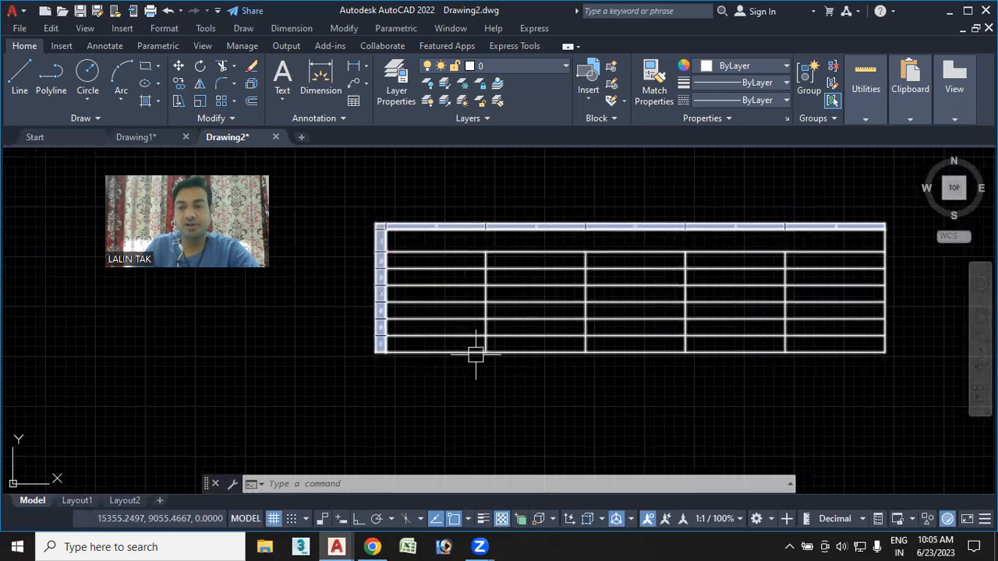
pyautogui.click(380, 485)
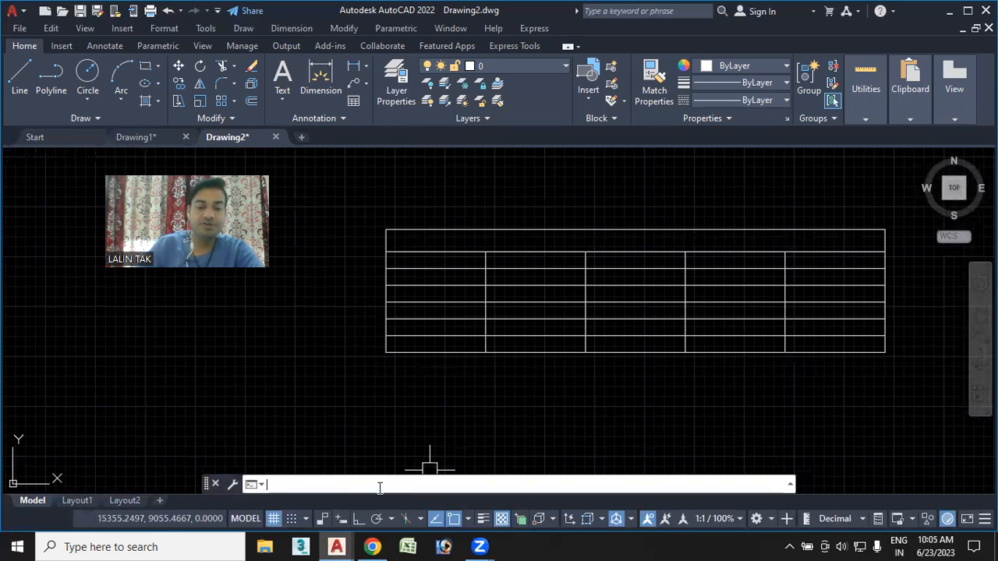
pyautogui.write('TI')
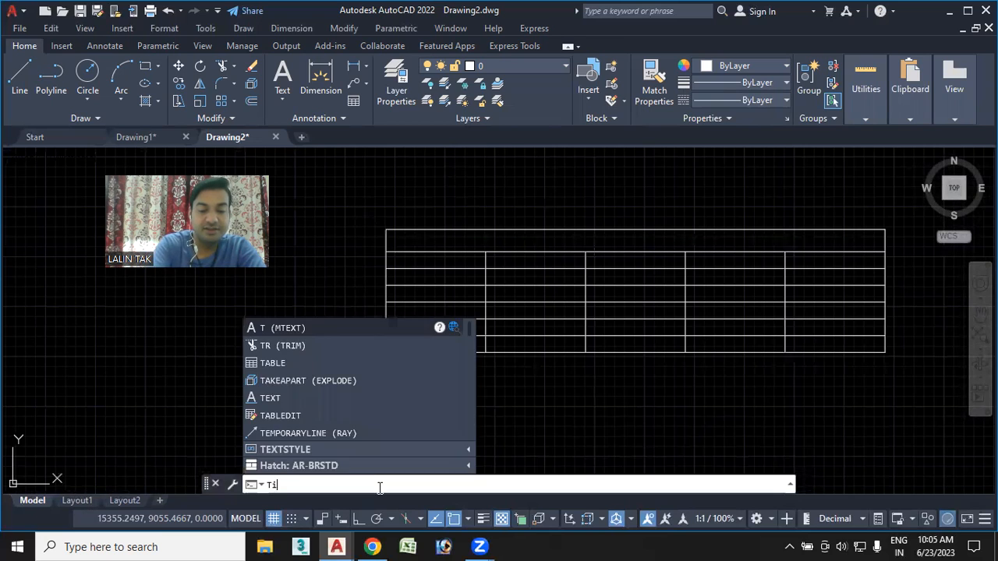
pyautogui.write('NSERT')
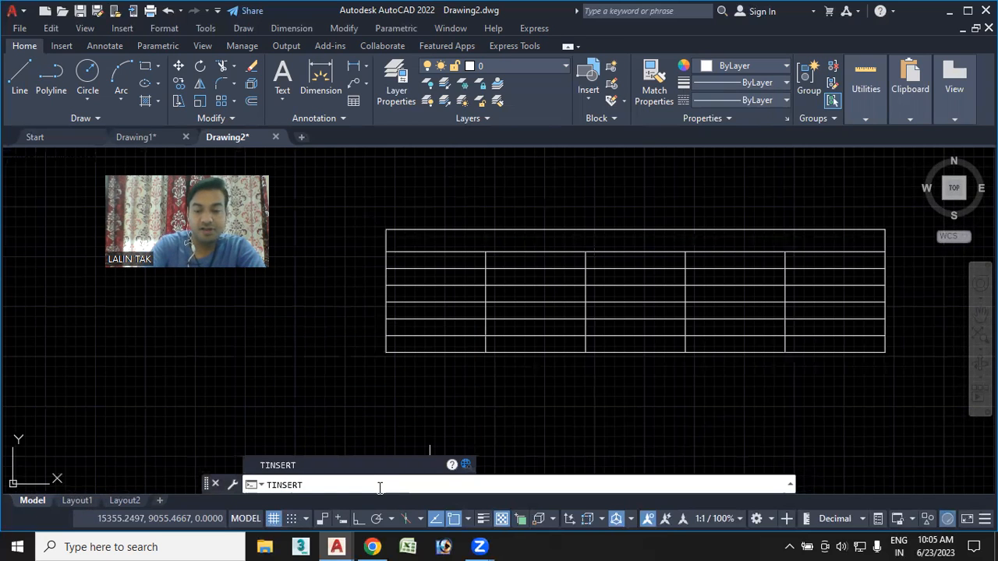
pyautogui.press('Return')
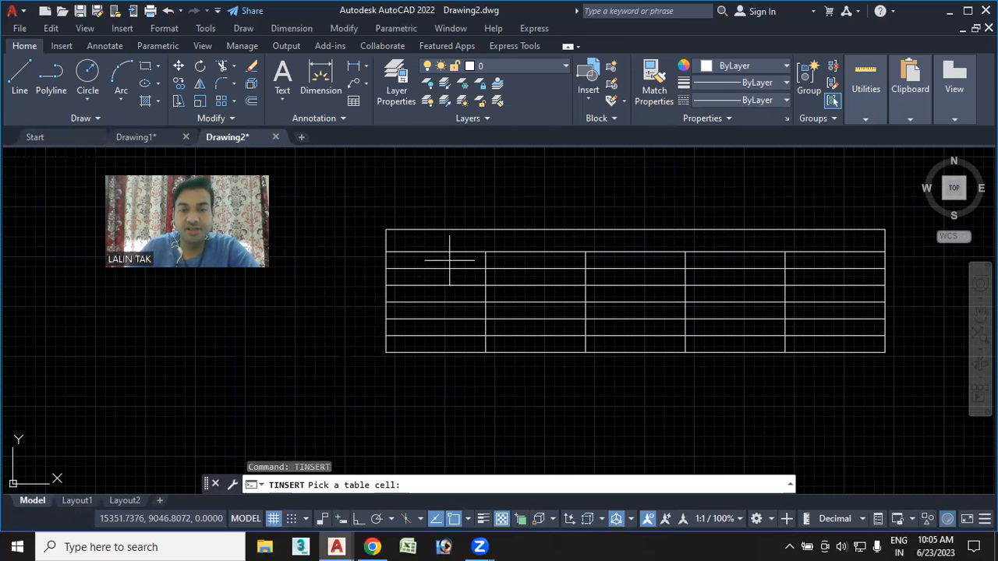
pyautogui.scroll(2, 457, 304)
pyautogui.click(446, 294)
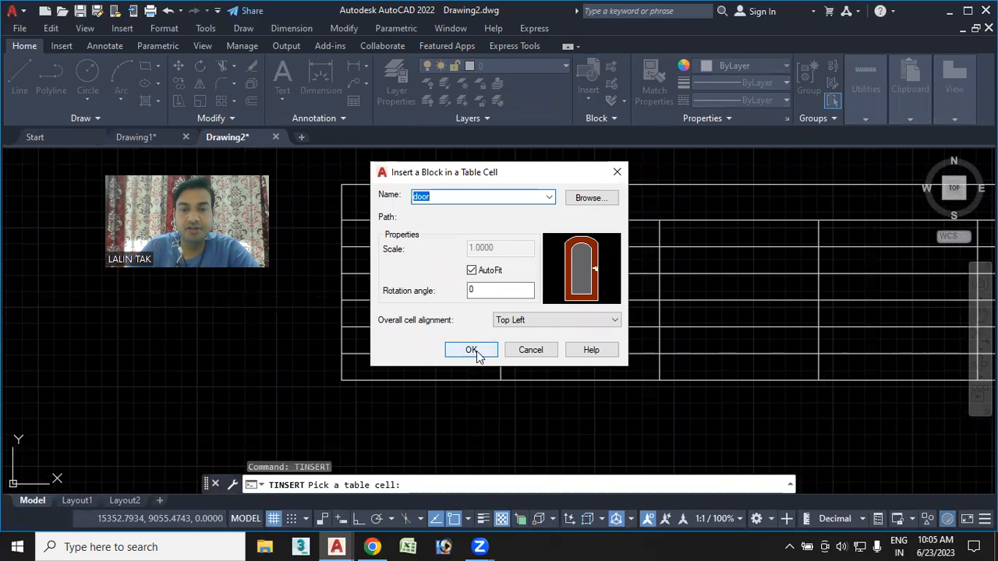
pyautogui.click(470, 350)
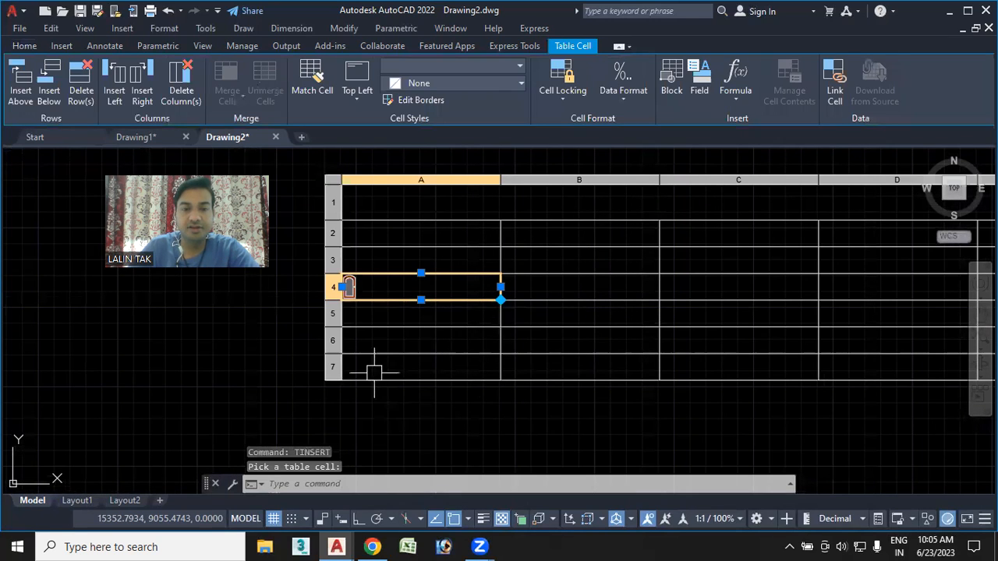
# Try Top Center alignment on cell A4 holding the door block, and settle on Middle Center.
pyautogui.scroll(4, 354, 313)
pyautogui.moveTo(433, 329); pyautogui.dragTo(392, 332, button='middle')
pyautogui.moveTo(454, 322); pyautogui.dragTo(566, 326, button='middle')
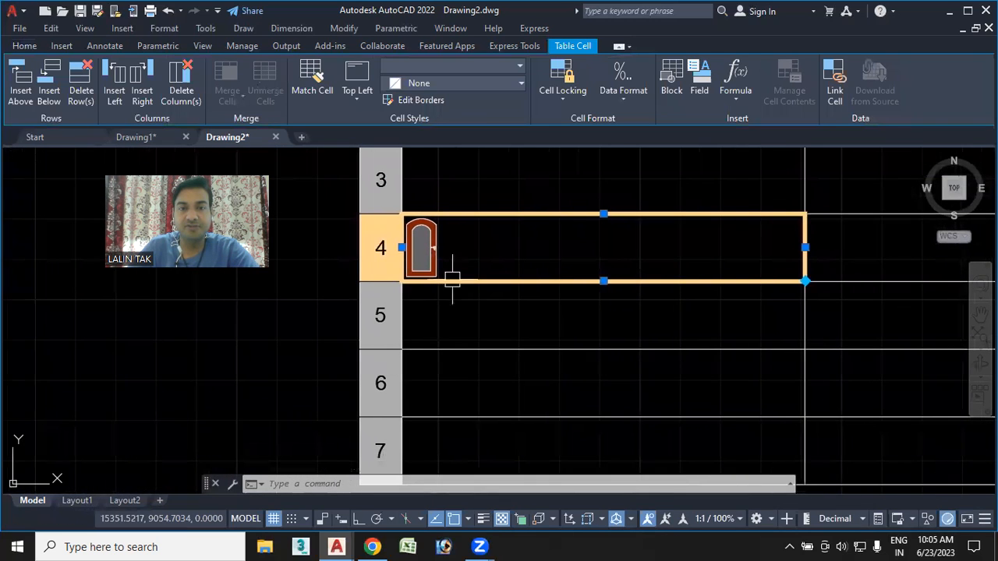
pyautogui.click(359, 93)
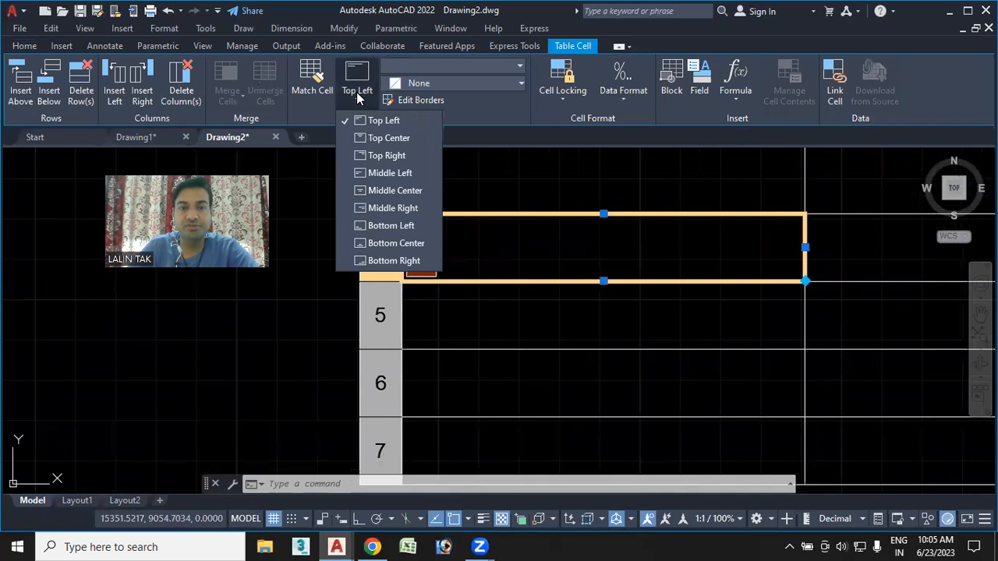
pyautogui.click(391, 139)
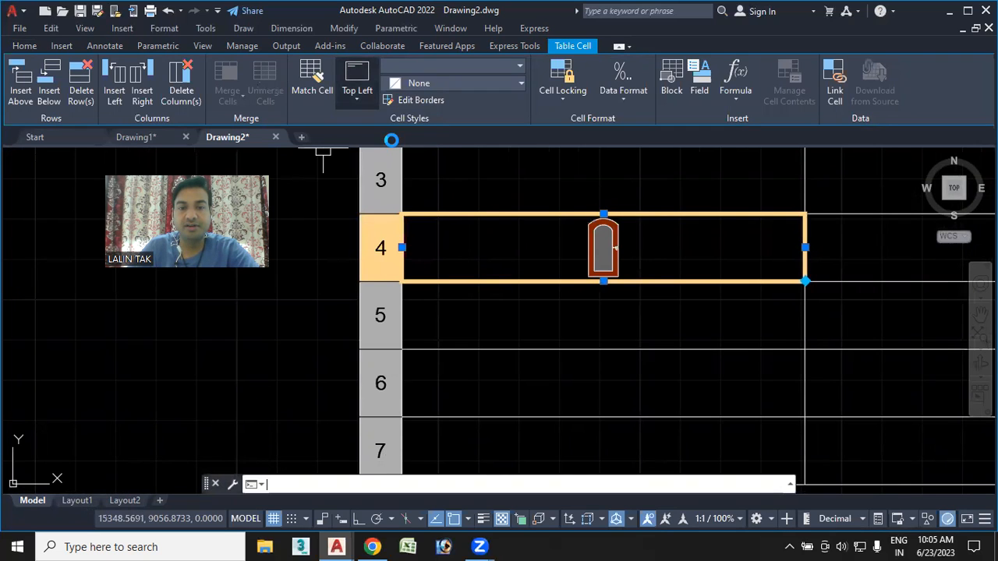
pyautogui.click(364, 101)
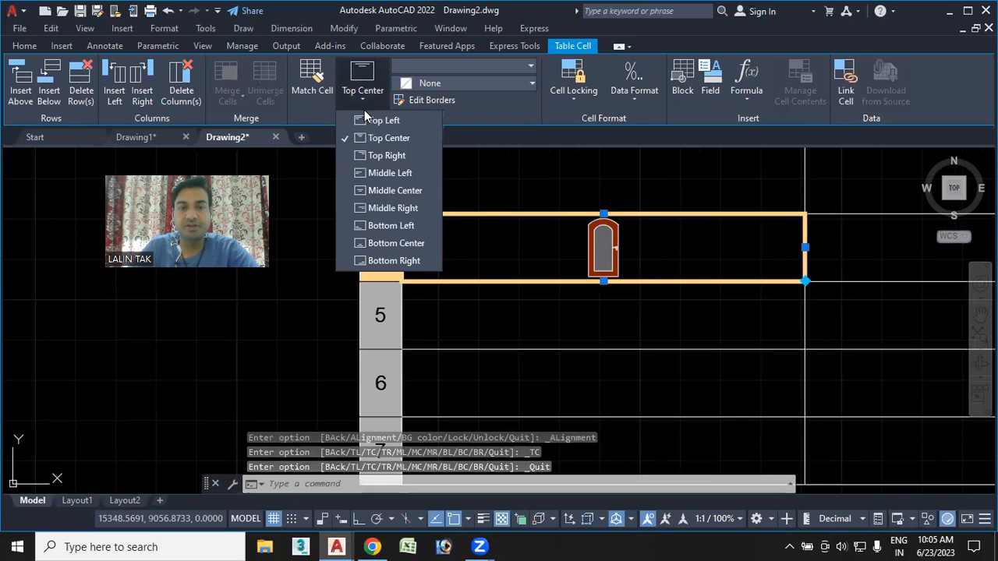
pyautogui.click(390, 190)
pyautogui.press('Escape')
# Clear the whole-table selection and select only the empty cell B5.
pyautogui.scroll(-2, 544, 317)
pyautogui.moveTo(601, 324); pyautogui.dragTo(426, 330, button='middle')
pyautogui.scroll(-4, 497, 308)
pyautogui.moveTo(564, 319)
pyautogui.mouseDown(button='middle')
pyautogui.moveTo(540, 277)
pyautogui.moveTo(520, 266)
pyautogui.mouseUp(button='middle')
pyautogui.scroll(2, 555, 278)
pyautogui.moveTo(433, 263); pyautogui.dragTo(516, 279, button='middle')
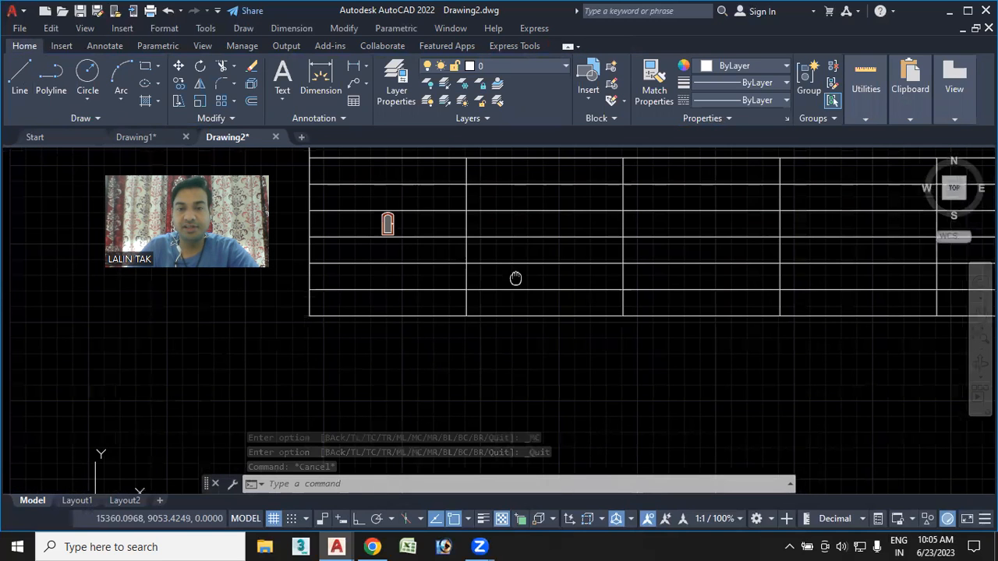
pyautogui.moveTo(442, 253); pyautogui.dragTo(444, 306, button='middle')
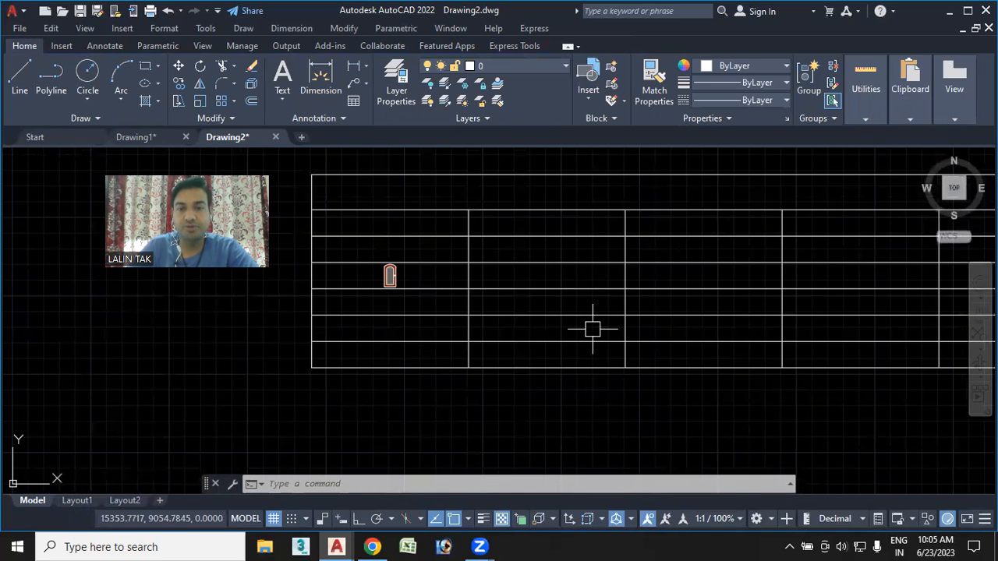
pyautogui.click(595, 282)
pyautogui.click(585, 305)
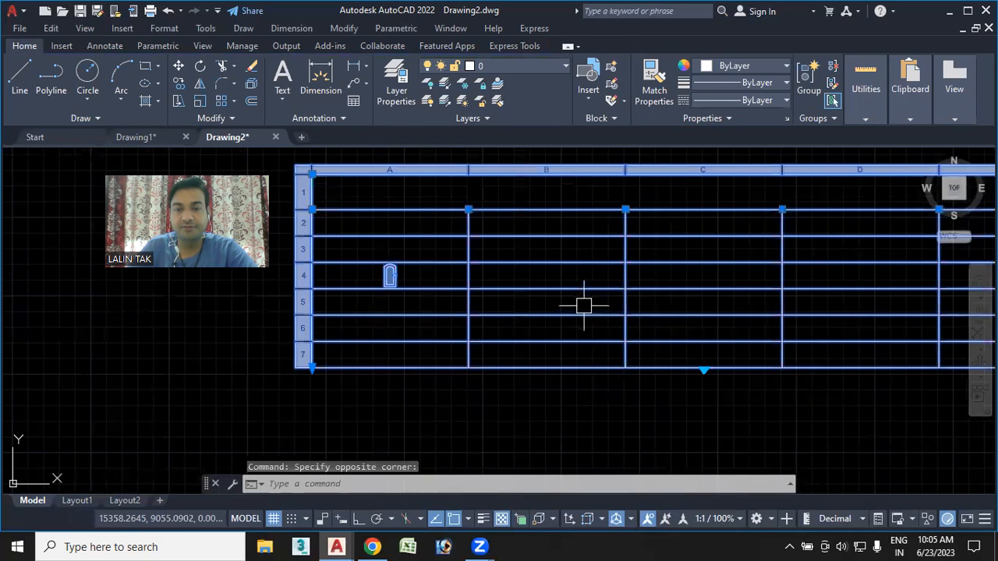
pyautogui.press('Escape')
pyautogui.click(601, 304)
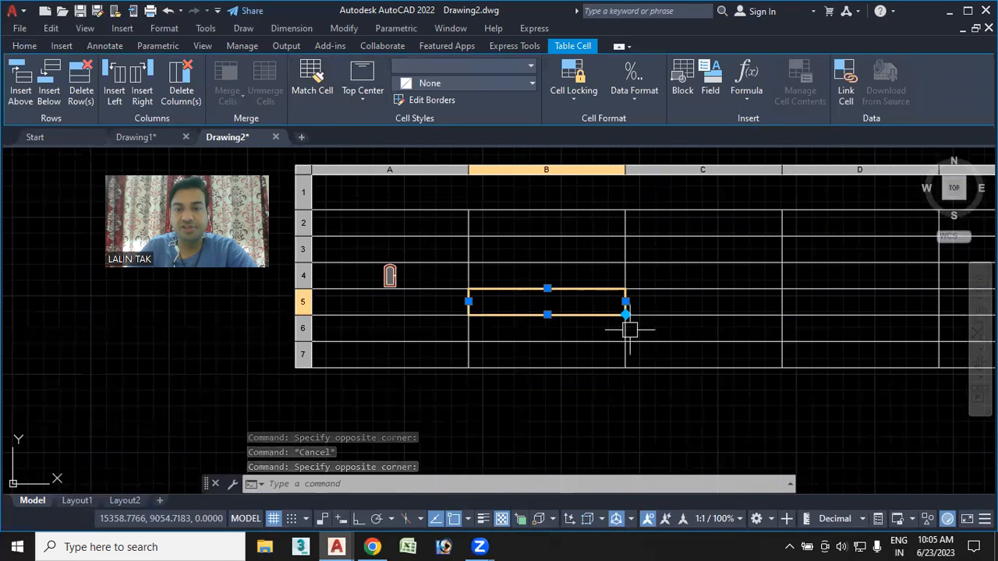
# Merge all the empty table cells from B4 to E7 into one large cell and clear the selection.
pyautogui.moveTo(630, 327); pyautogui.dragTo(547, 332, button='middle')
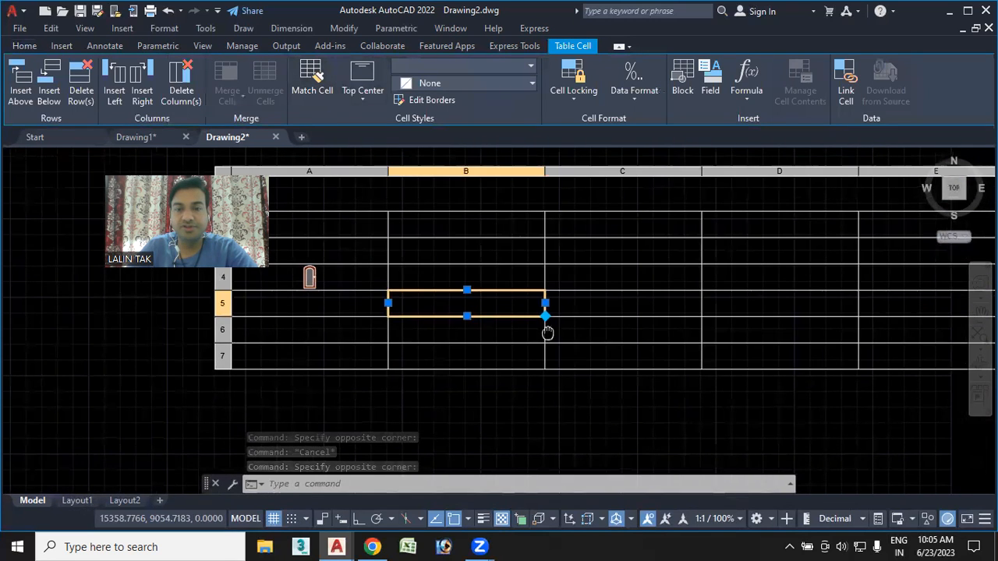
pyautogui.click(516, 274)
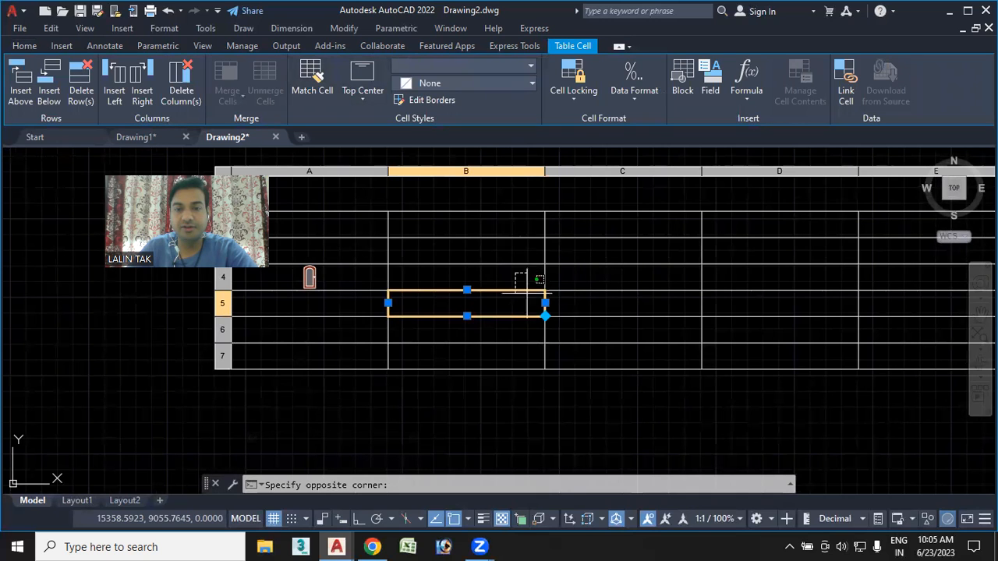
pyautogui.click(885, 357)
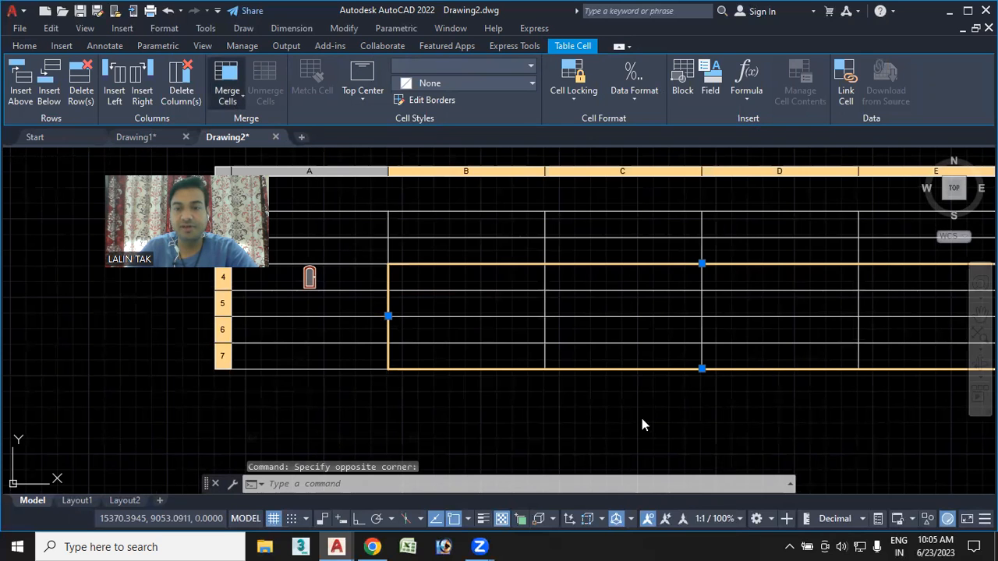
pyautogui.click(227, 84)
pyautogui.click(256, 127)
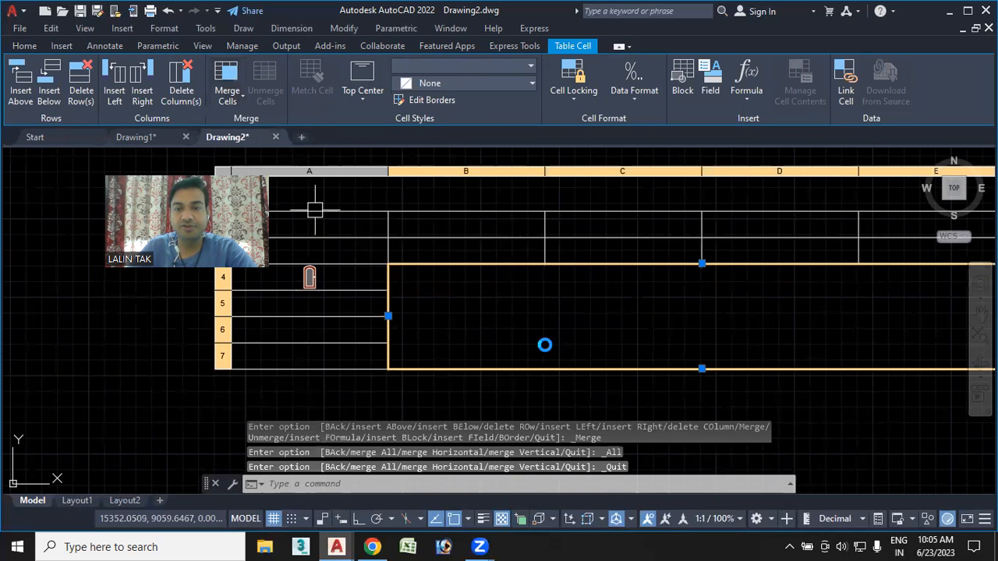
pyautogui.scroll(-2, 552, 323)
pyautogui.moveTo(552, 323); pyautogui.dragTo(525, 310, button='middle')
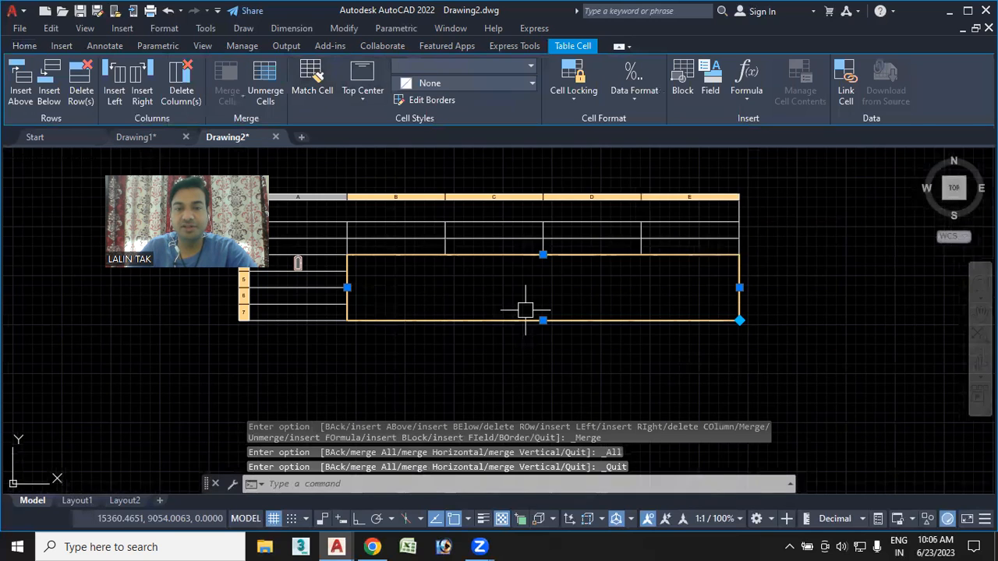
pyautogui.press('Escape')
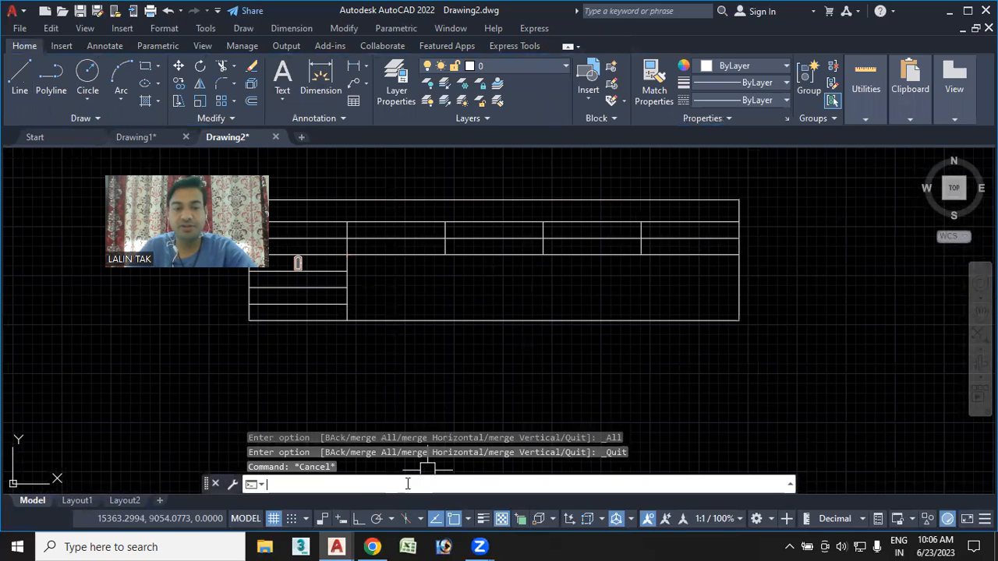
# Use TINSERT to place the door block in the merged cell with AutoFit, rotation angle 0 and Top Left alignment.
pyautogui.write('TI')
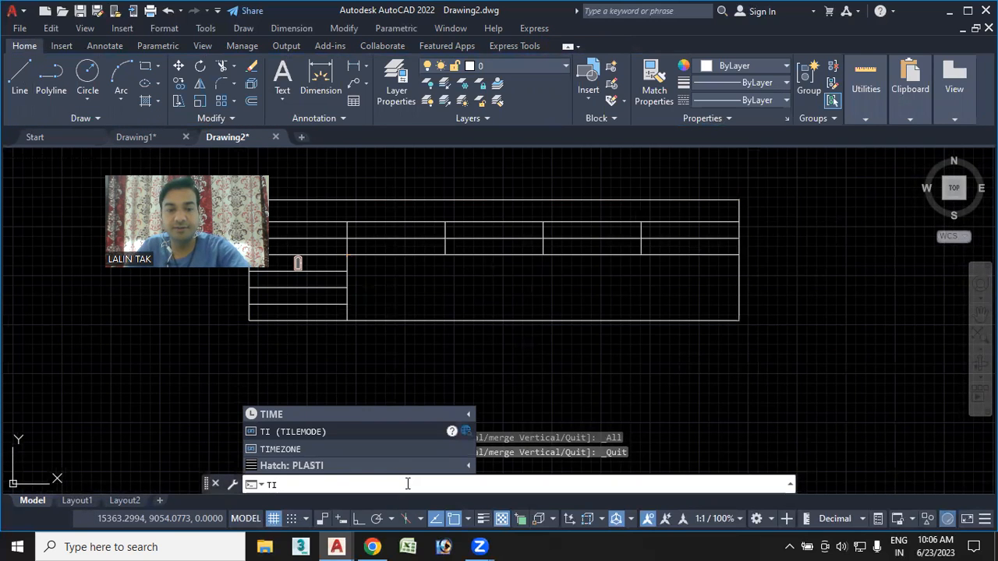
pyautogui.press('BackSpace')
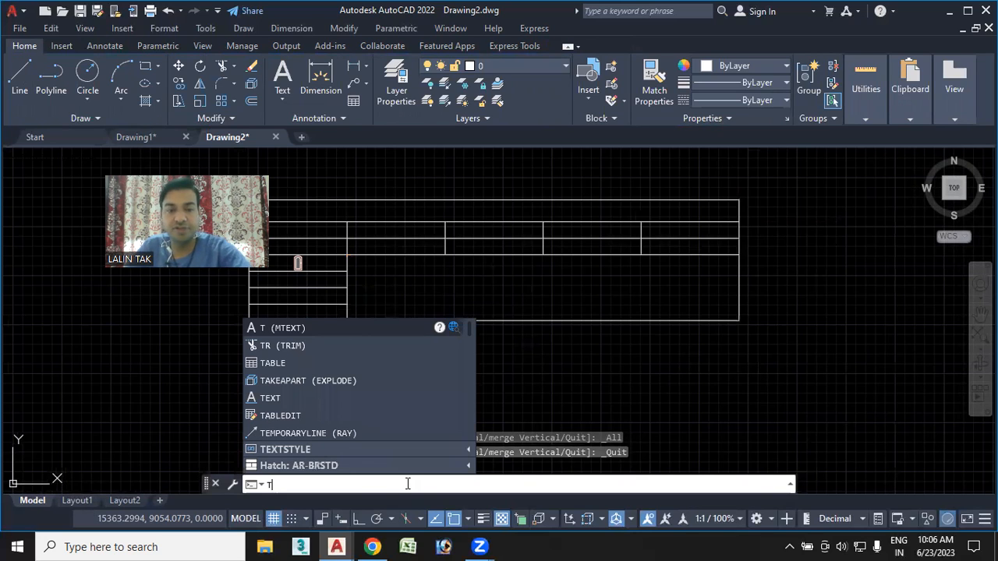
pyautogui.write('in')
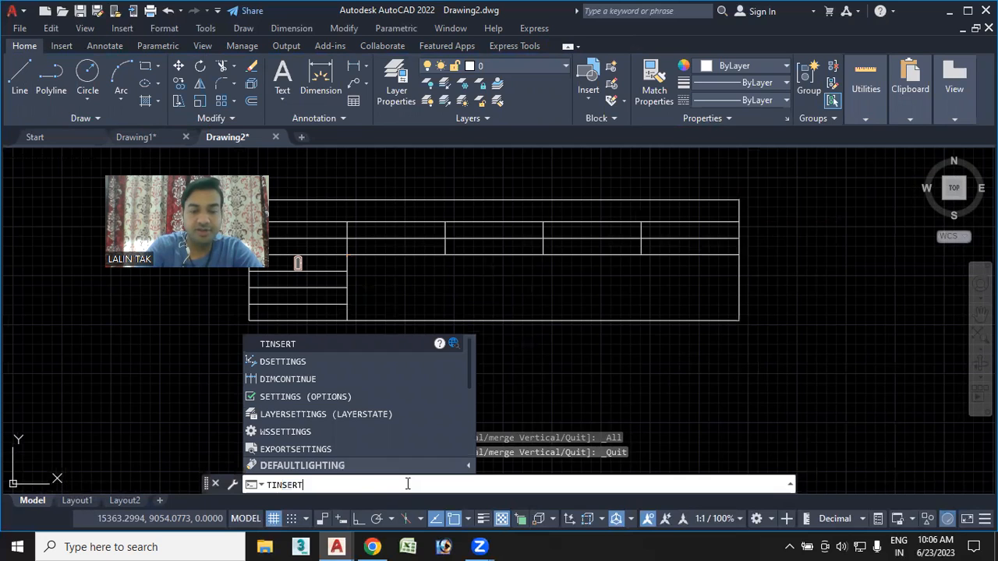
pyautogui.press('Return')
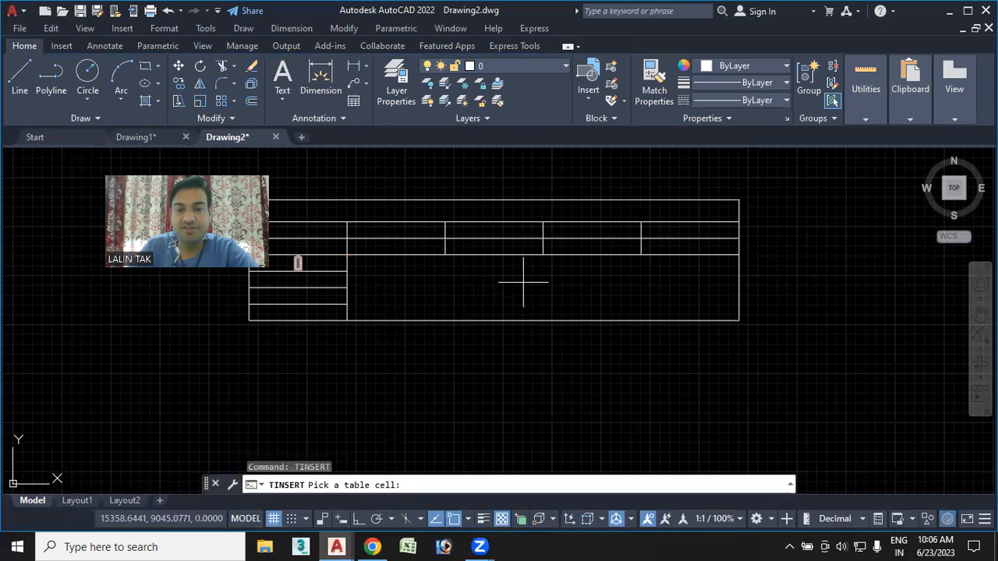
pyautogui.click(297, 263)
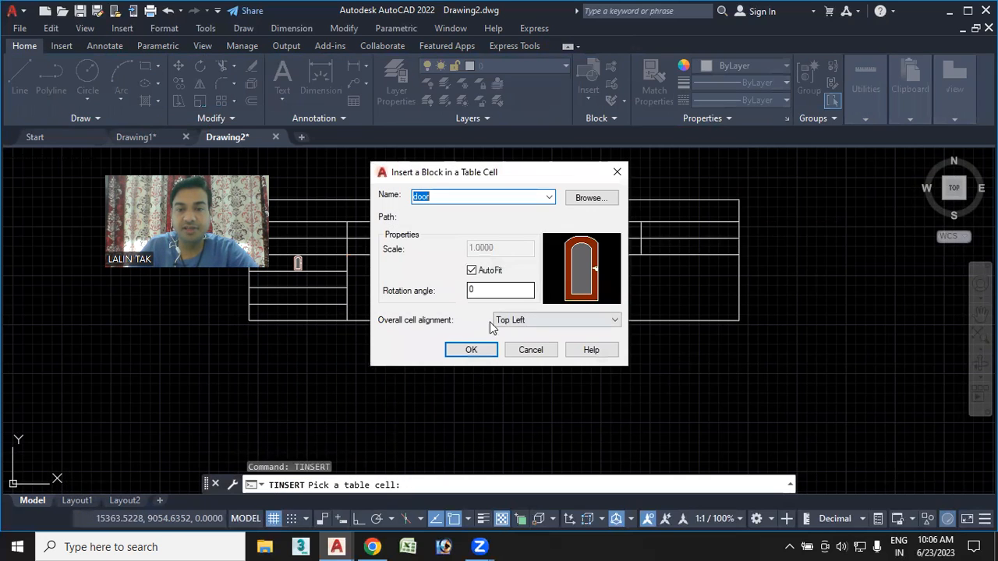
pyautogui.click(473, 351)
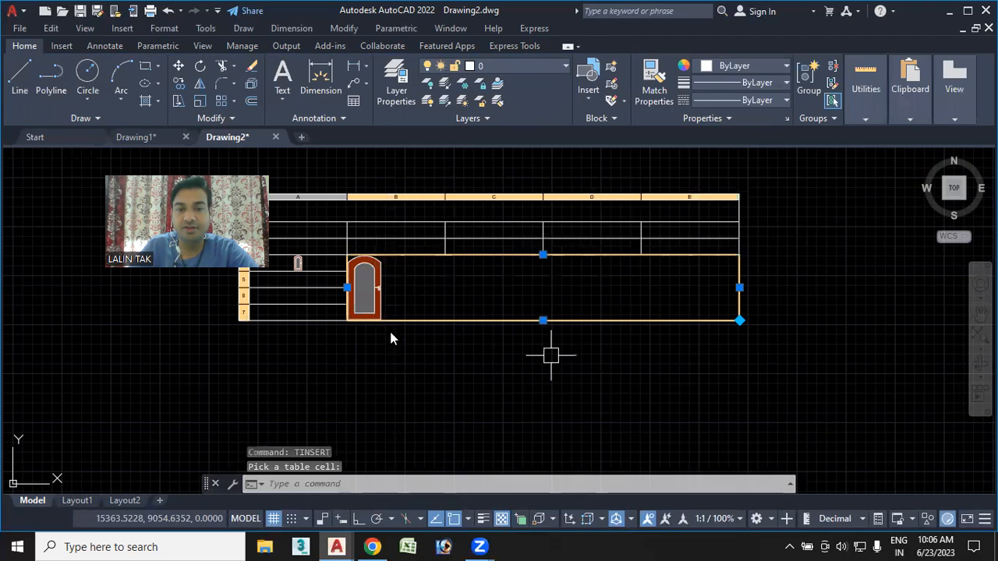
# Align the door block in the merged cell to Middle Center and clear the cell selection.
pyautogui.moveTo(405, 313); pyautogui.dragTo(464, 334, button='middle')
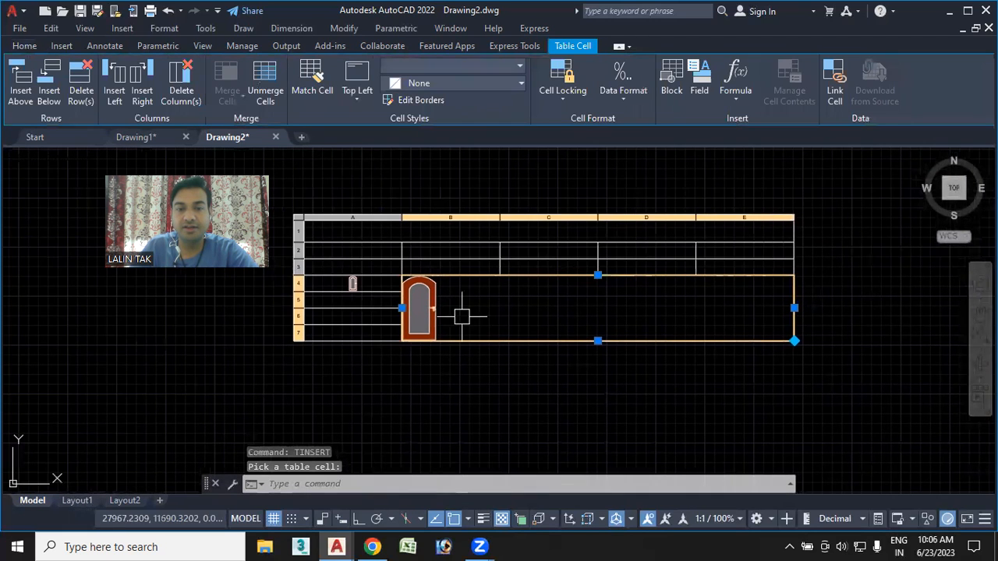
pyautogui.click(355, 100)
pyautogui.click(392, 191)
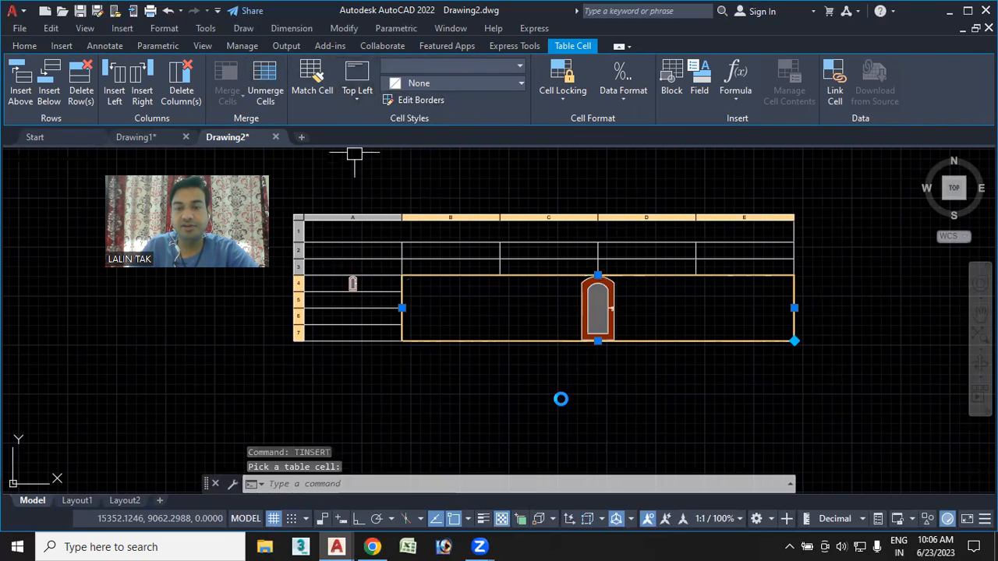
pyautogui.press('Escape')
# Compare the size of the door block in cell A4 with the one in the merged cell.
pyautogui.scroll(-2, 609, 355)
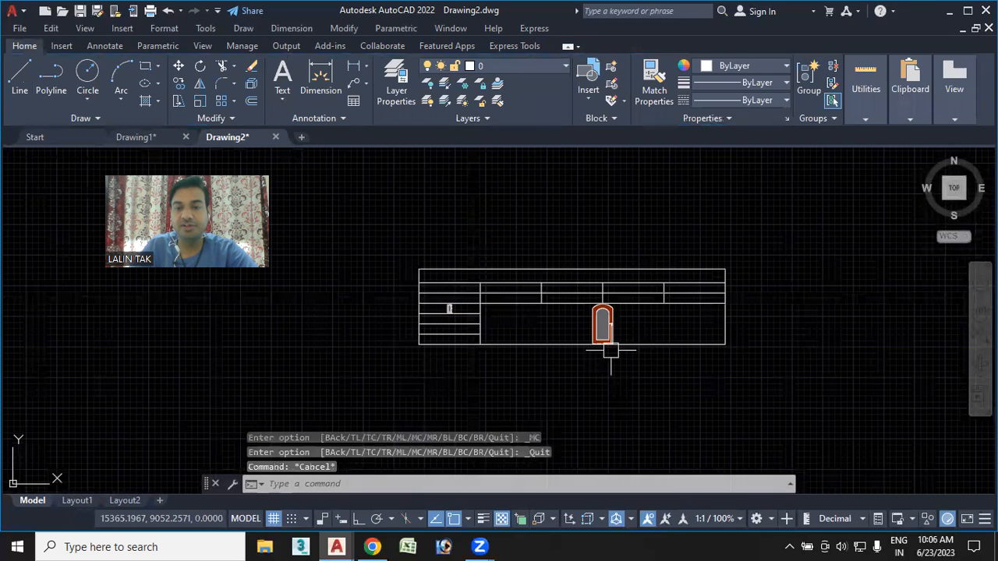
pyautogui.scroll(4, 477, 318)
pyautogui.moveTo(476, 316)
pyautogui.mouseDown(button='middle')
pyautogui.moveTo(424, 286)
pyautogui.moveTo(496, 275)
pyautogui.mouseUp(button='middle')
pyautogui.scroll(4, 472, 259)
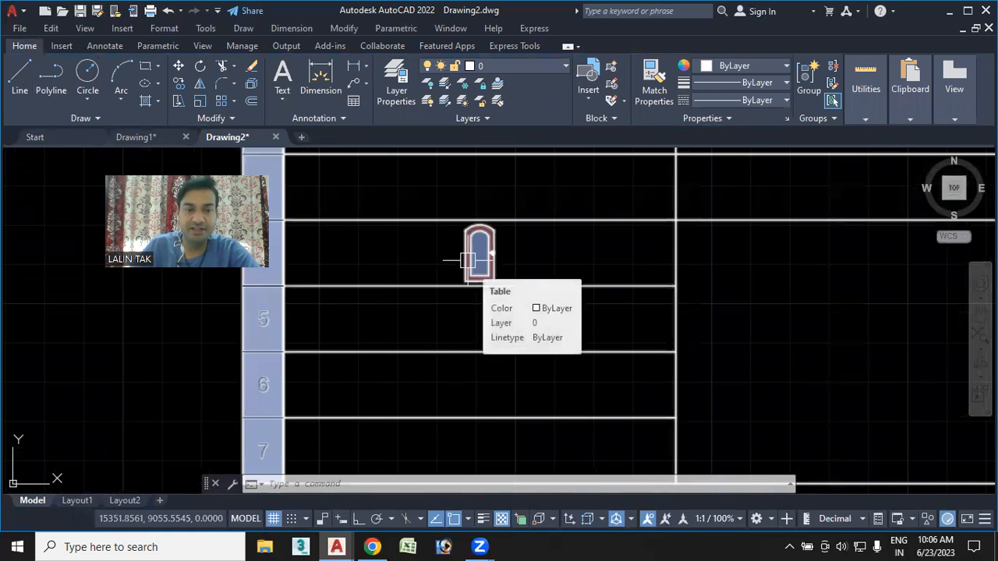
pyautogui.scroll(-4, 479, 265)
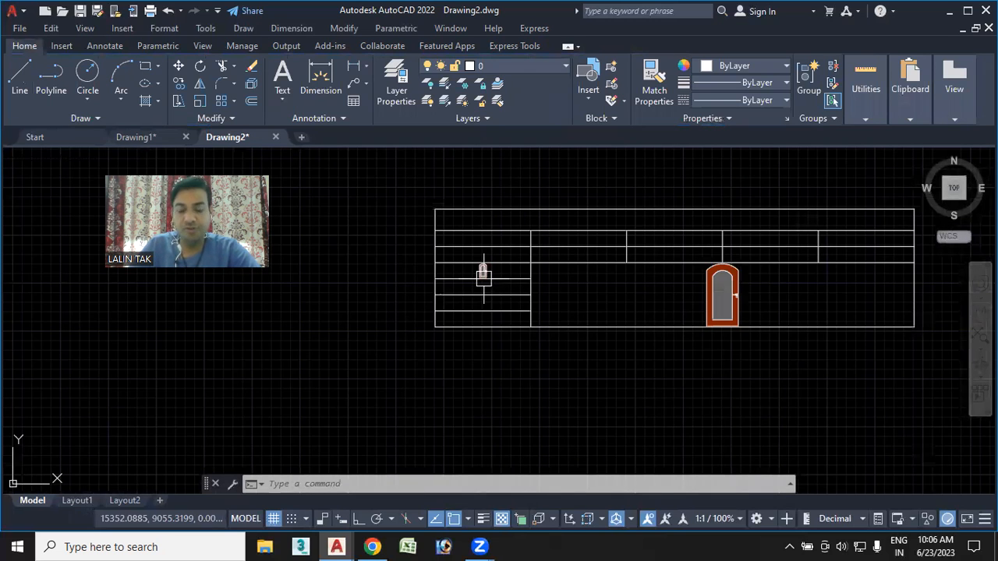
pyautogui.scroll(-2, 484, 277)
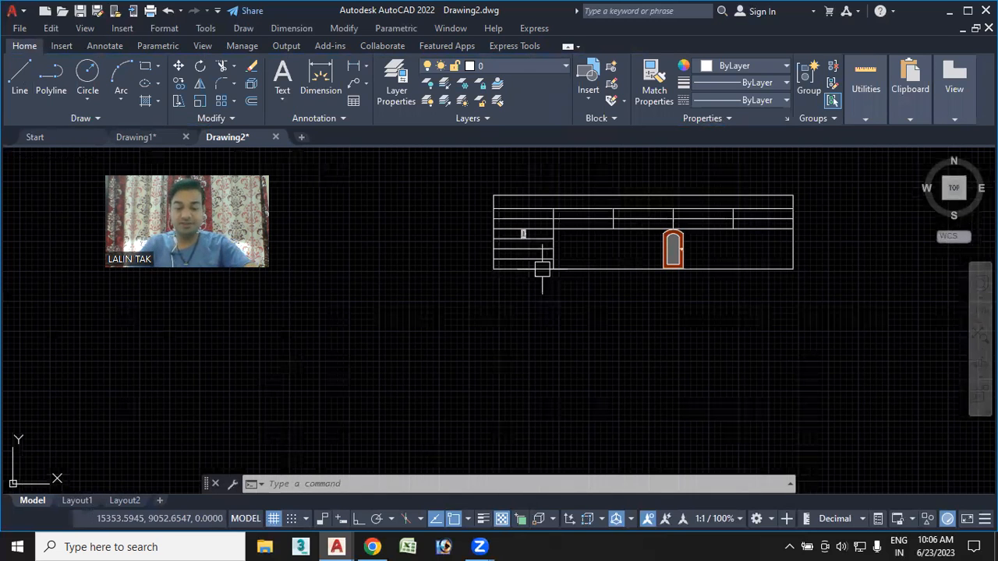
pyautogui.moveTo(512, 341); pyautogui.dragTo(457, 301, button='middle')
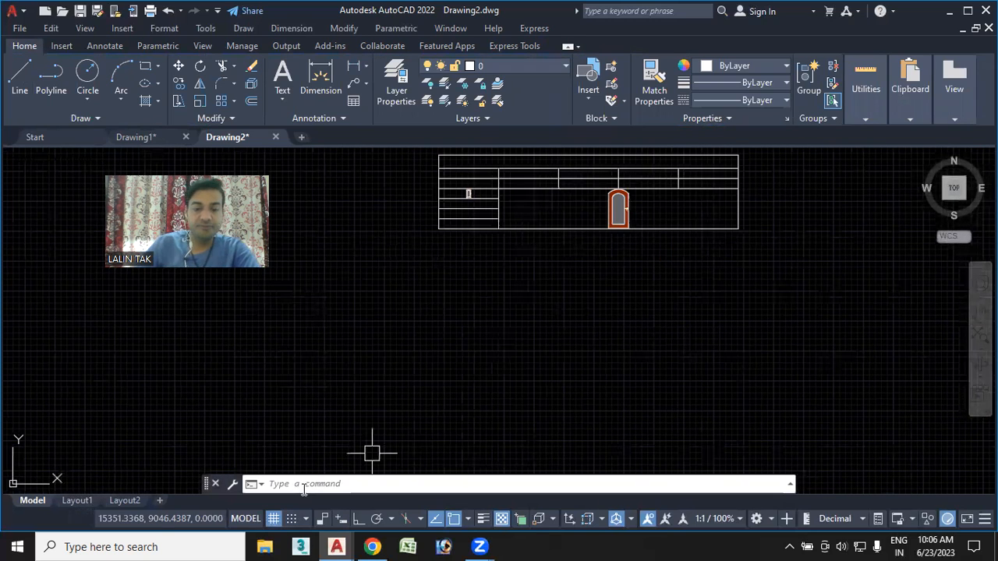
# Start a multiple insert (MINSERT) of the door block and place its insertion point in the empty space beyond the table.
pyautogui.write('minser')
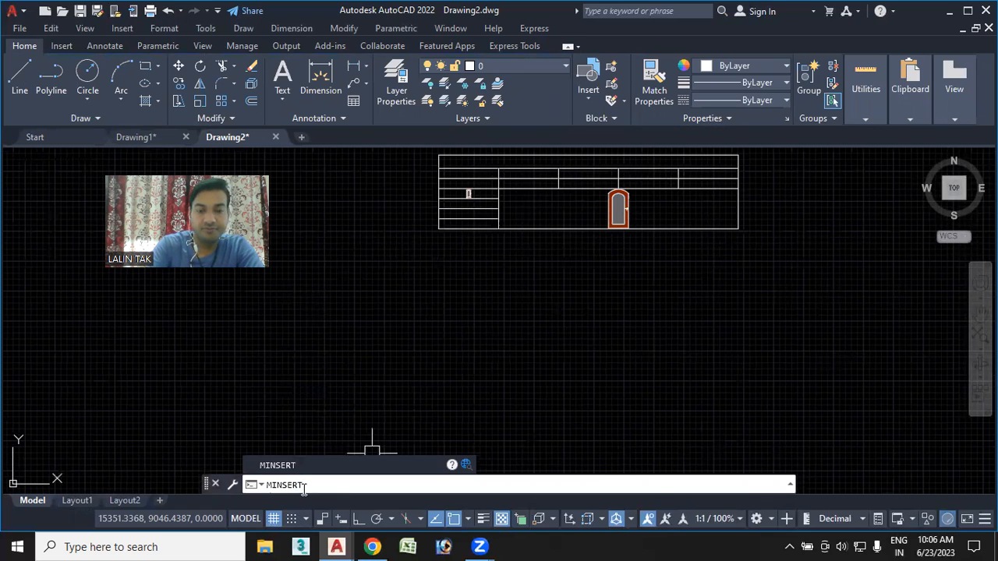
pyautogui.press('Return')
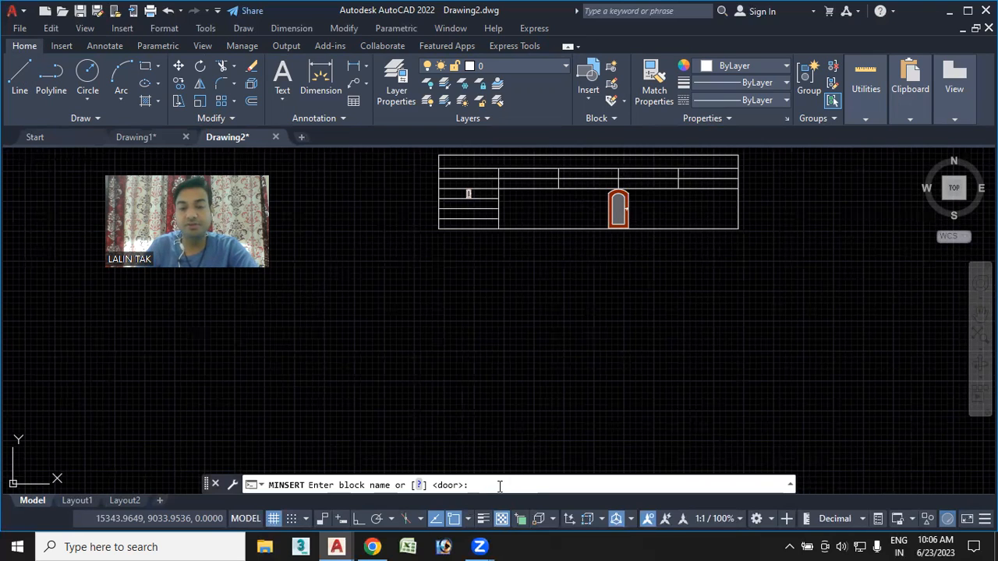
pyautogui.press('Return')
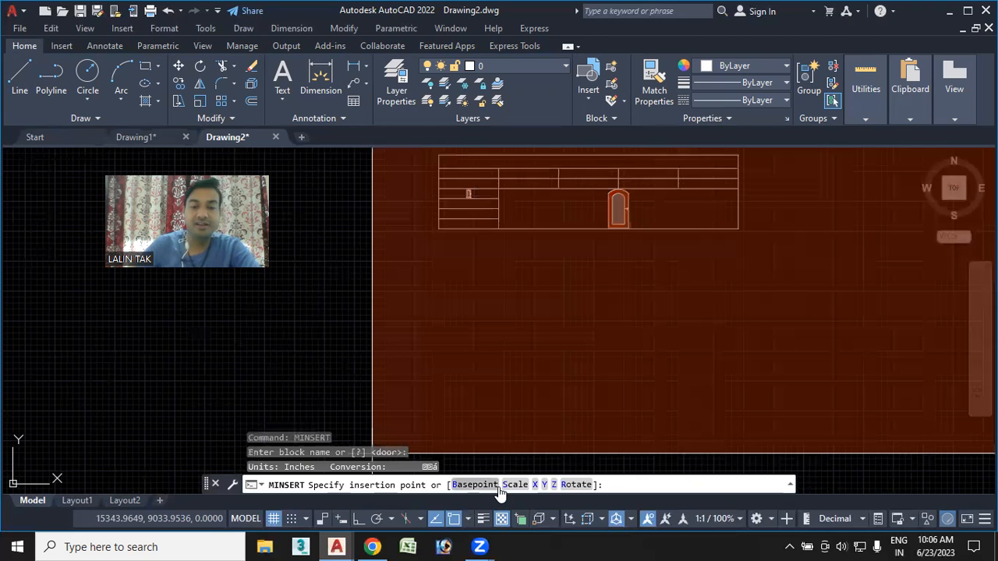
pyautogui.scroll(-14, 553, 361)
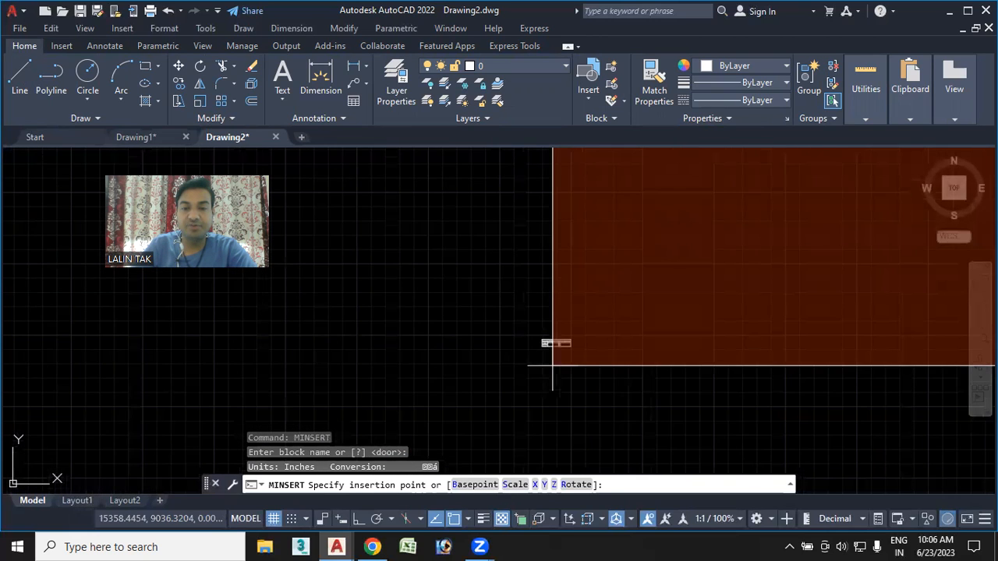
pyautogui.moveTo(699, 356); pyautogui.dragTo(358, 403, button='middle')
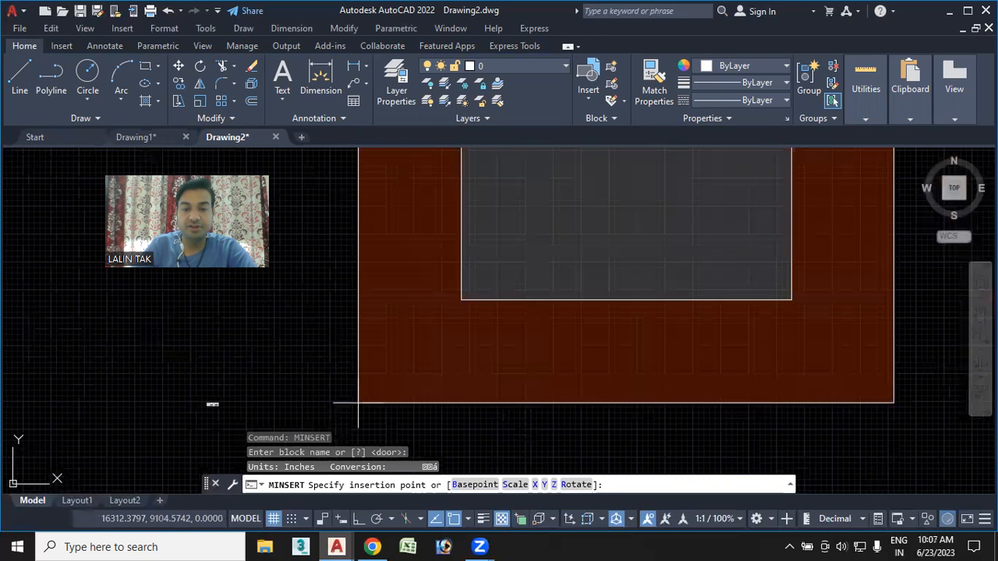
pyautogui.scroll(-10, 358, 403)
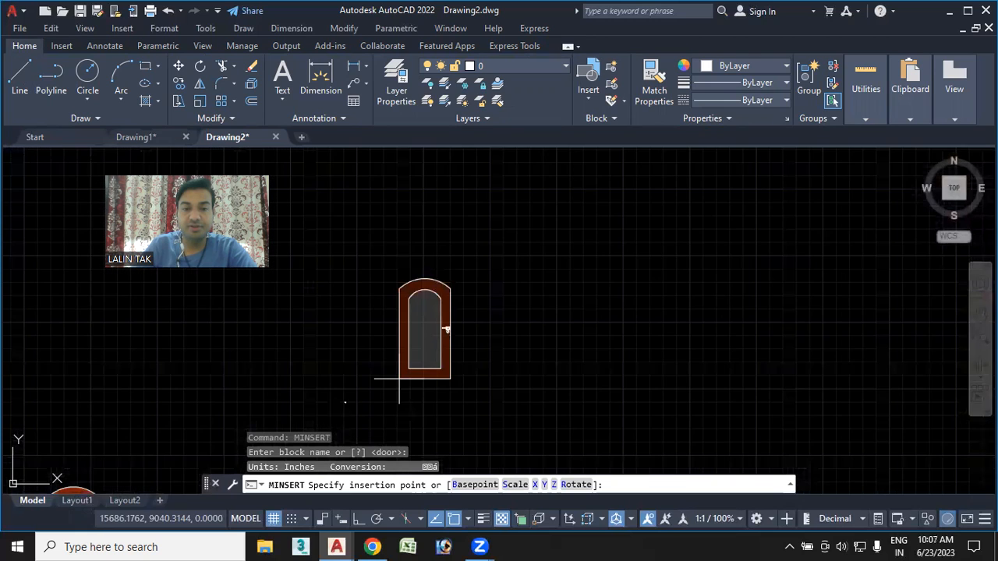
pyautogui.click(443, 396)
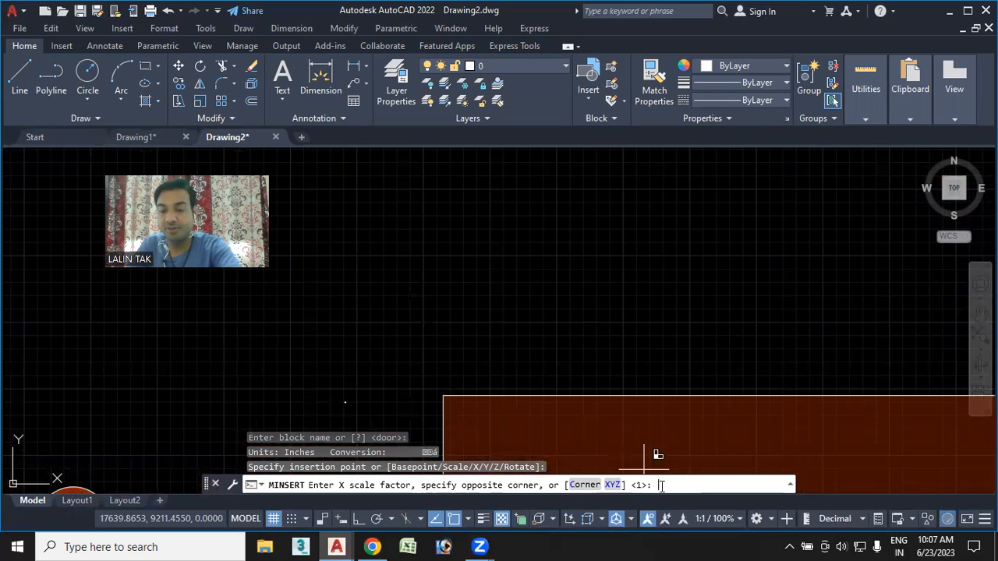
# Give the inserted door block an X scale factor of 1, a Y scale factor of 1 and a rotation angle of 0.
pyautogui.write('1')
pyautogui.press('Return')
pyautogui.write('1')
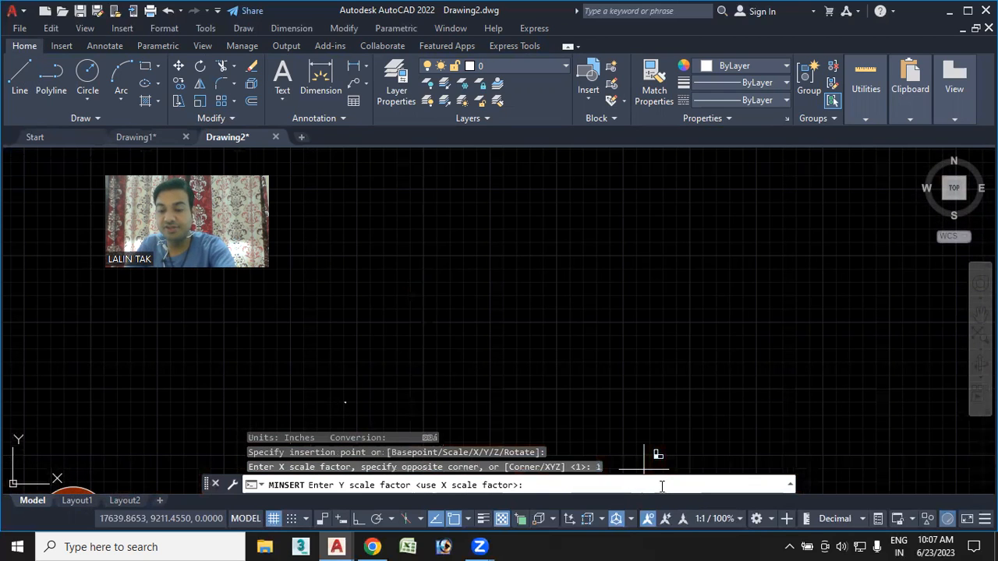
pyautogui.press('Return')
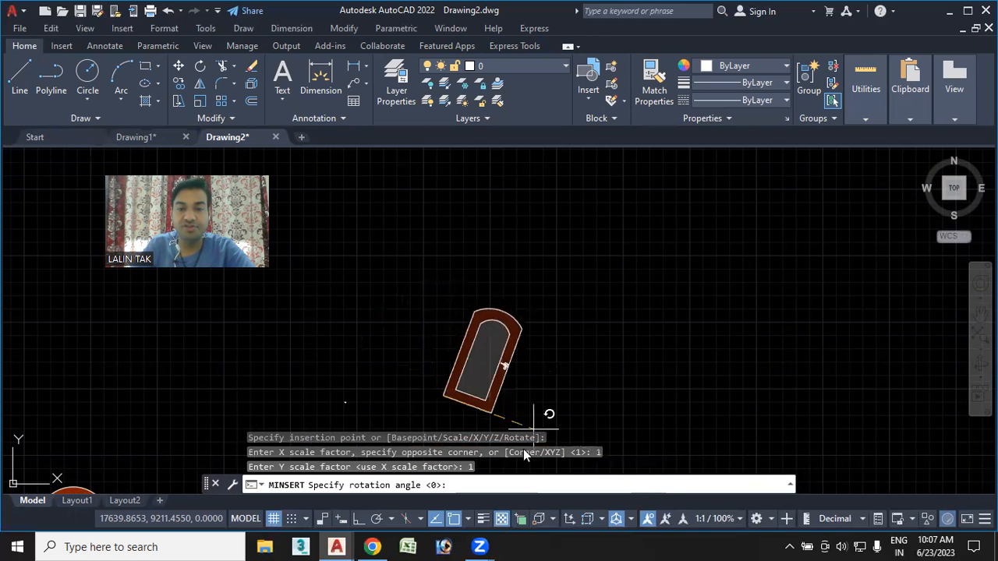
pyautogui.write('0')
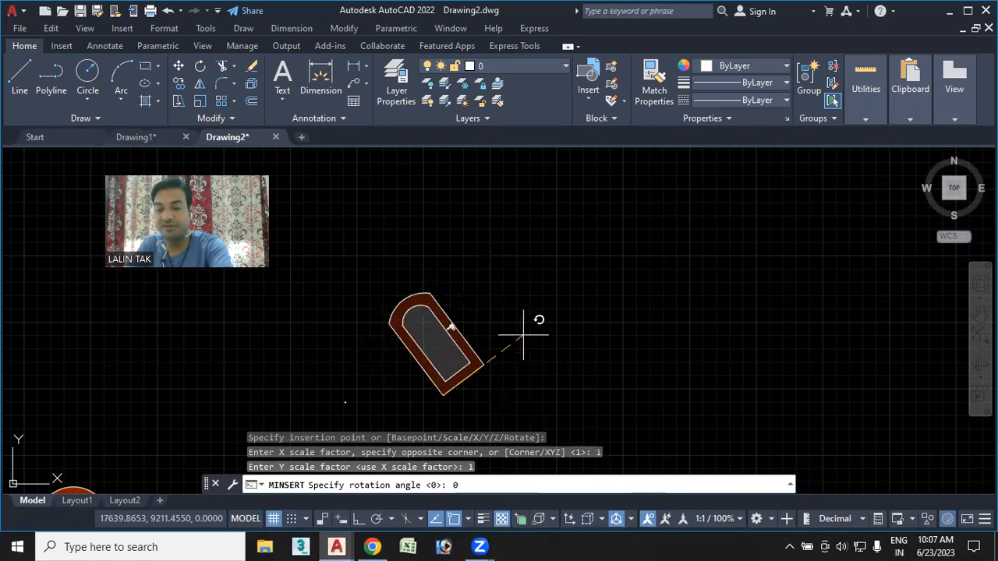
pyautogui.press('Return')
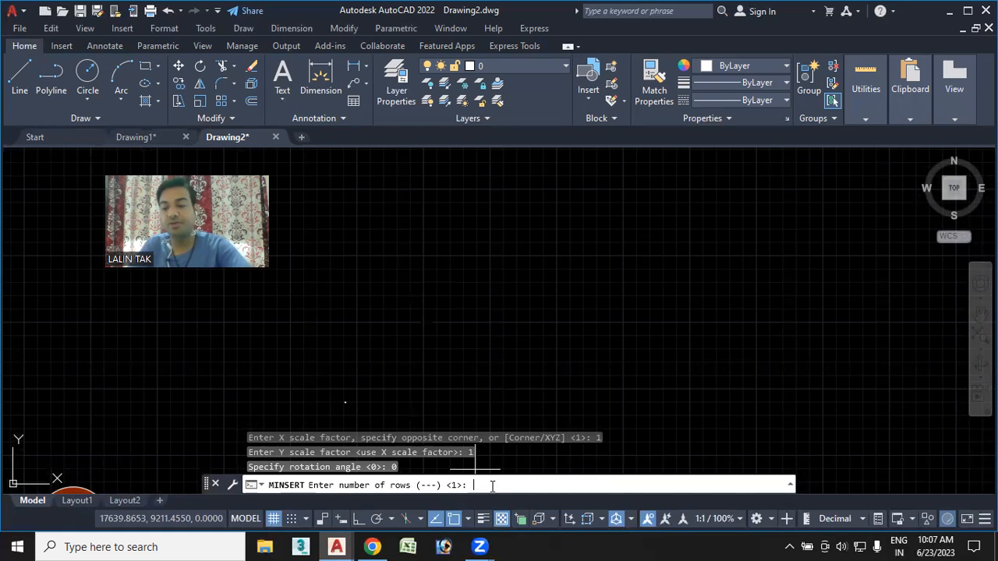
# Array the inserted door block in 5 rows and 7 columns, with 5000 between rows and 5000 between columns.
pyautogui.write('5')
pyautogui.press('Return')
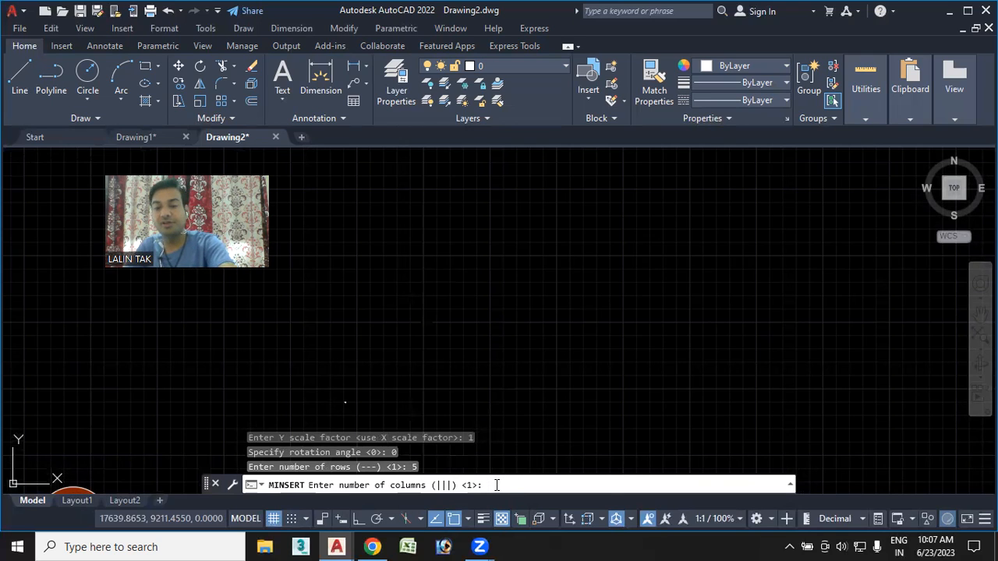
pyautogui.write('7')
pyautogui.press('Return')
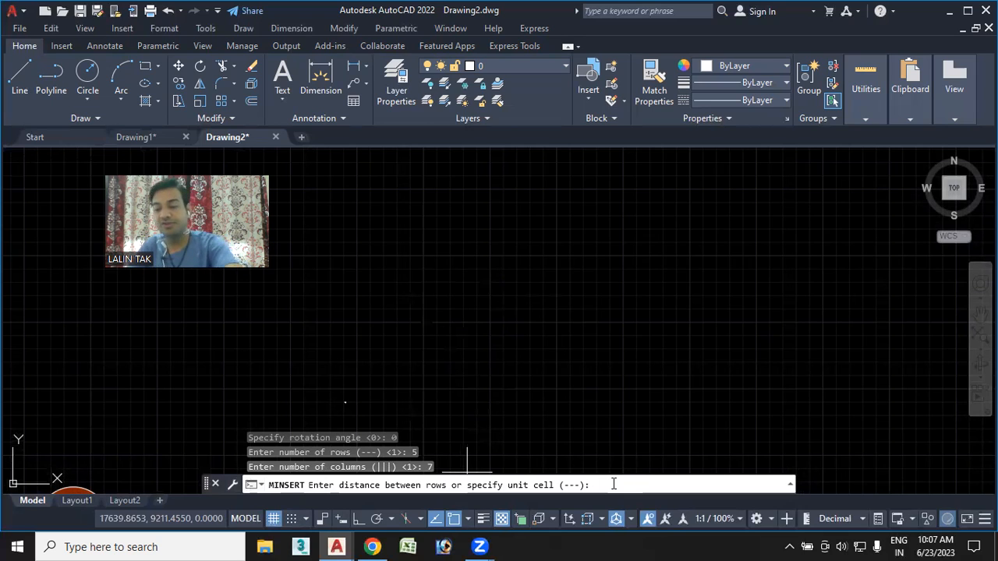
pyautogui.write('500')
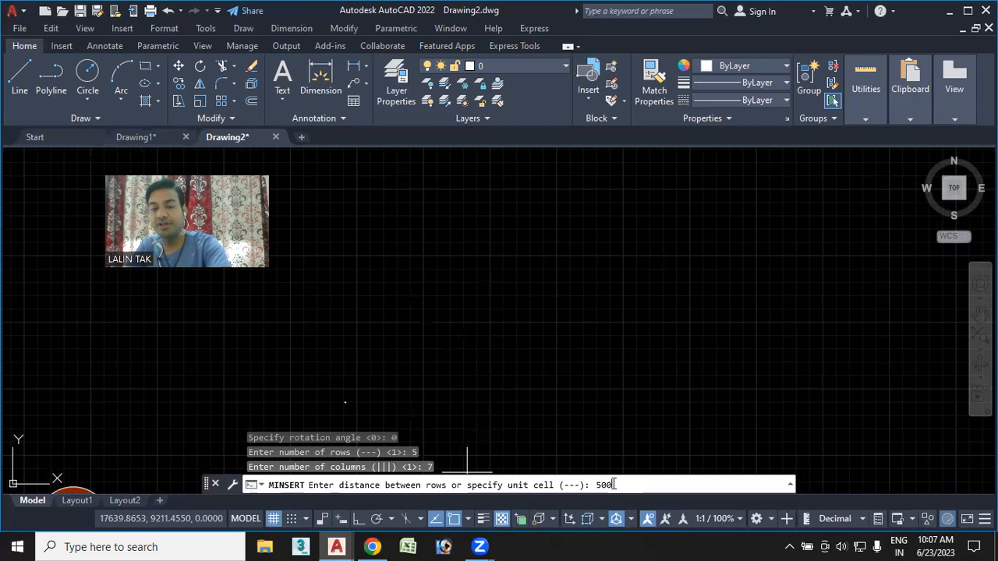
pyautogui.write('0')
pyautogui.press('Return')
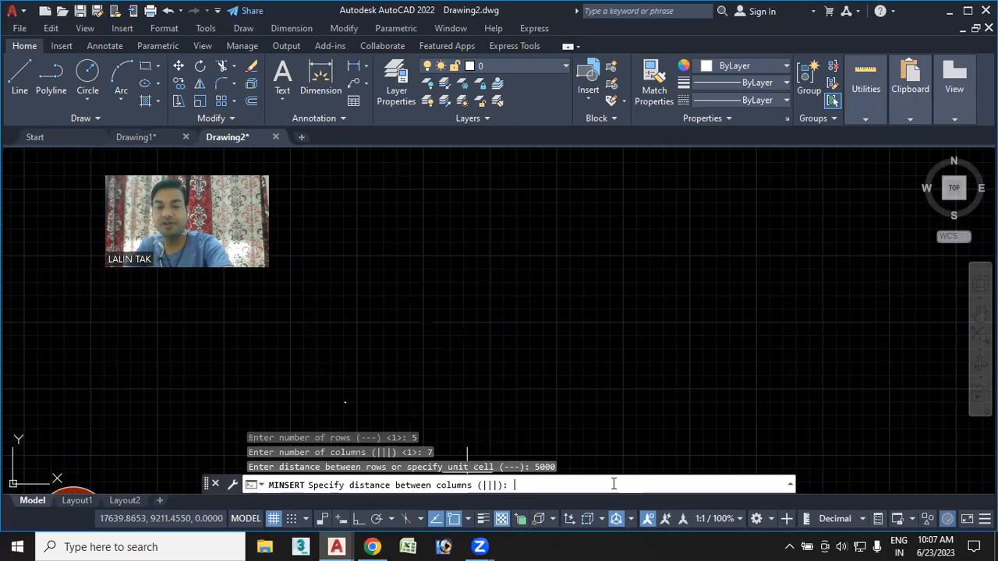
pyautogui.write('5000')
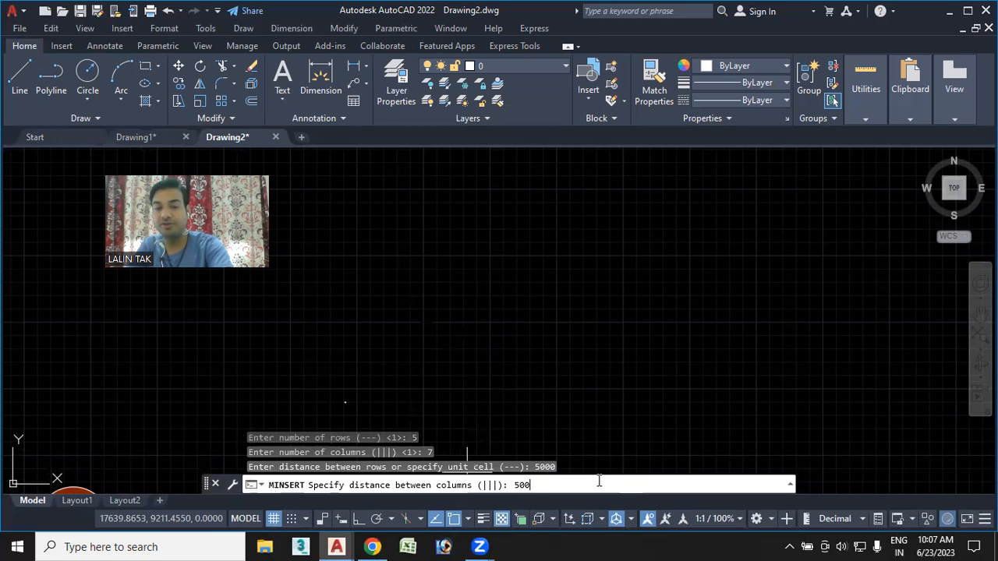
pyautogui.press('Return')
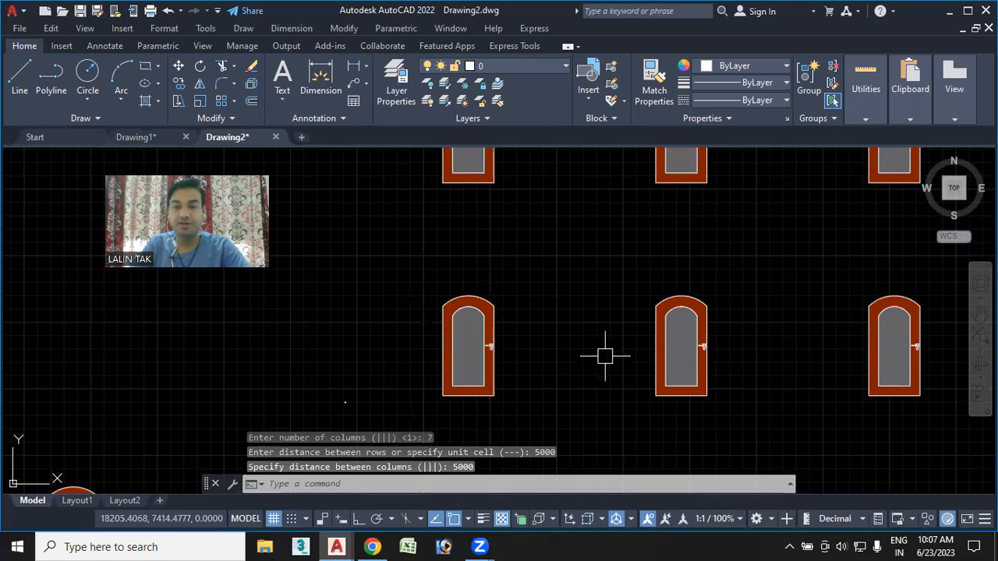
# Examine the finished door array as a whole and its individual doors up close, checking the rows, columns and spacing.
pyautogui.scroll(-2, 604, 359)
pyautogui.scroll(-5, 614, 373)
pyautogui.scroll(3, 614, 373)
pyautogui.moveTo(614, 373); pyautogui.dragTo(503, 374, button='middle')
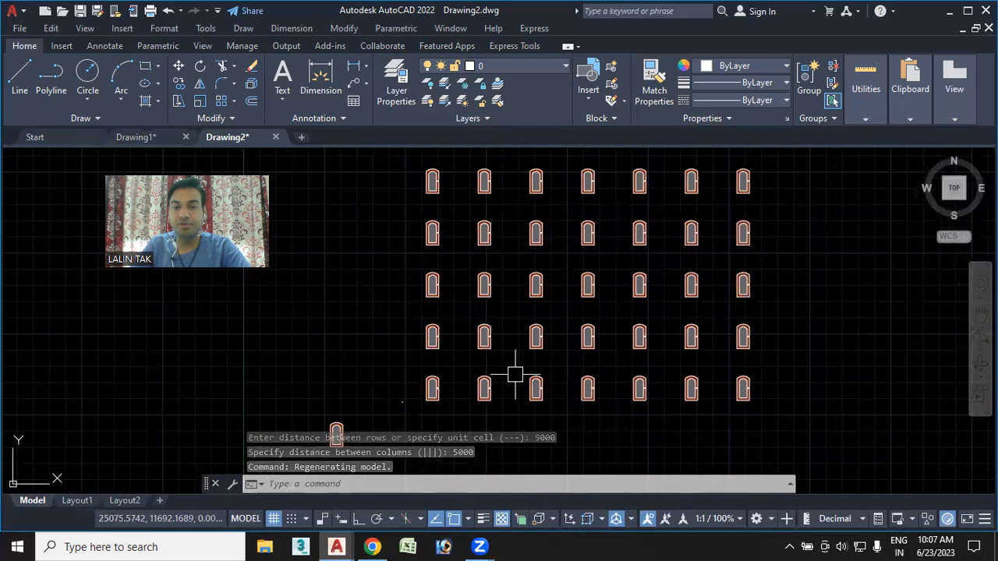
pyautogui.moveTo(793, 350); pyautogui.dragTo(748, 358, button='middle')
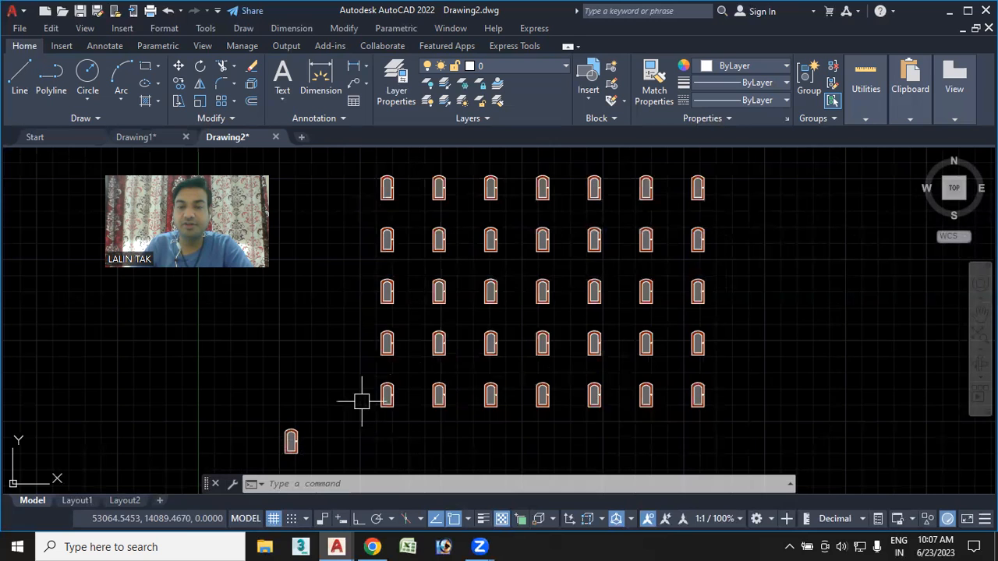
pyautogui.scroll(4, 441, 376)
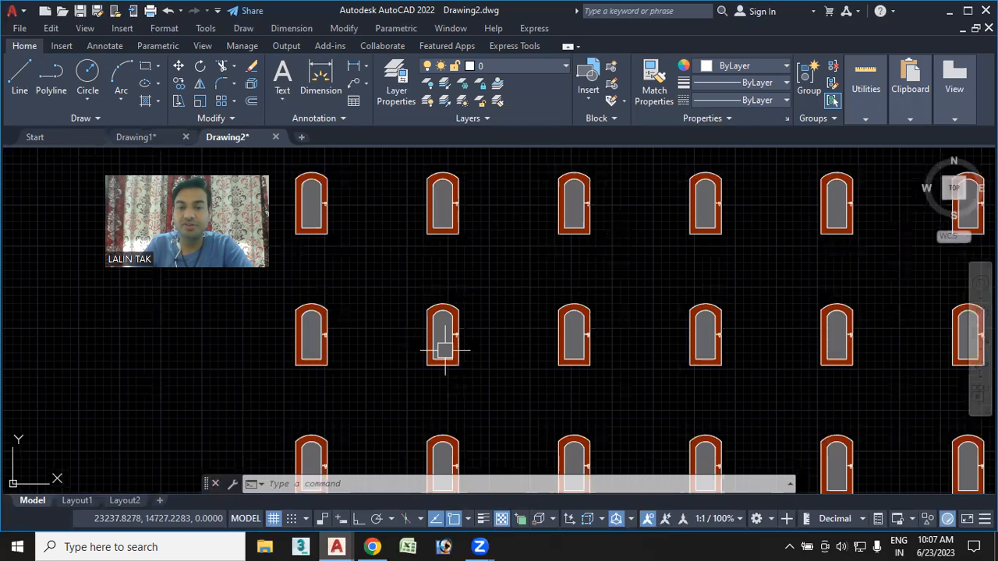
pyautogui.scroll(2, 447, 367)
pyautogui.moveTo(417, 394); pyautogui.dragTo(491, 250, button='middle')
pyautogui.scroll(-2, 481, 271)
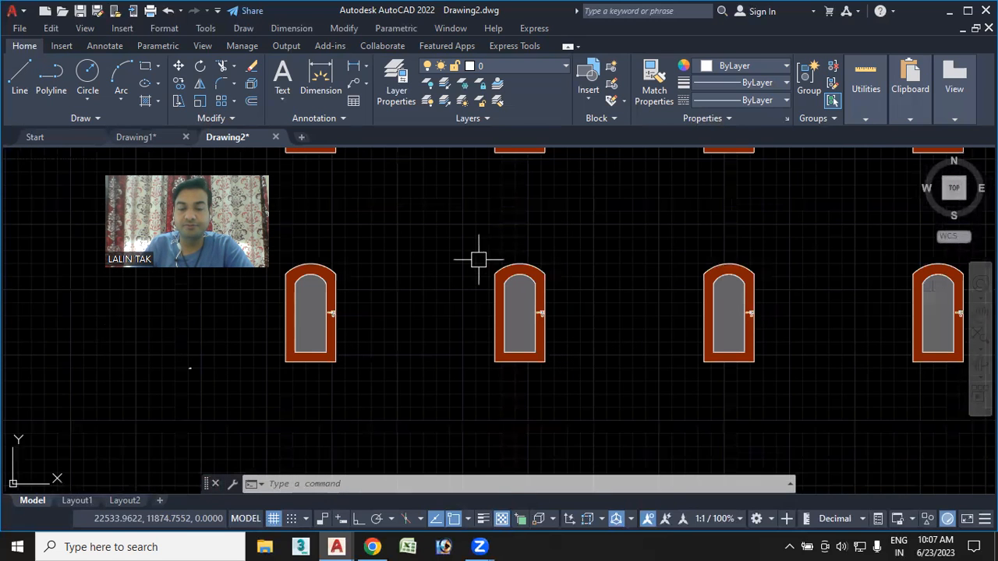
pyautogui.scroll(-4, 445, 375)
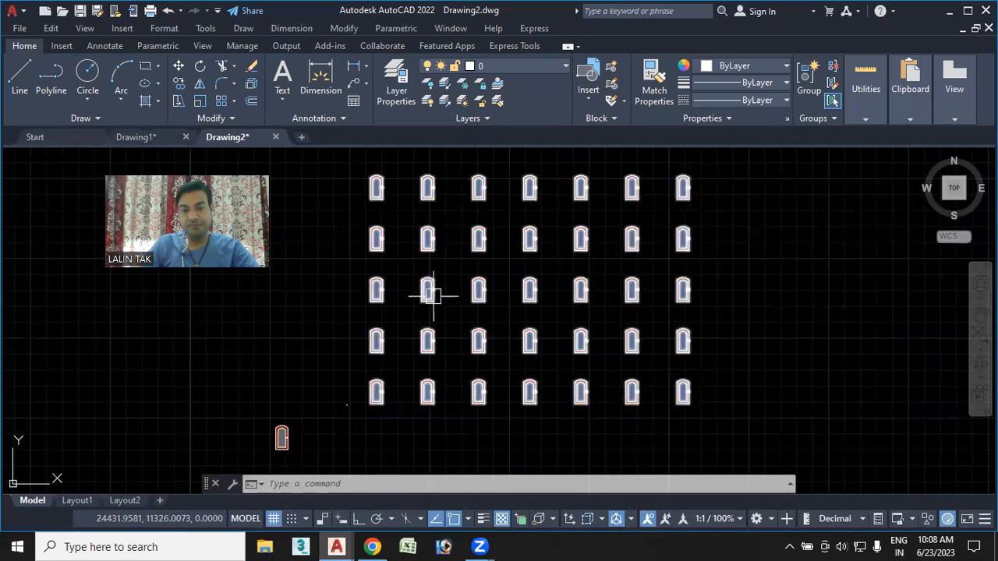
pyautogui.scroll(4, 437, 300)
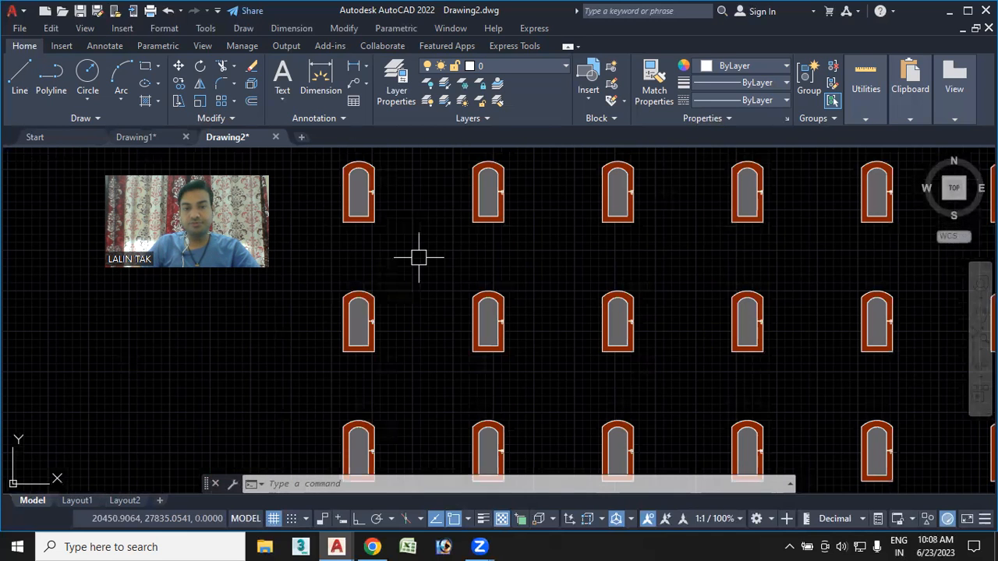
pyautogui.scroll(5, 452, 280)
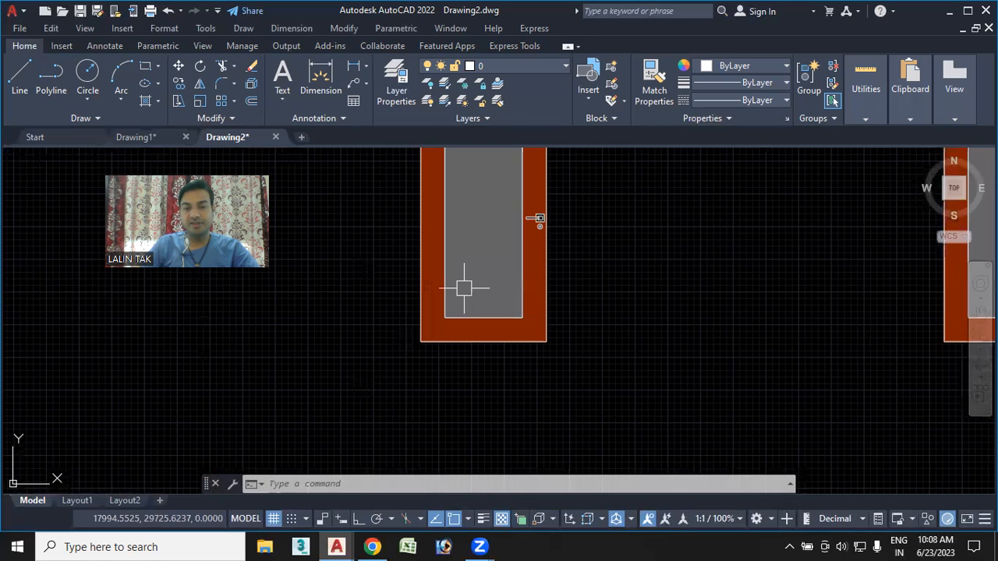
pyautogui.scroll(-8, 464, 289)
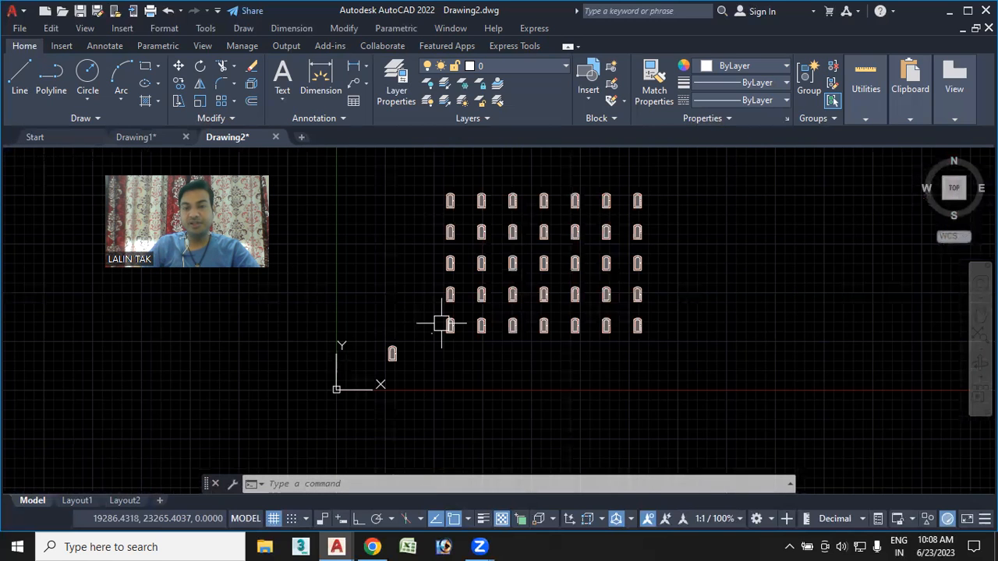
pyautogui.scroll(2, 468, 275)
pyautogui.scroll(2, 468, 274)
pyautogui.moveTo(469, 276); pyautogui.dragTo(533, 307, button='middle')
pyautogui.scroll(-2, 492, 322)
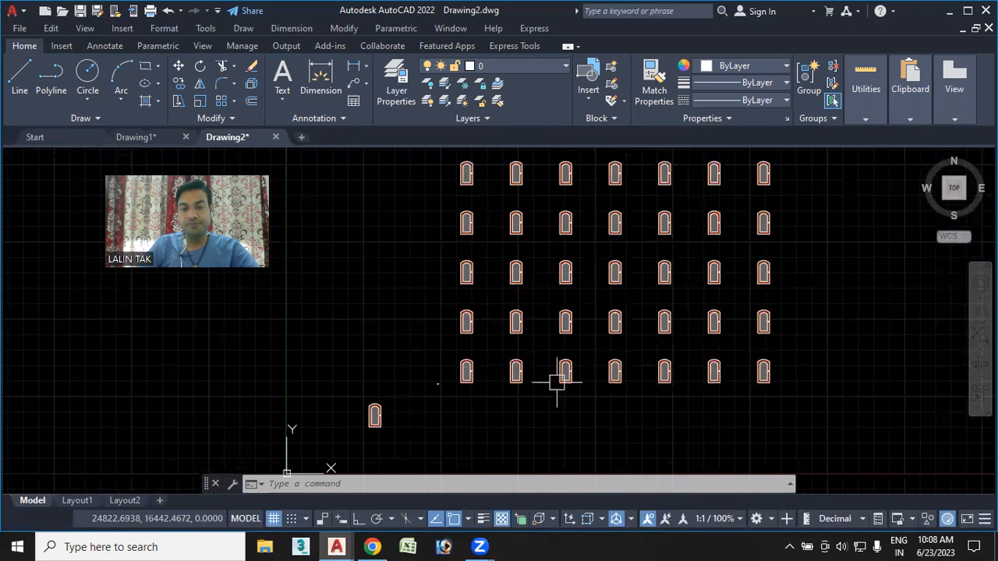